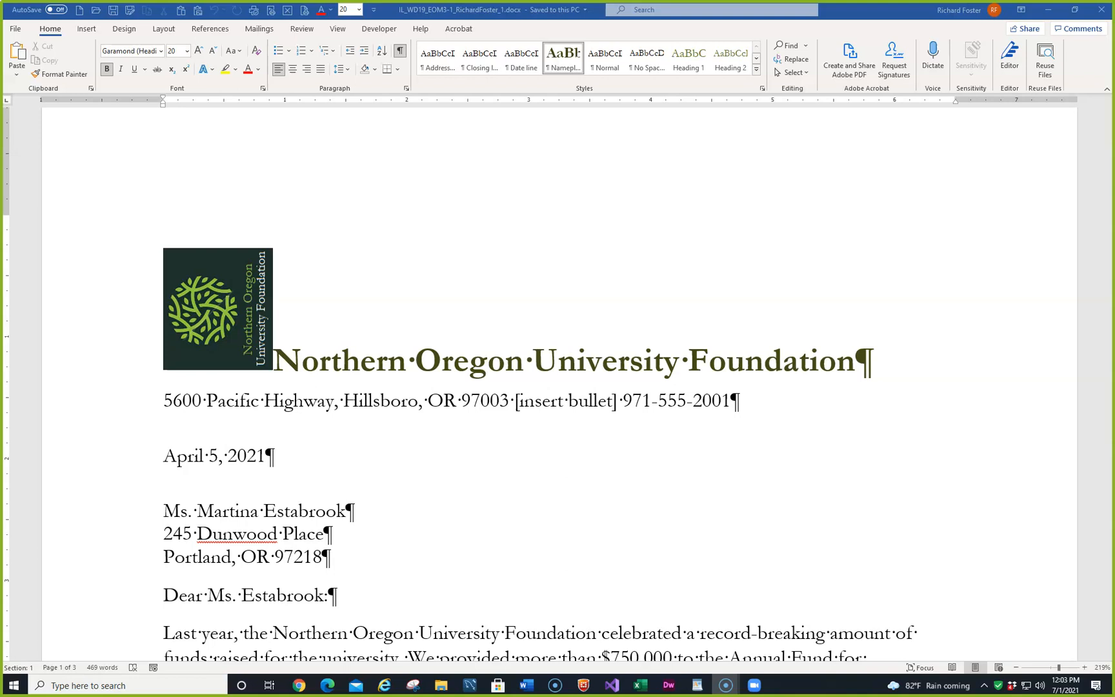
- Save the letter as a new copy in the same folder, changing the number at the end of the file name to 2
click(839, 11)
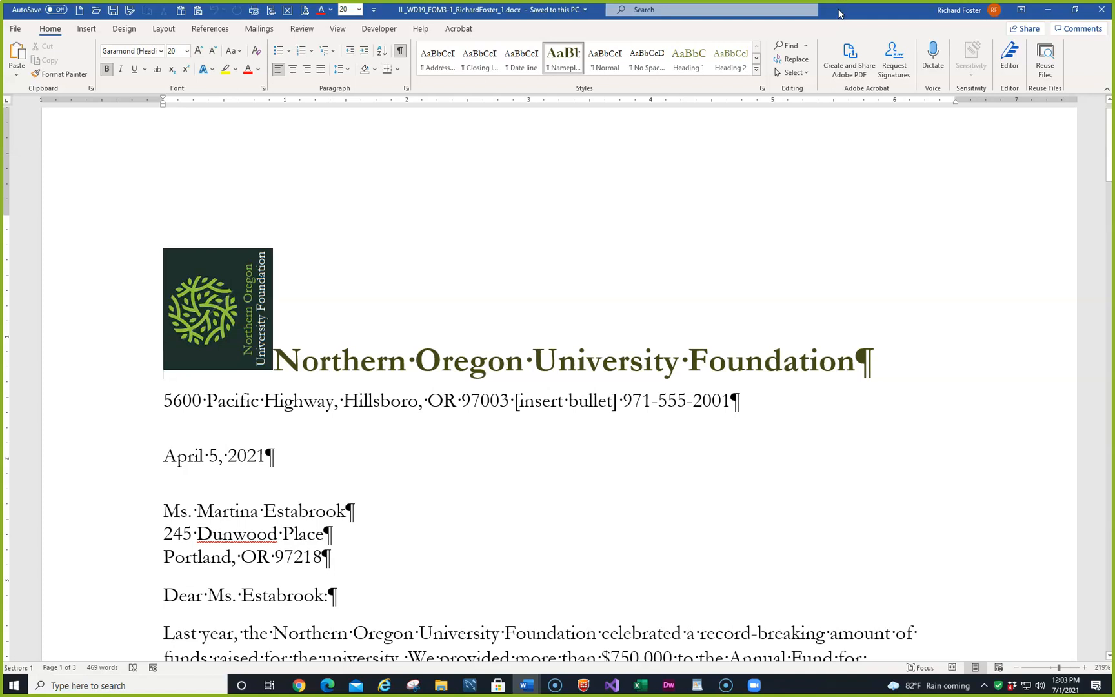
key(F12)
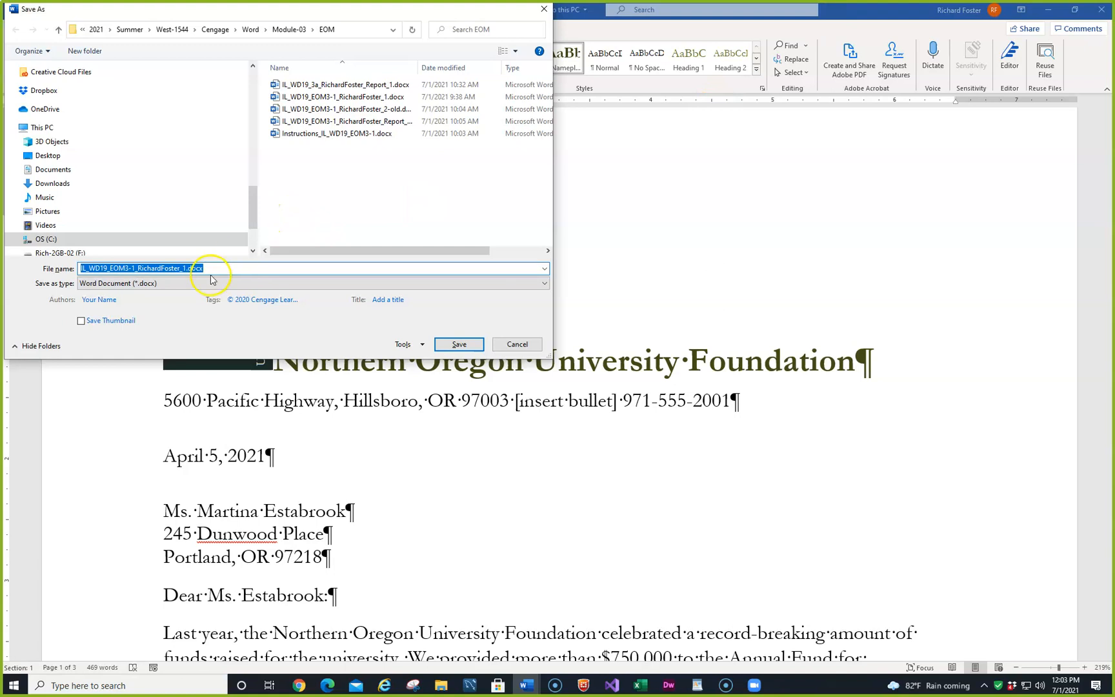
click(218, 268)
key(Left)
key(Left)
key(Left)
key(Left)
key(Left)
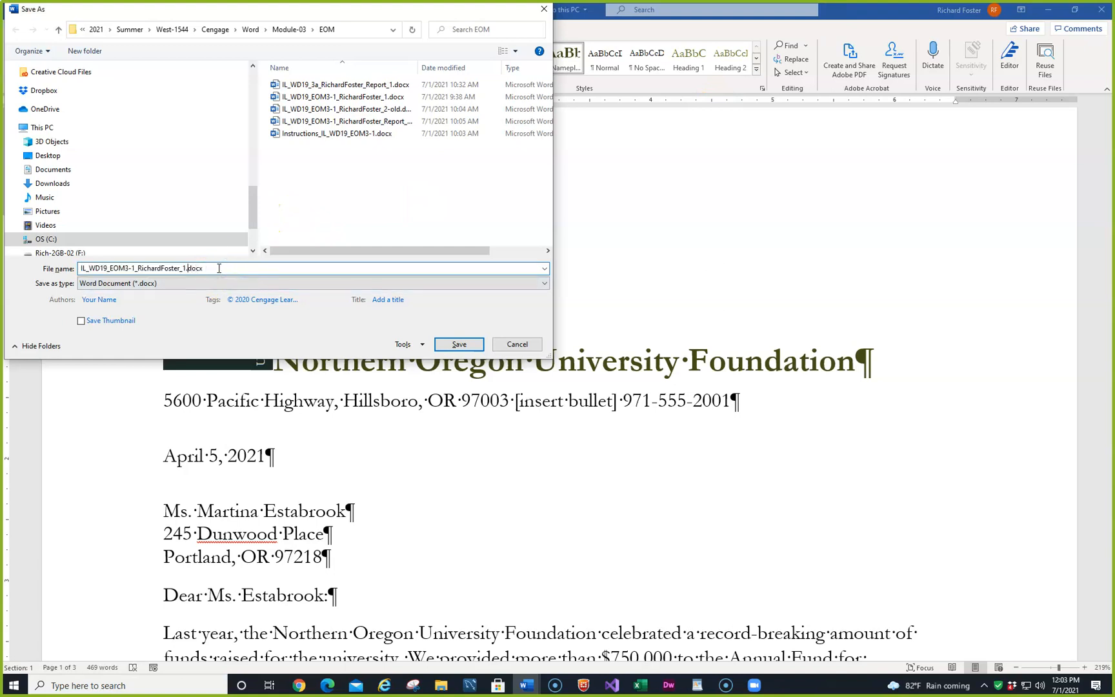
click(224, 272)
text(2)
key(Return)
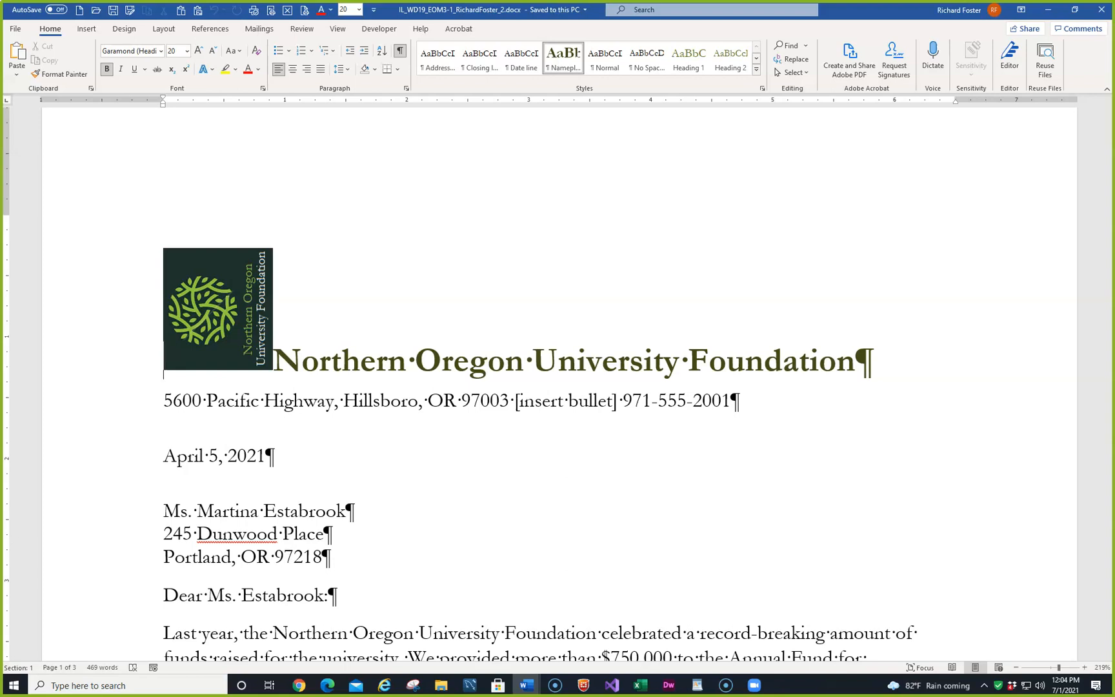
- Rotate the letterhead logo 90° to the right and position it at the top left of the page with text wrapping
click(248, 303)
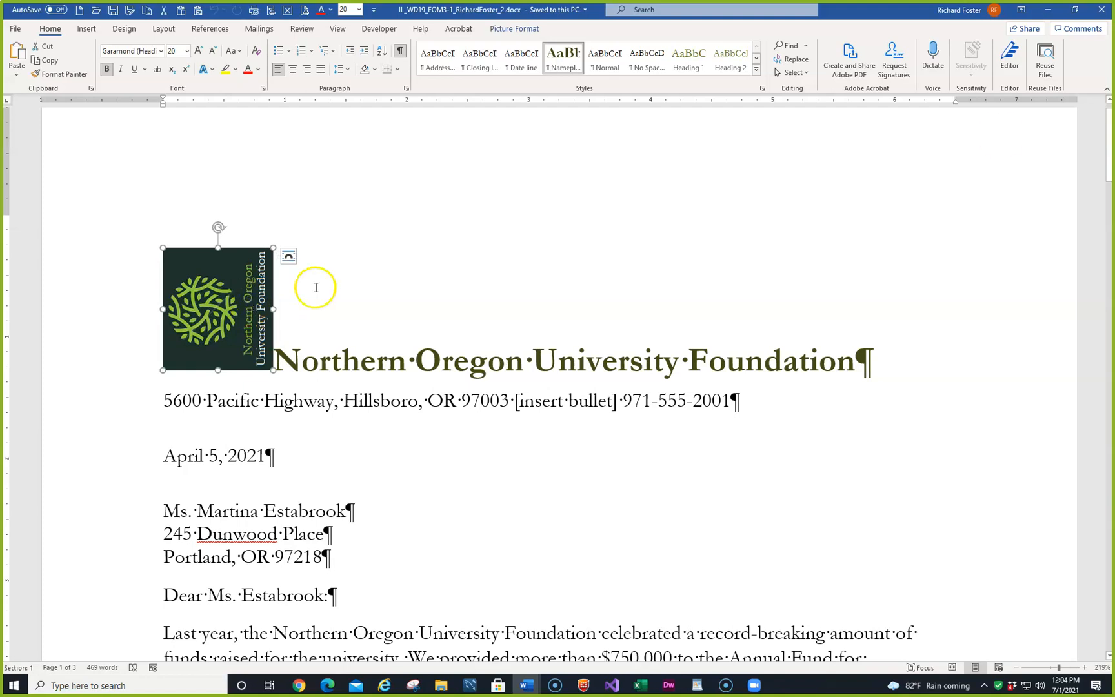
click(520, 28)
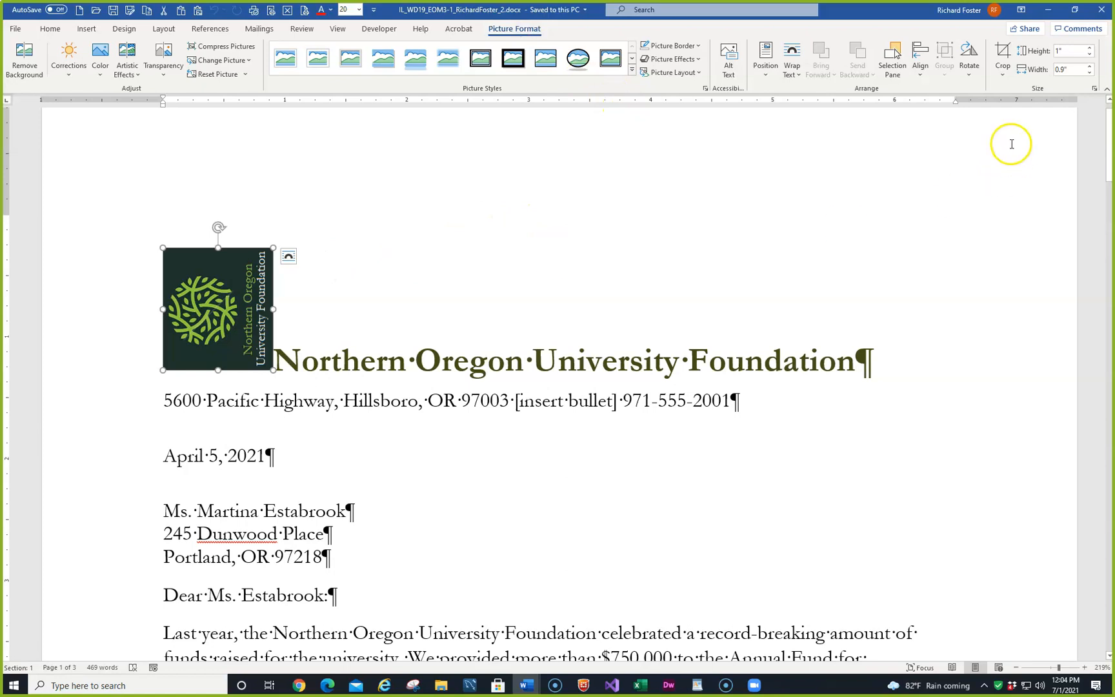
click(968, 77)
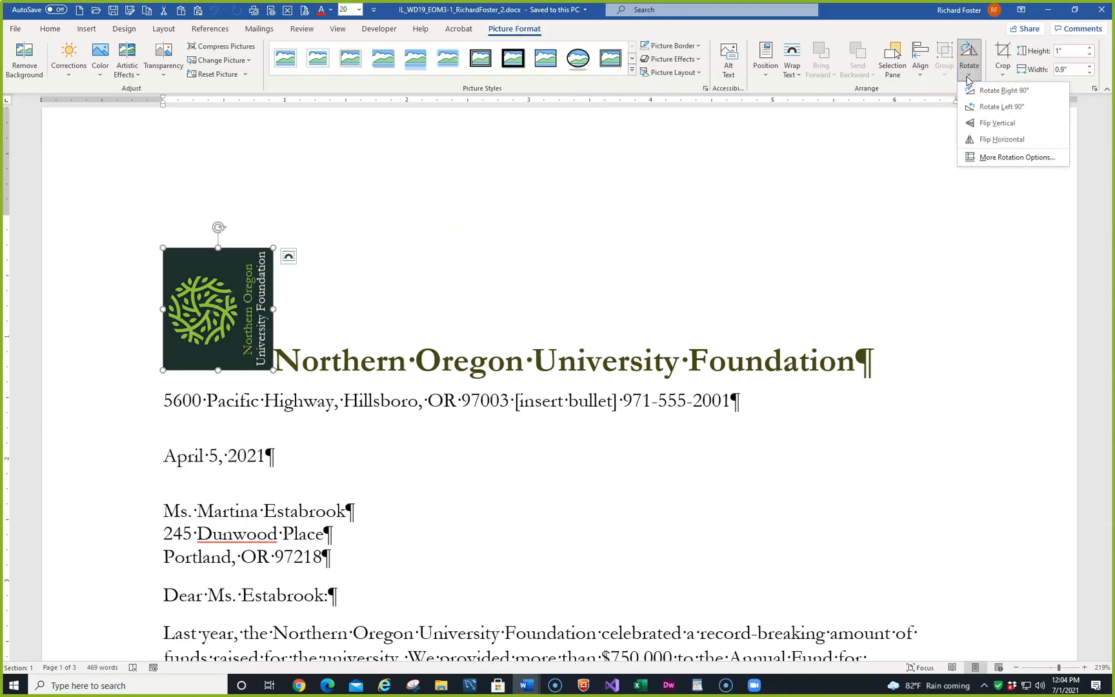
click(982, 92)
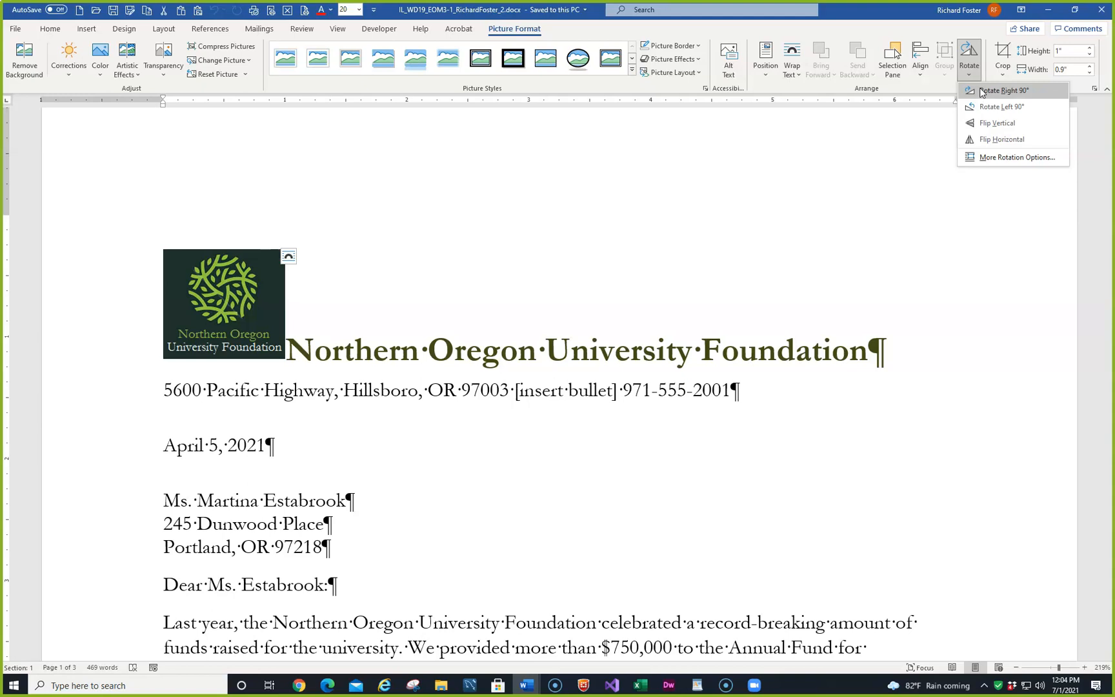
click(981, 93)
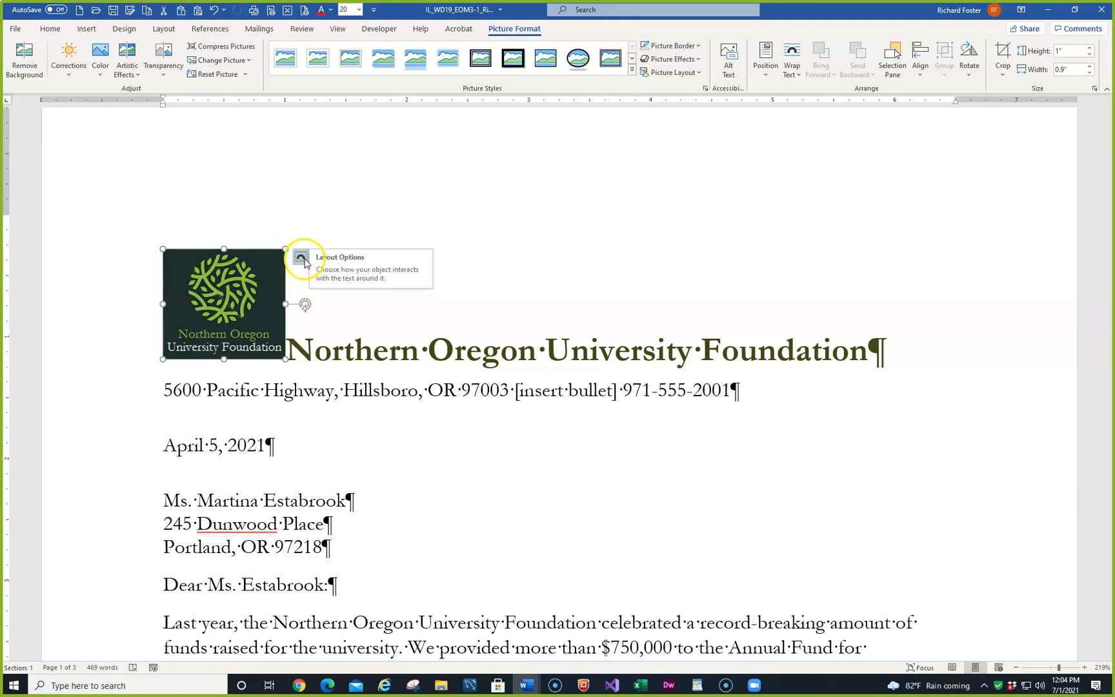
click(769, 76)
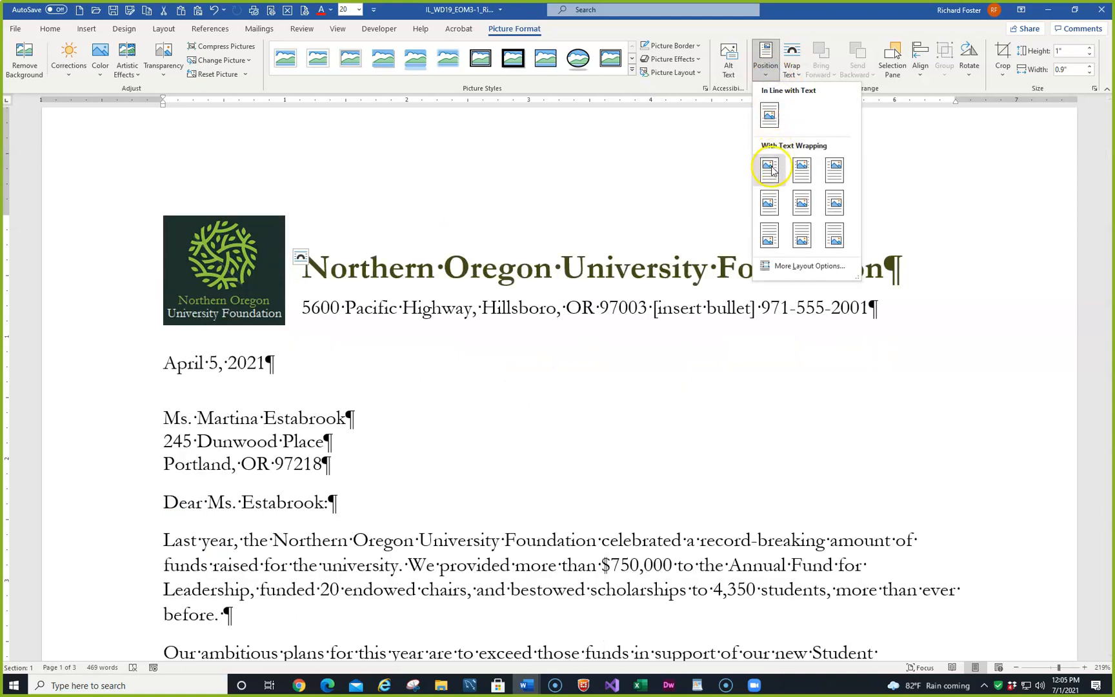
click(772, 169)
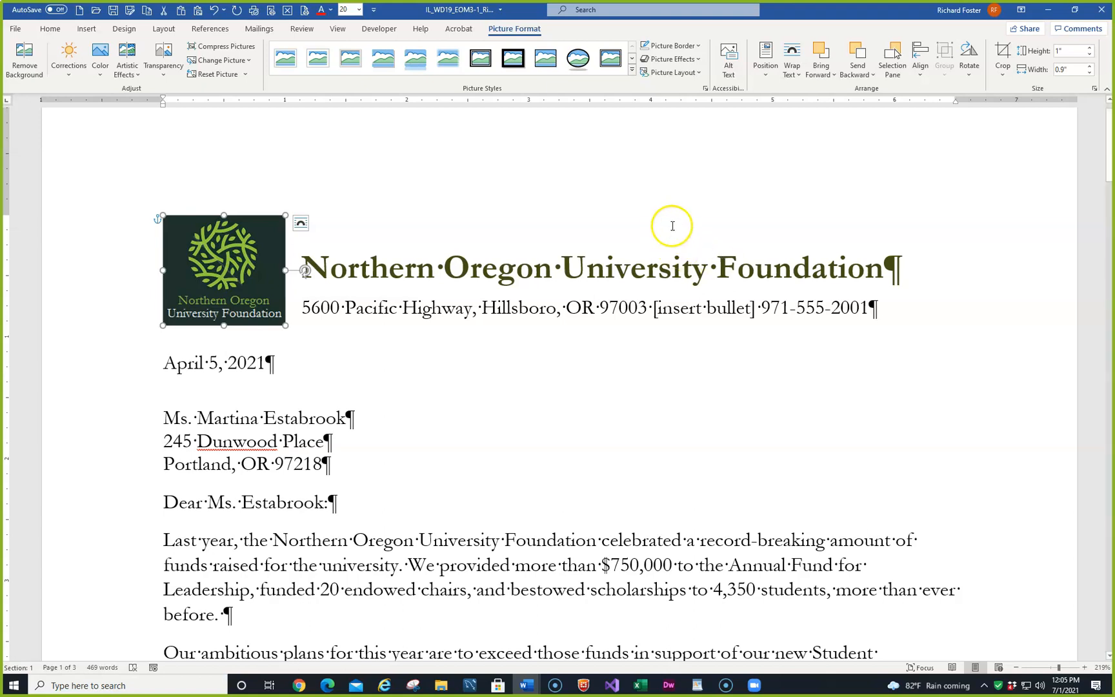
- Select the "[insert bullet]" placeholder in the letterhead's address line and open the full symbol collection
click(655, 311)
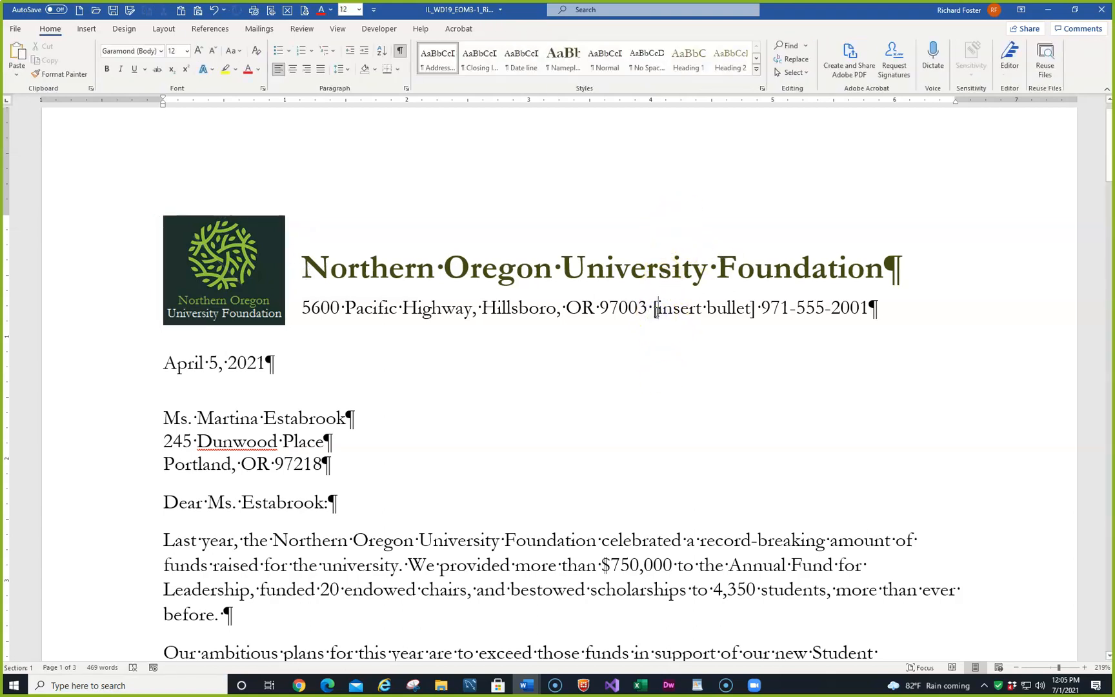
key(shift+Right)
key(shift+Right)
key(shift+Right)
key(shift+Right)
key(shift+Right)
key(shift+Right)
key(shift+Right)
key(shift+Right)
key(shift+Right)
key(shift+Right)
key(shift+Right)
key(shift+Right)
key(shift+Right)
key(shift+Right)
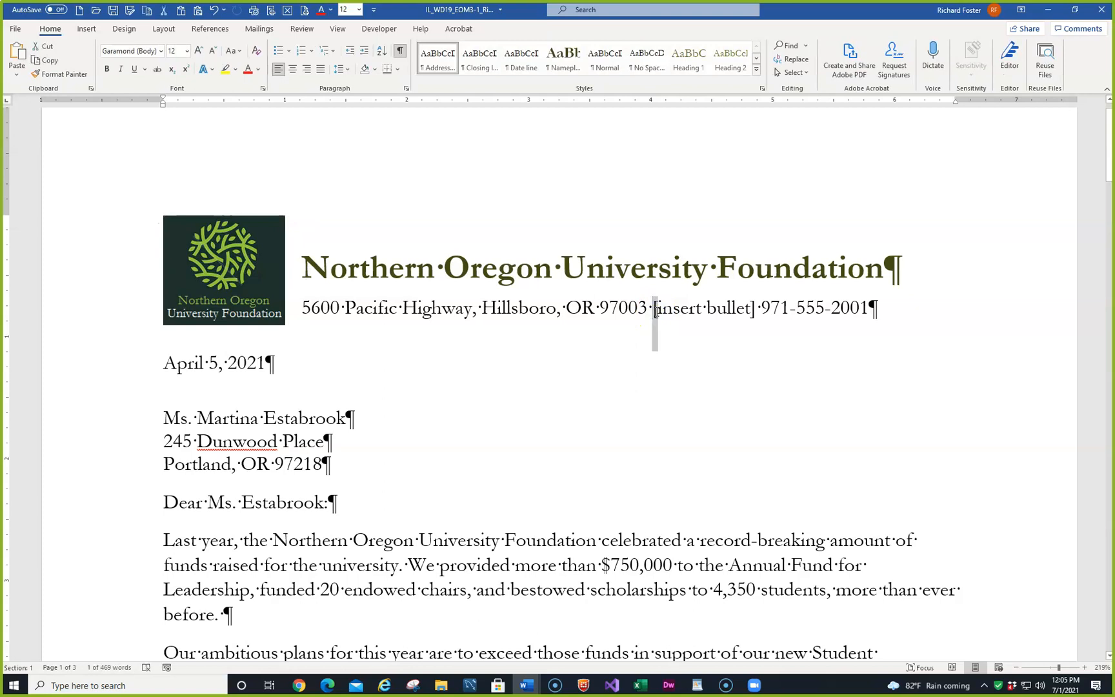
key(shift+Right)
key(shift+Right)
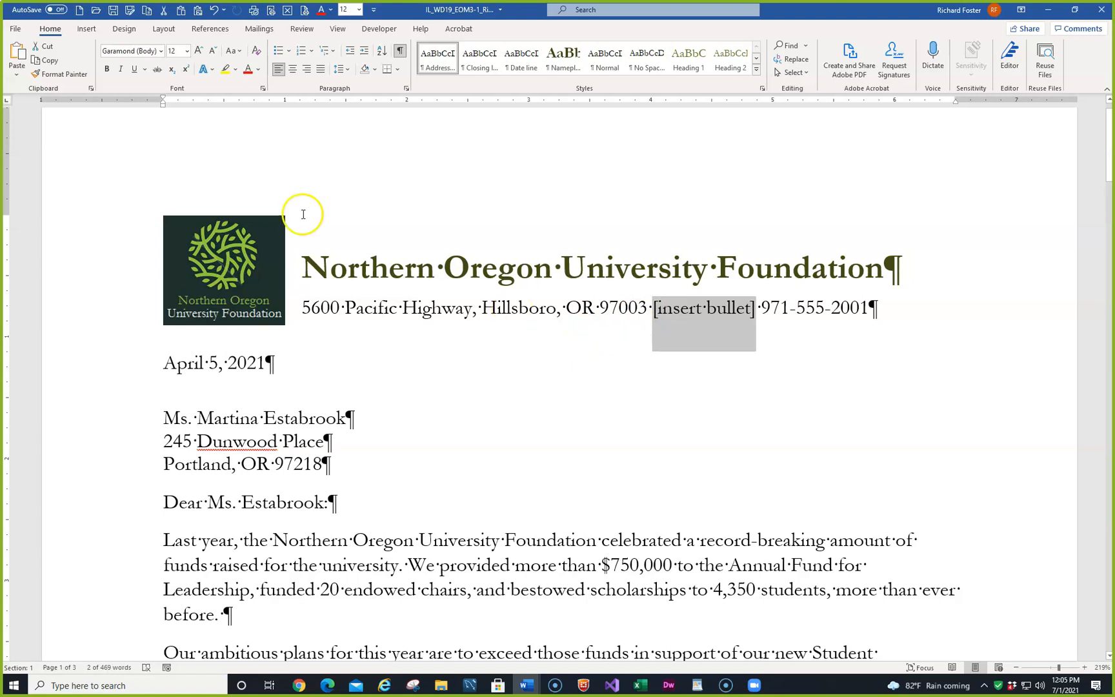
click(86, 29)
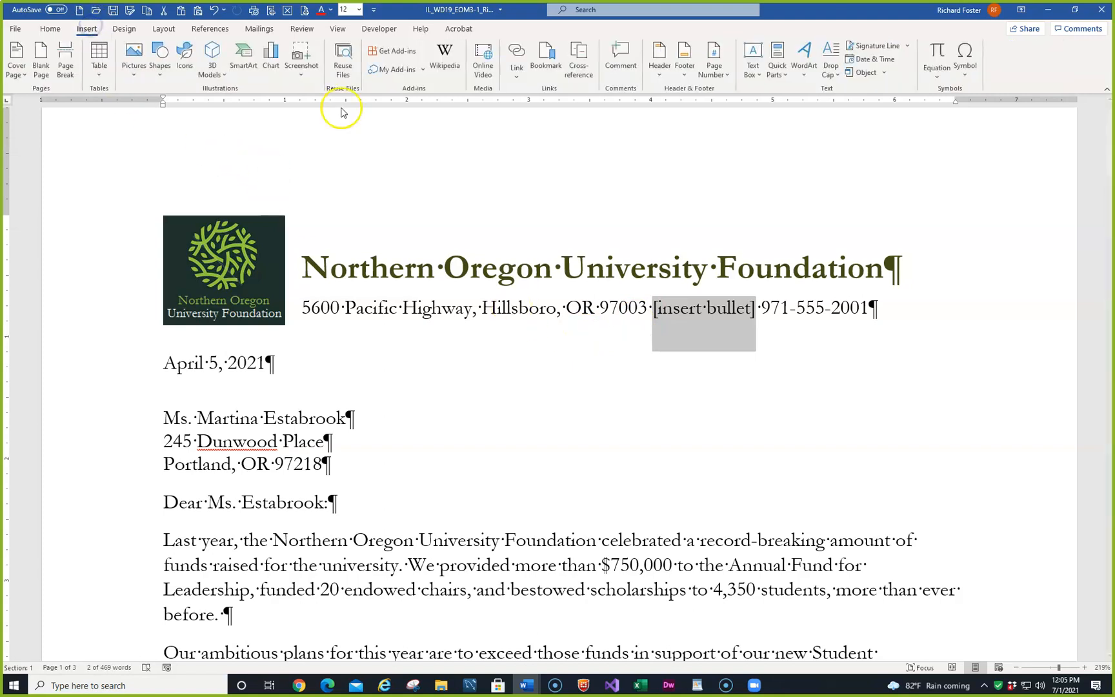
click(968, 58)
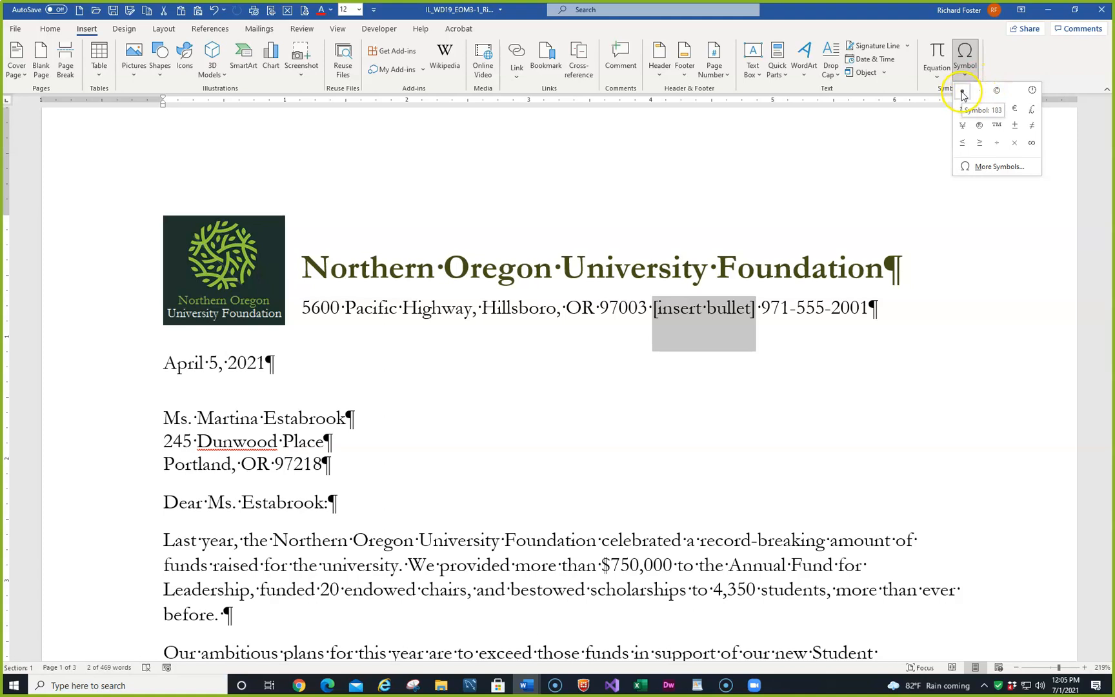
click(985, 167)
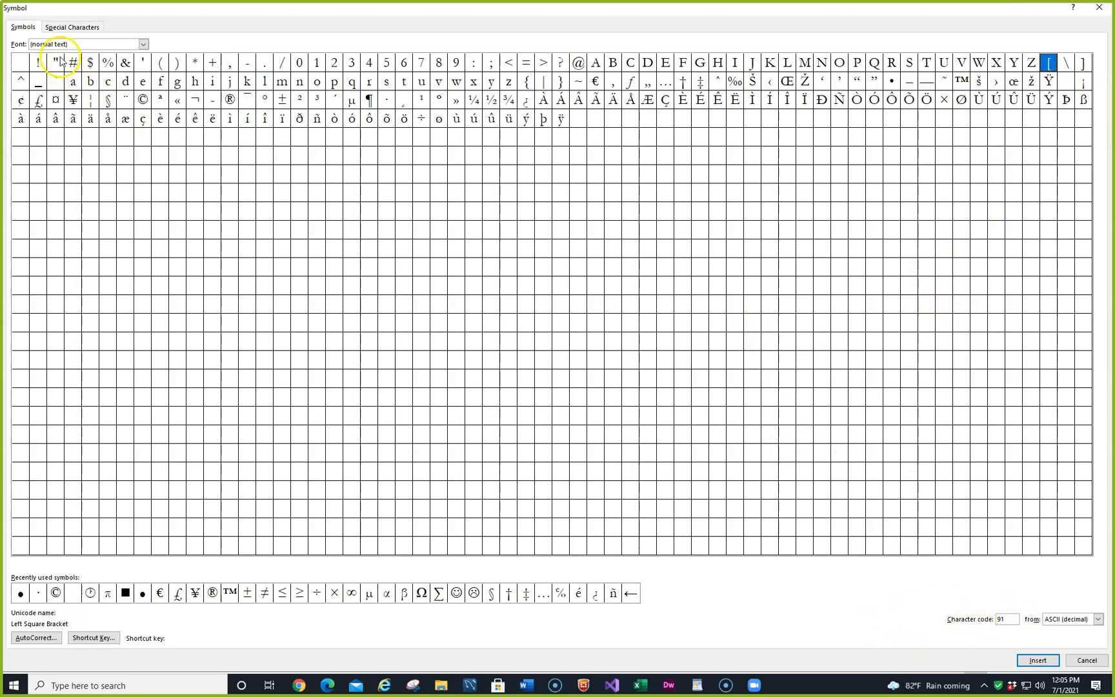
- Set the font of the symbol collection to Symbol
click(143, 44)
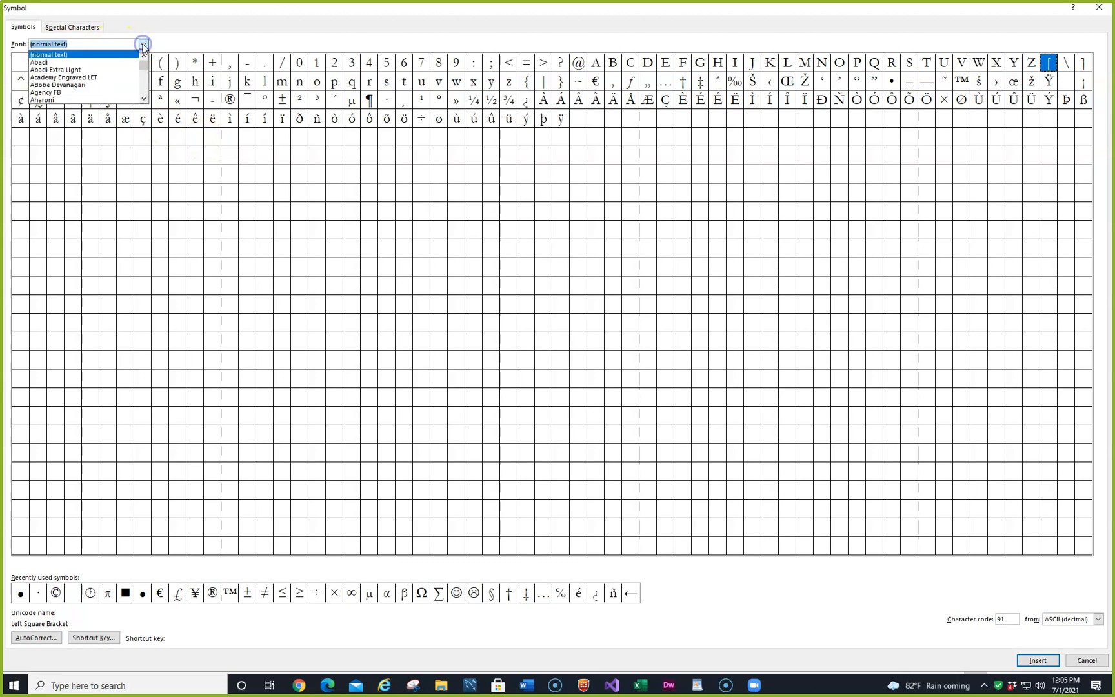
scroll(113, 71, down, 12)
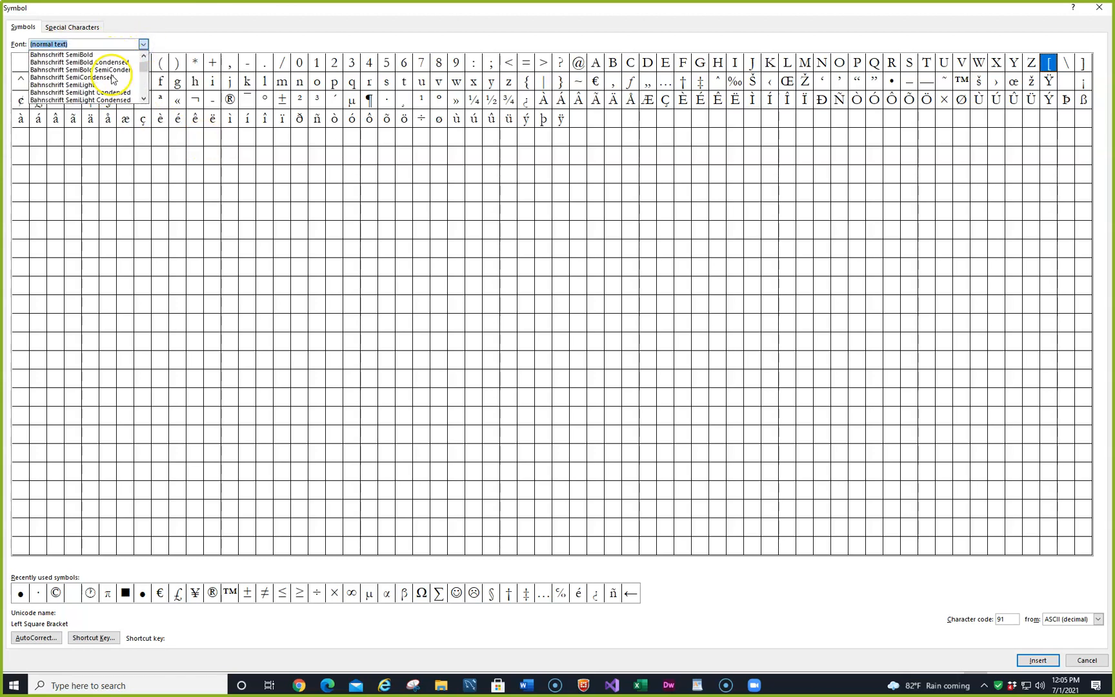
scroll(113, 81, down, 2)
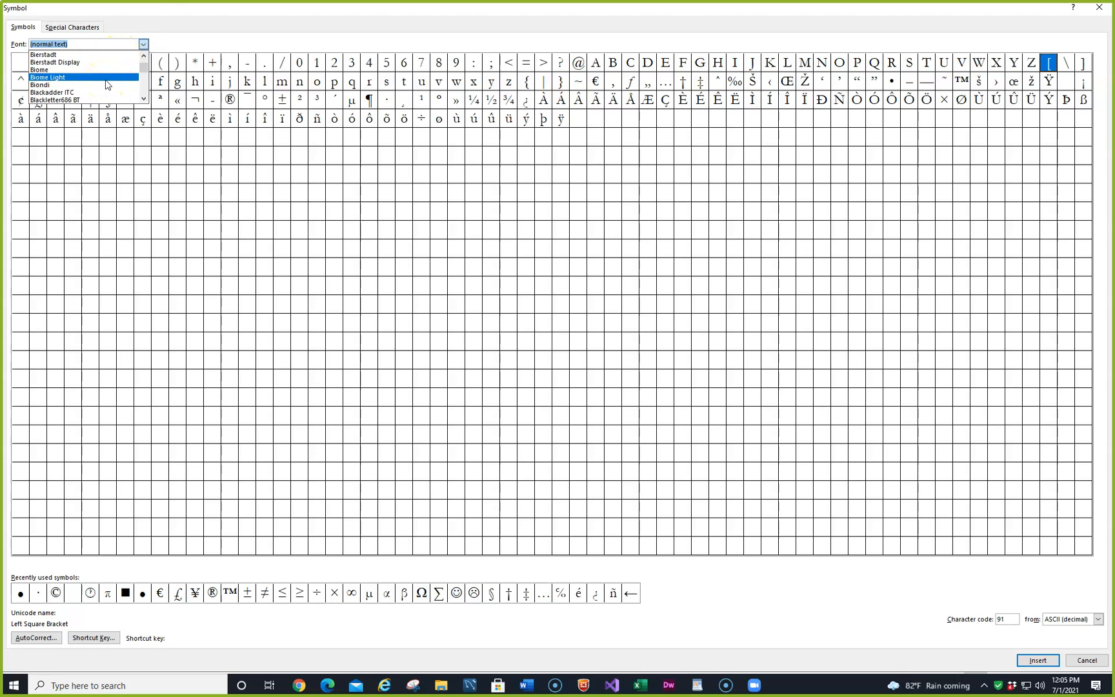
text(s)
scroll(86, 80, down, 4)
scroll(87, 81, down, 1)
text(y)
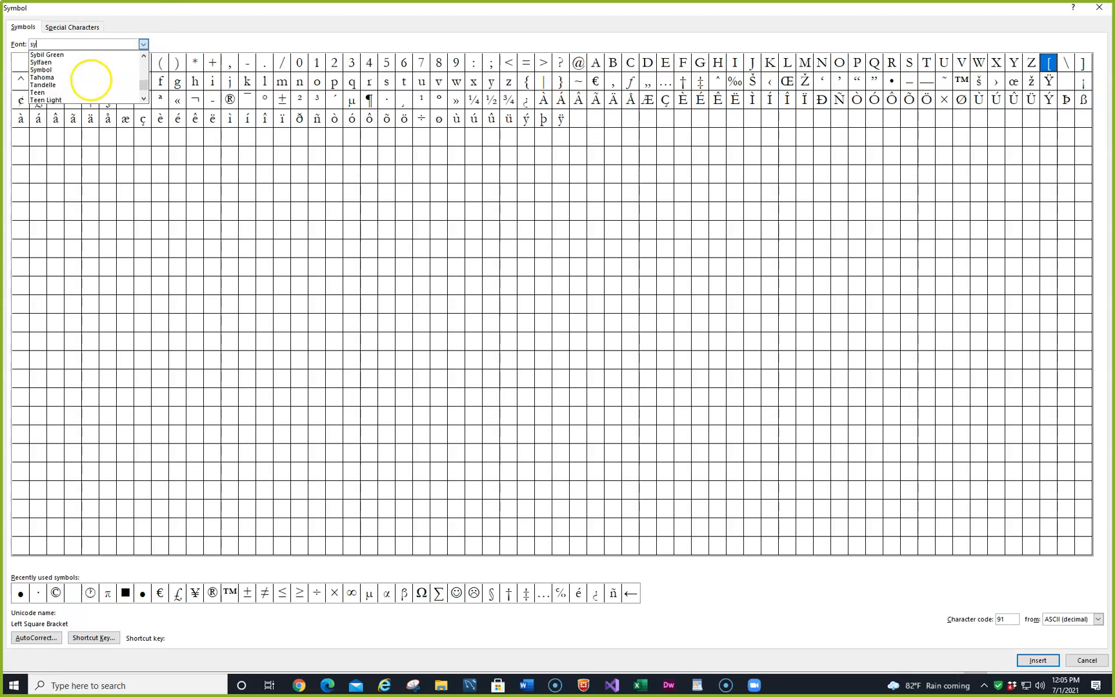
click(94, 70)
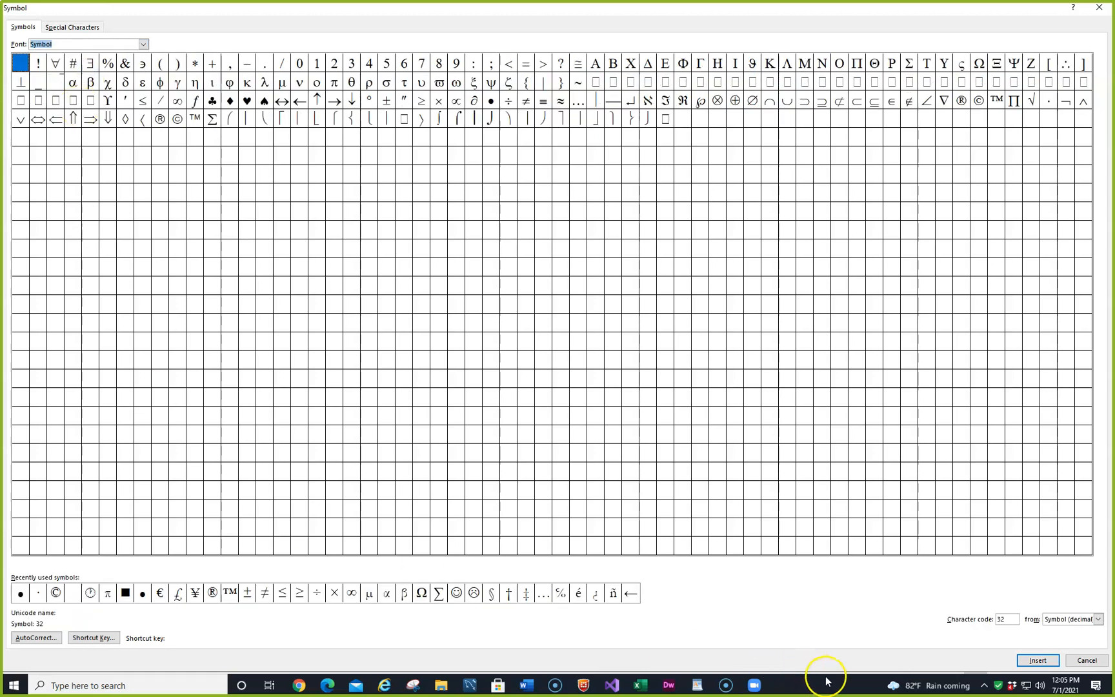
- Insert the bullet with character code 183 in place of the selected placeholder and close the symbol dialog
click(1009, 618)
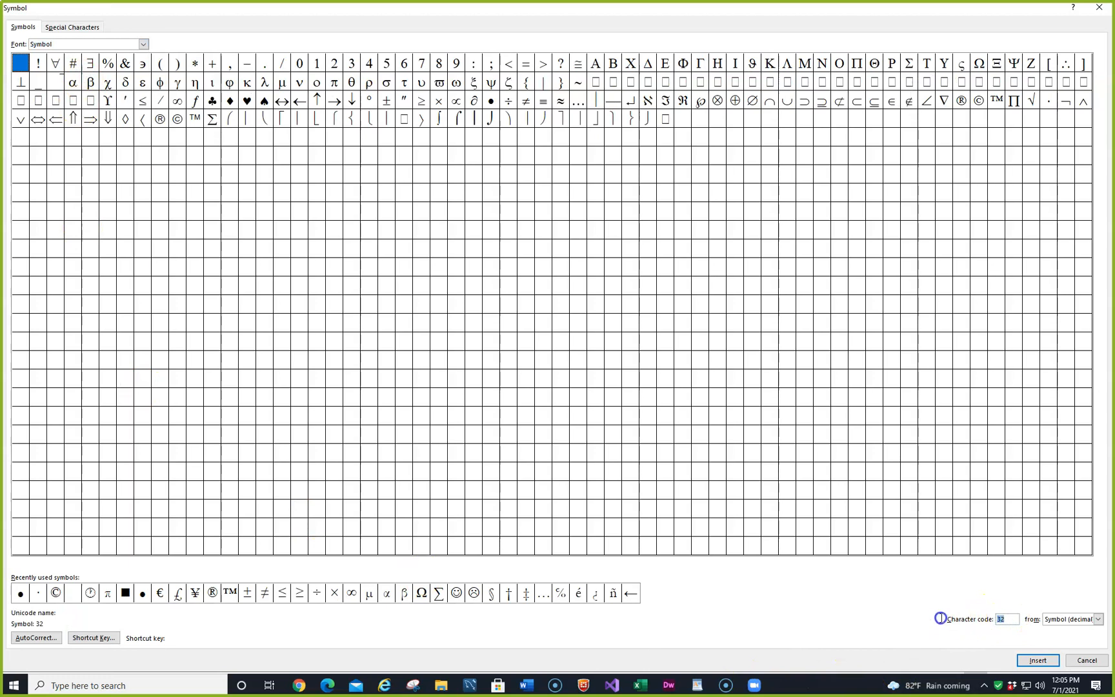
text(183)
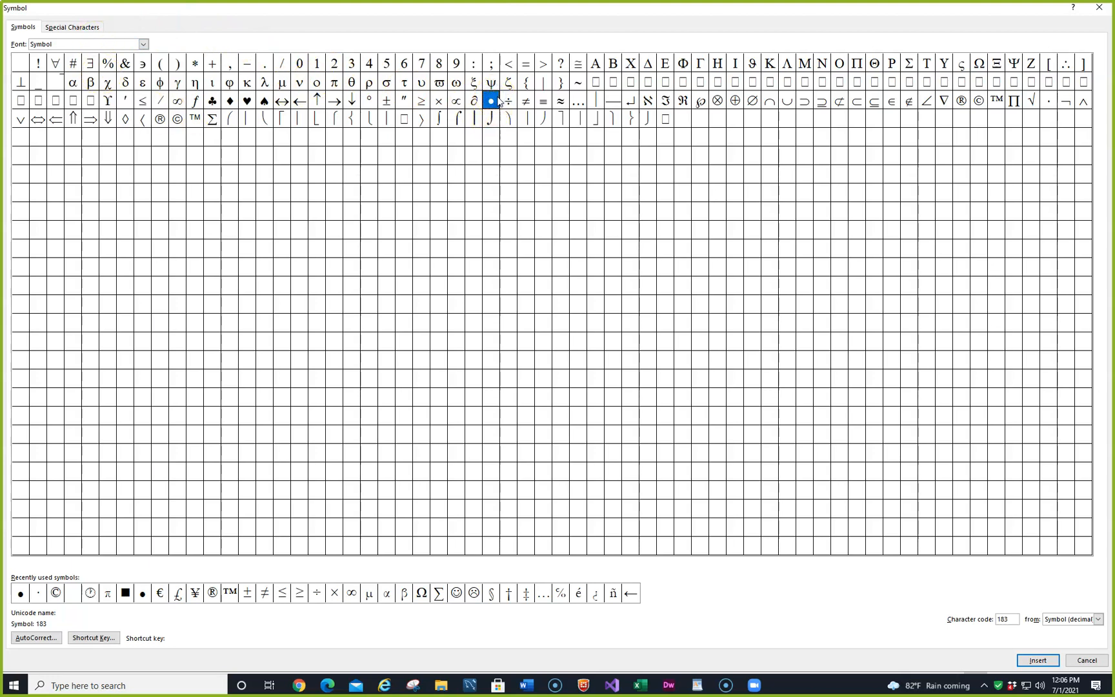
click(1038, 658)
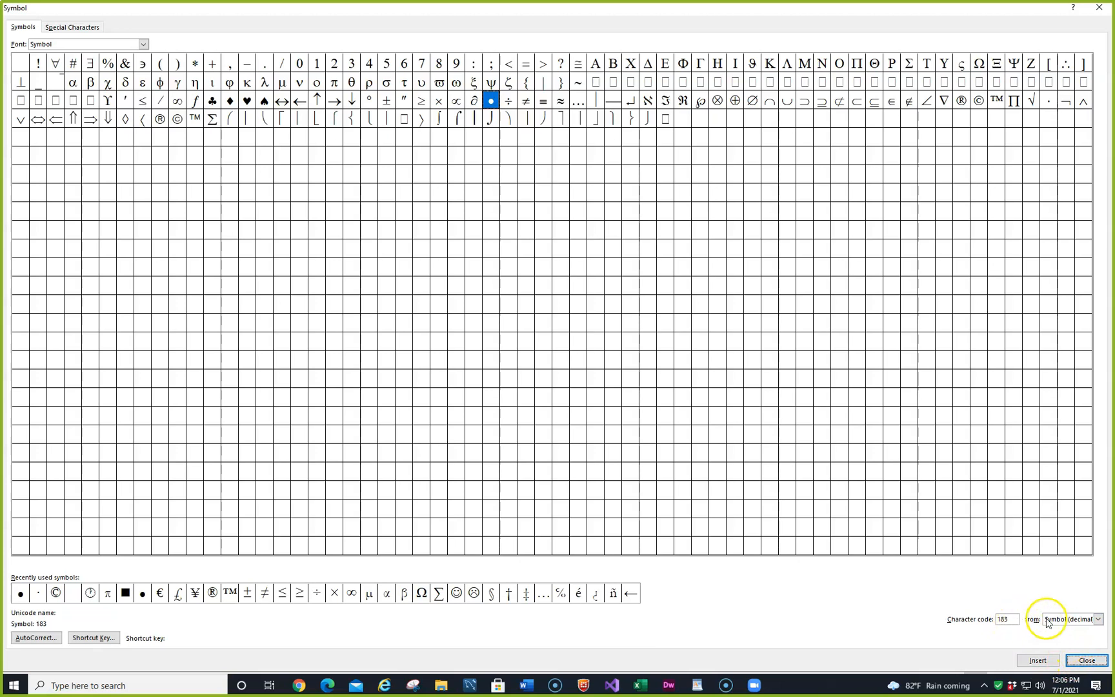
click(1086, 659)
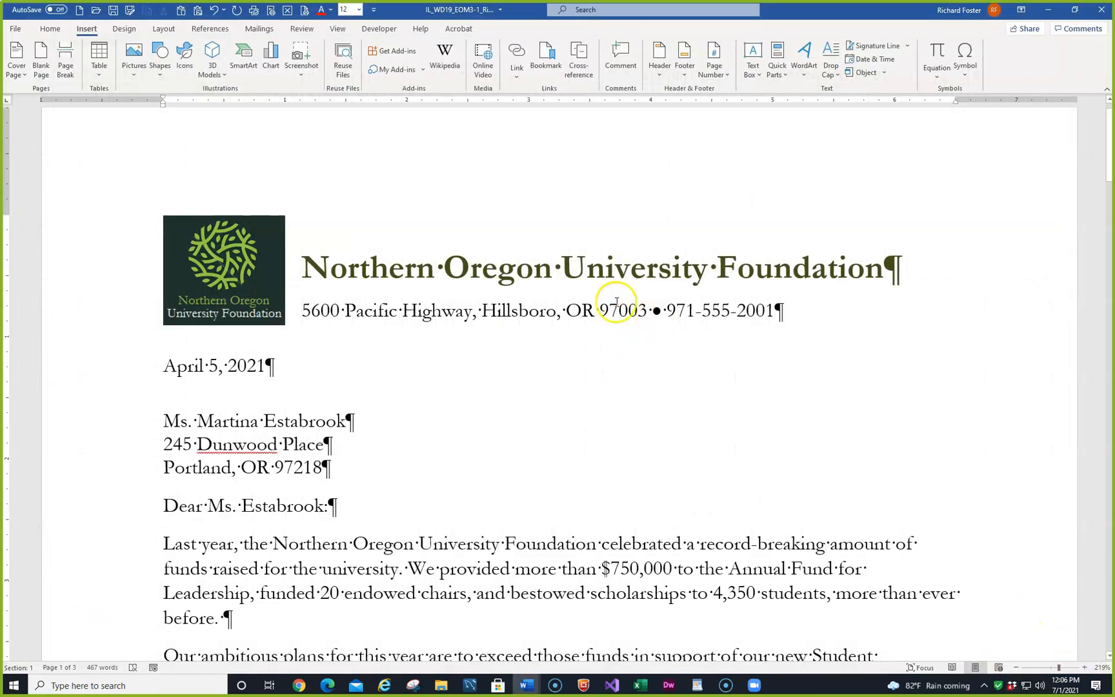
- Hide the formatting marks to check the letterhead with its bullet, and show them again
click(49, 29)
click(400, 51)
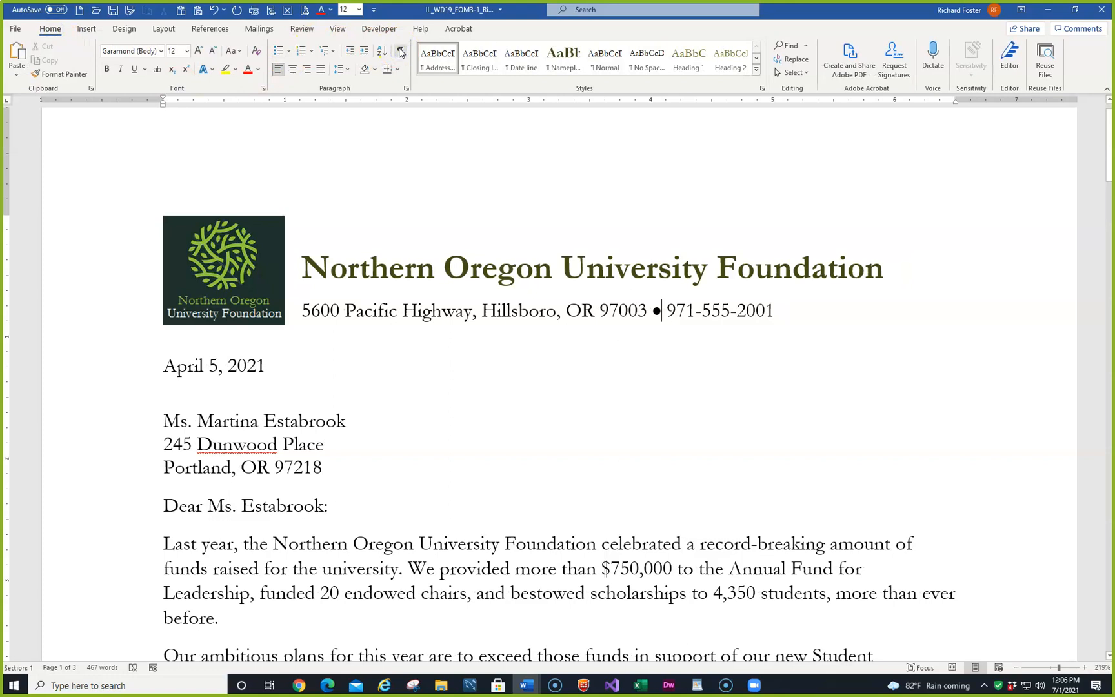
click(400, 51)
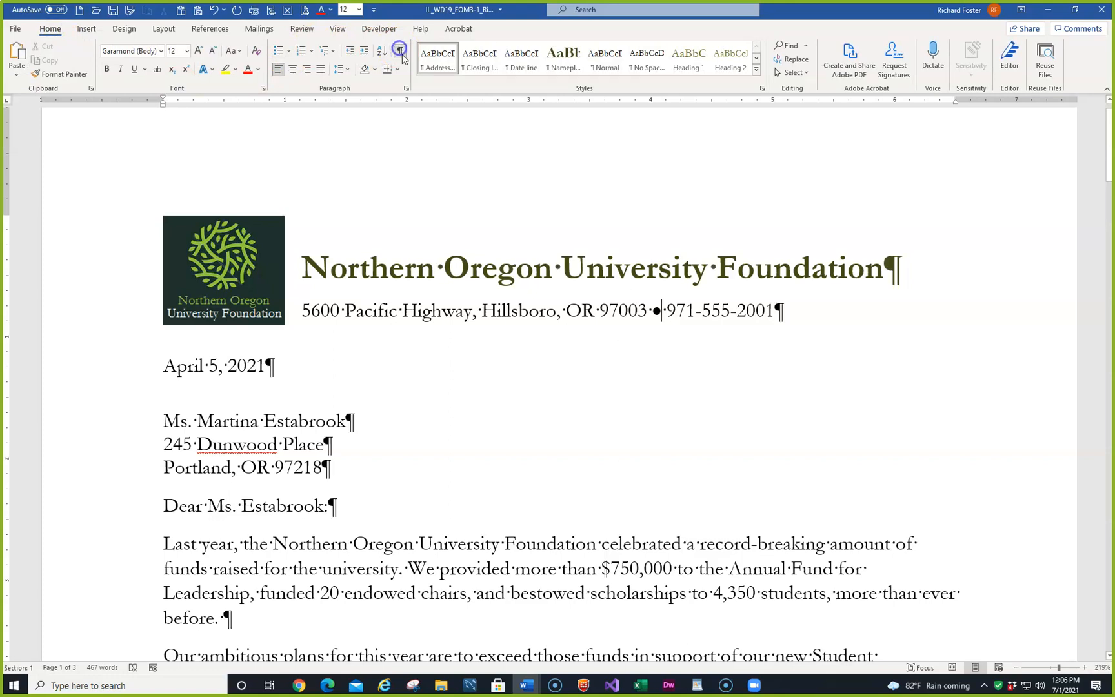
- Open the Borders and Shading settings for the letterhead's address line
click(663, 312)
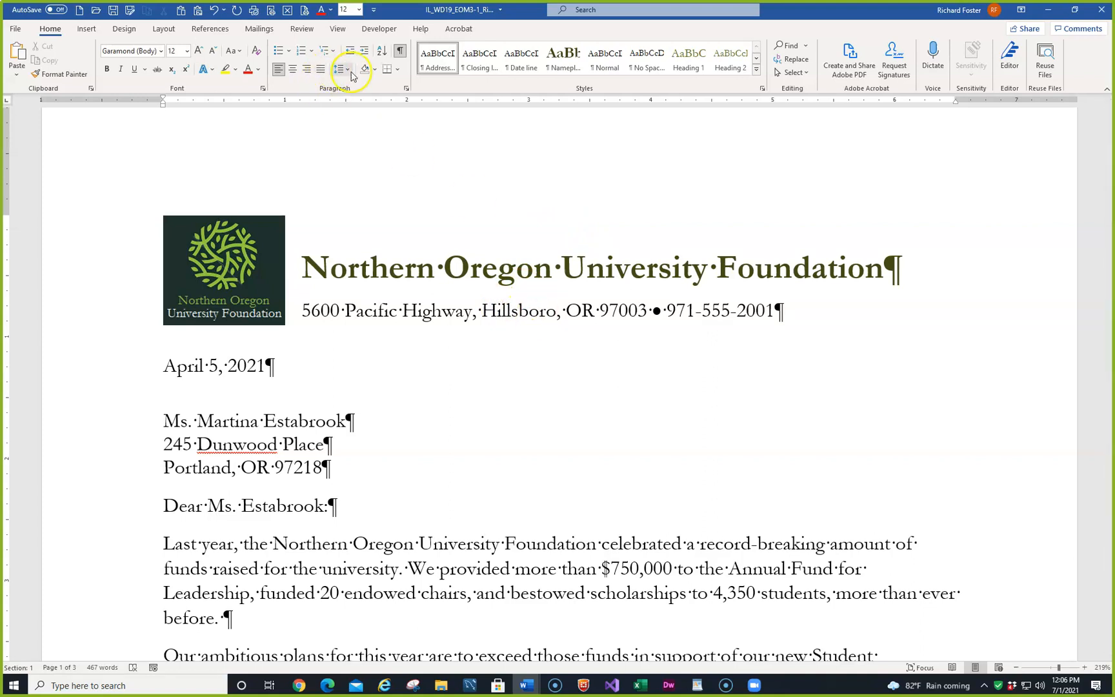
click(398, 69)
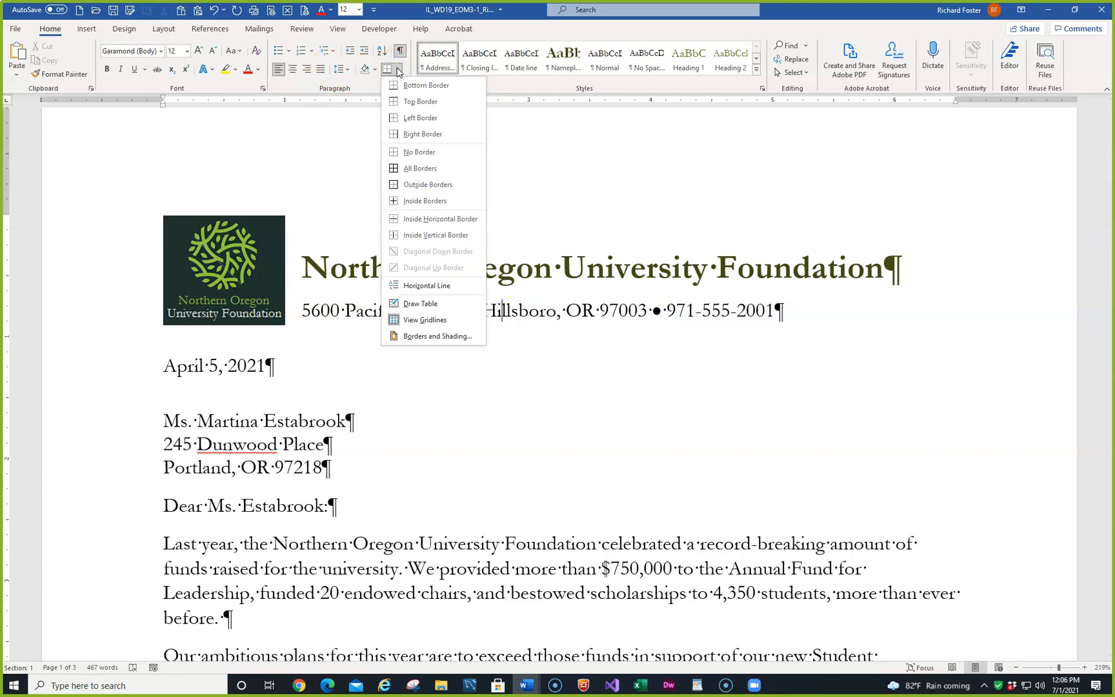
click(445, 337)
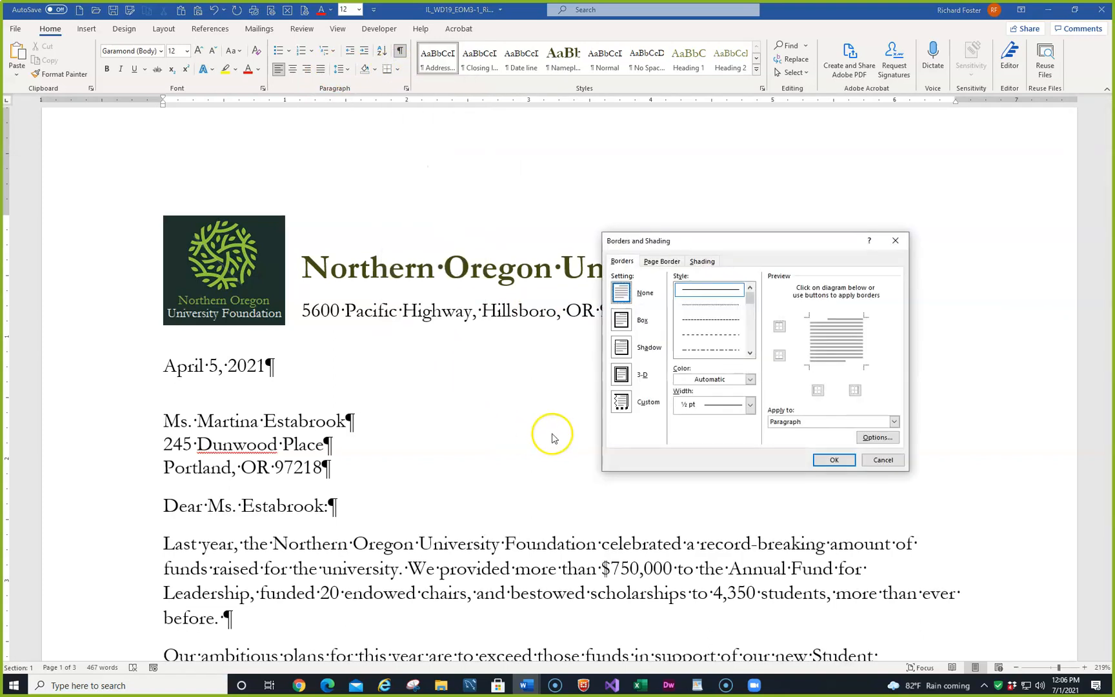
- Try a custom border with the default line style on the address line's bottom edge
click(622, 401)
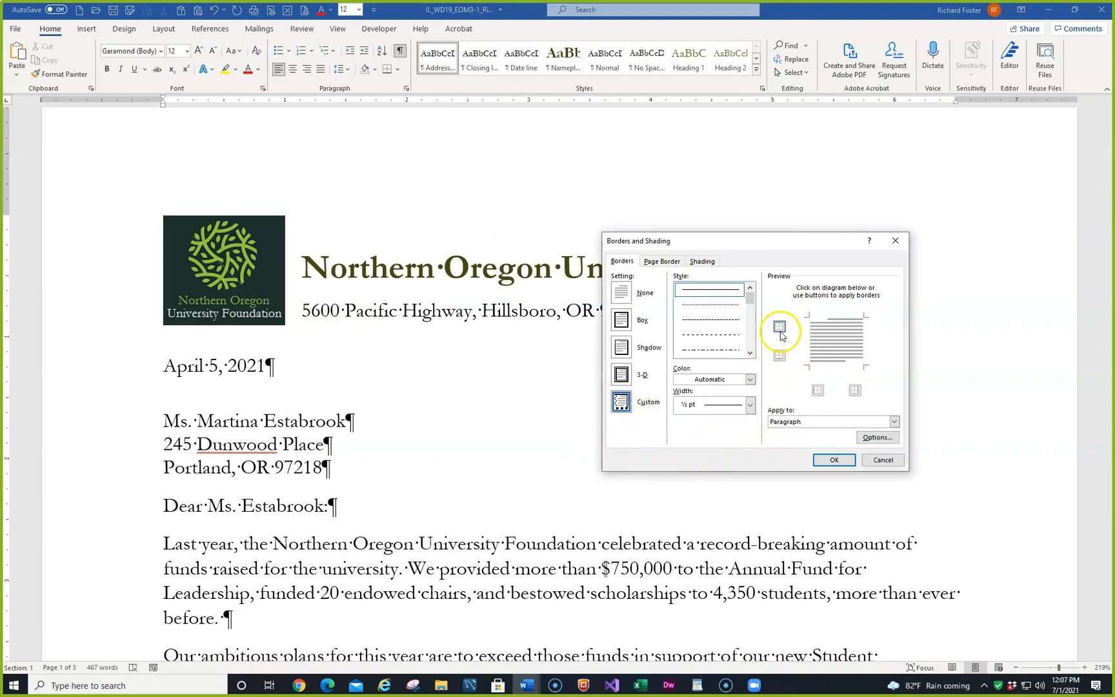
click(780, 356)
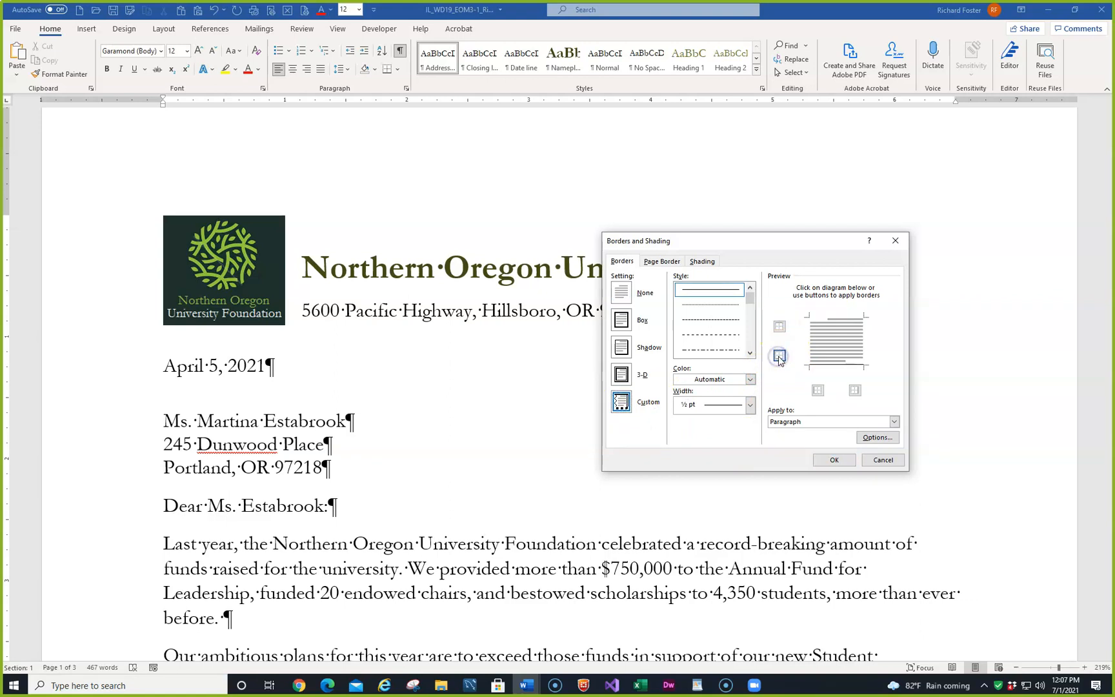
click(751, 380)
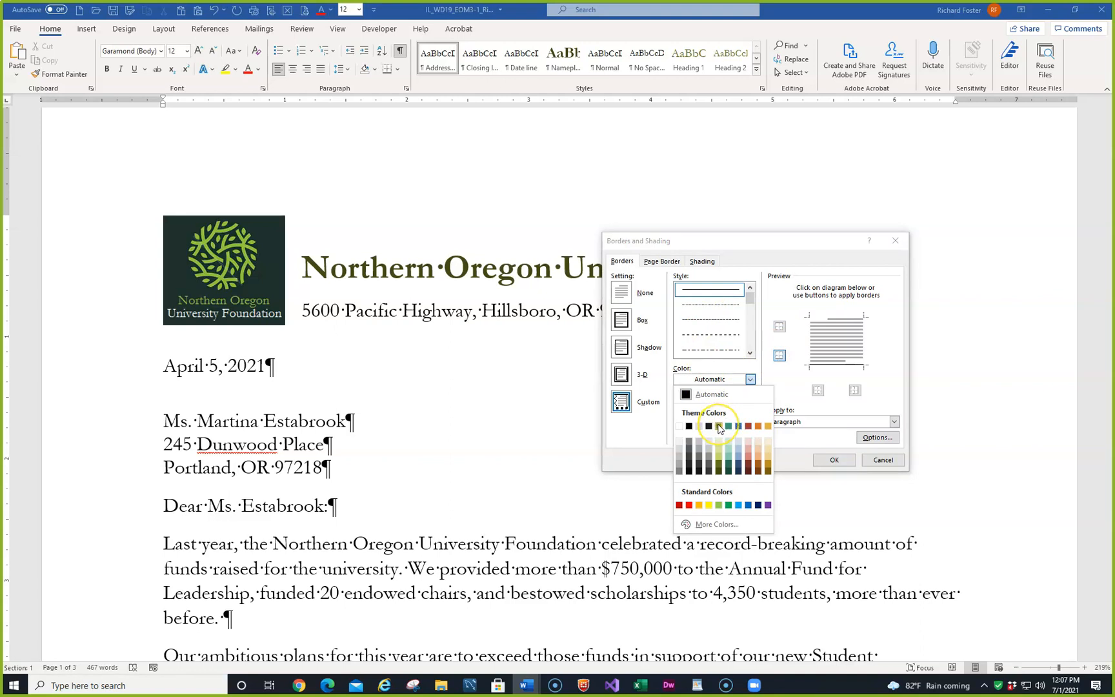
click(709, 329)
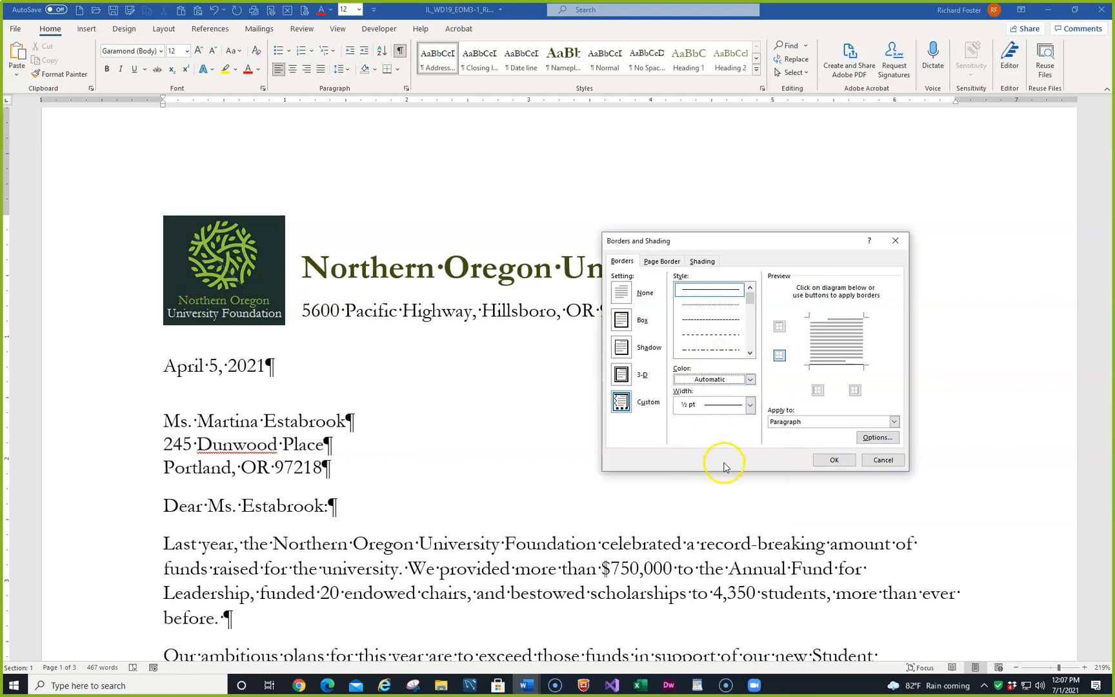
- Start from a box border with the dotted line style, clear its top, bottom and right edges, and set the colour to Green, Accent 1
click(622, 320)
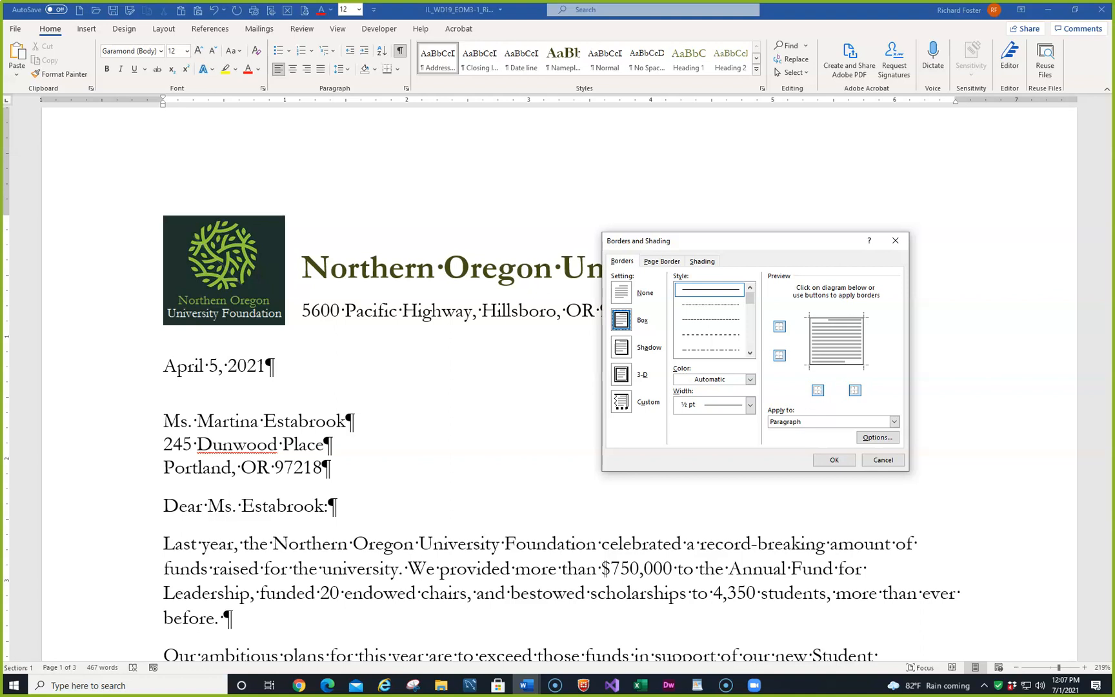
click(717, 306)
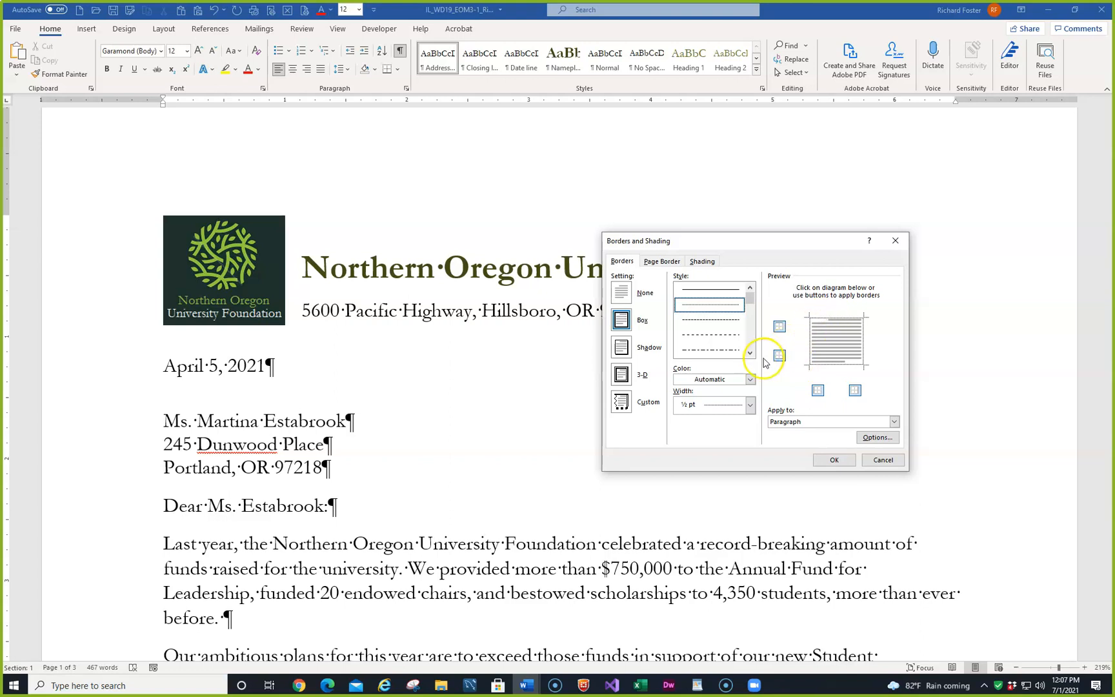
click(779, 328)
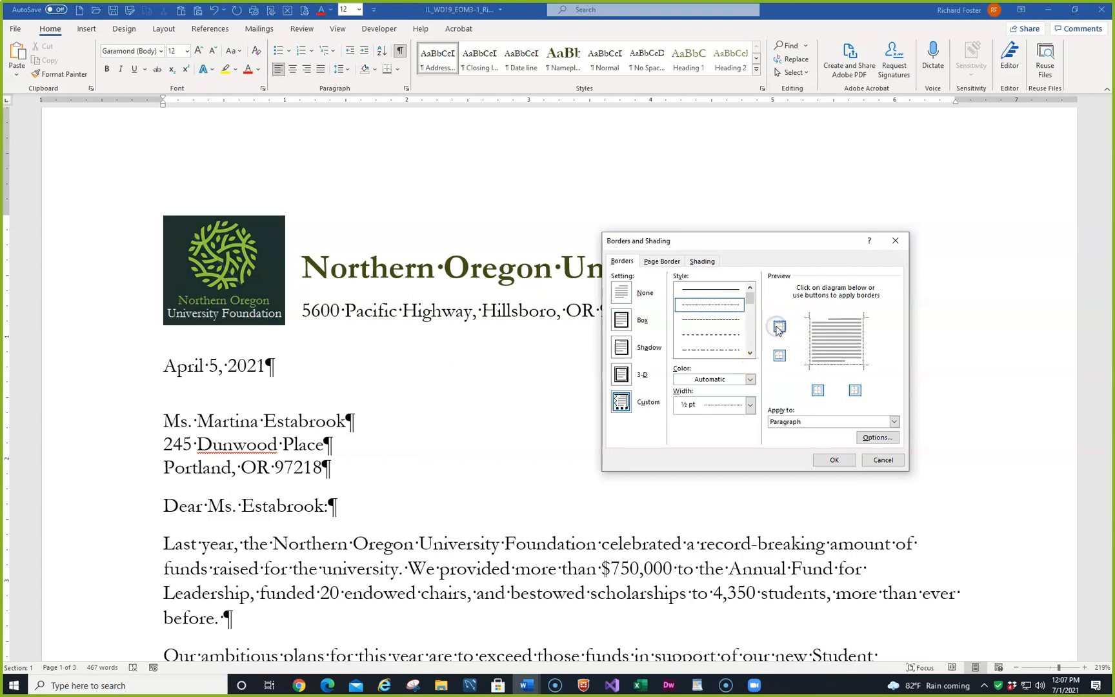
click(779, 360)
click(855, 390)
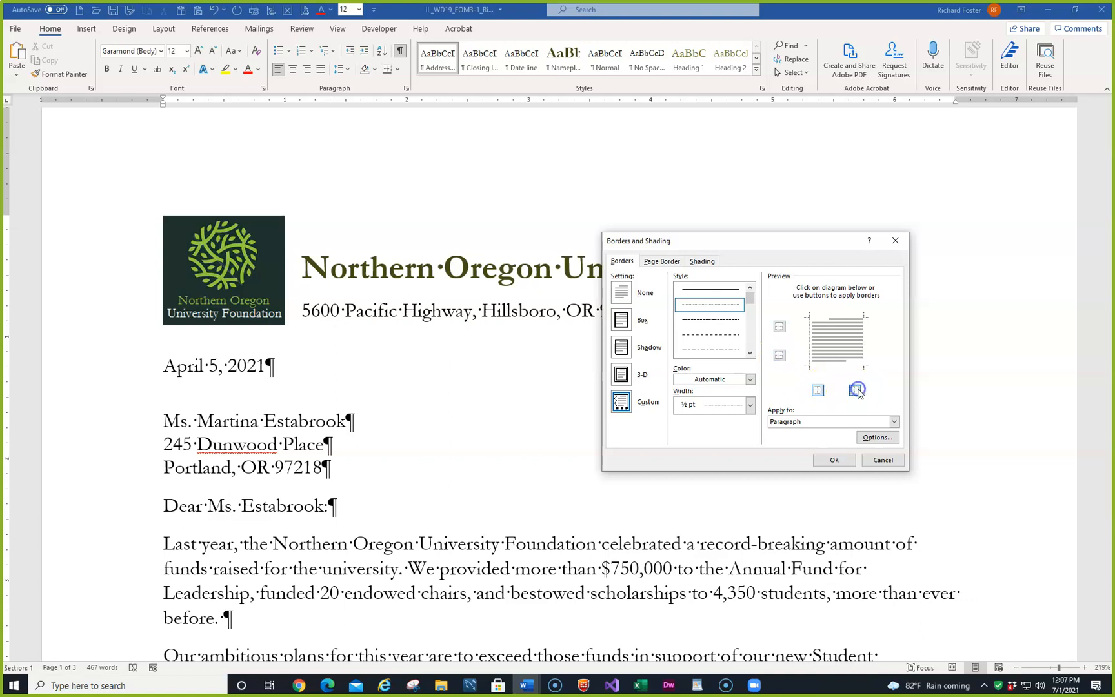
click(750, 380)
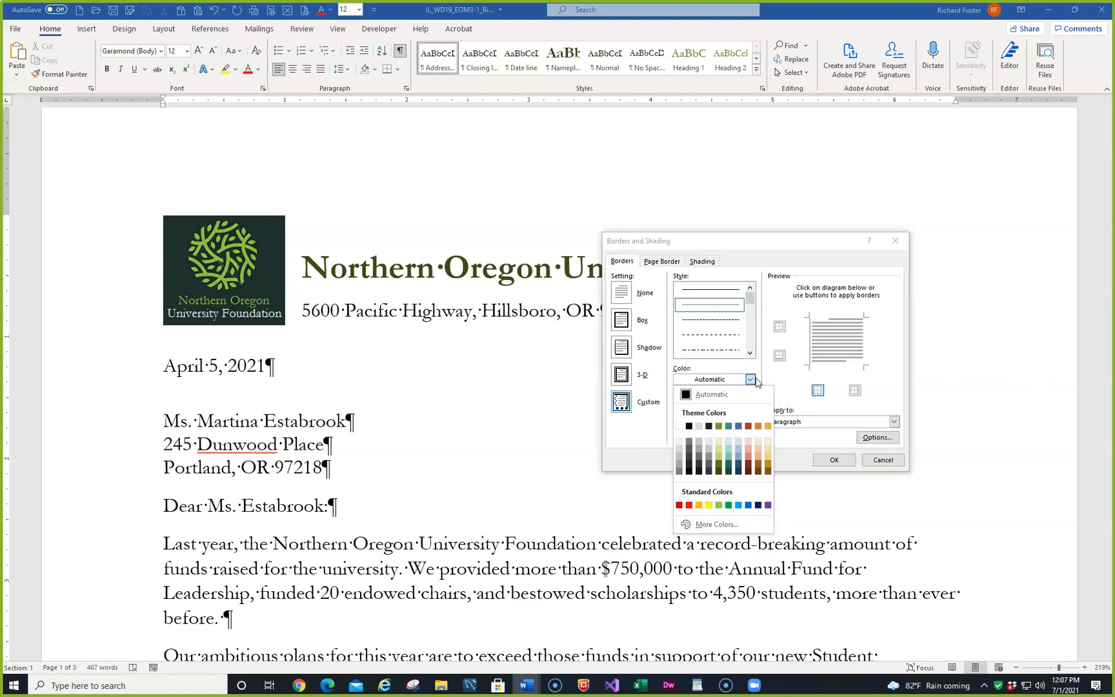
click(719, 428)
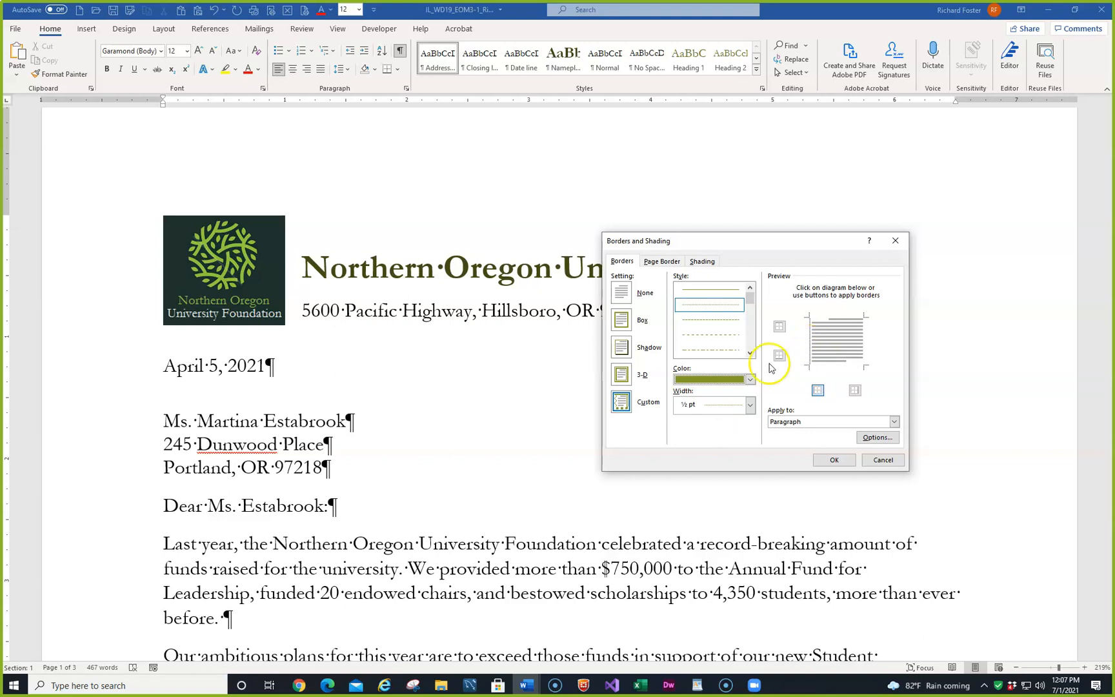
- Set the border width to 1 ½ pt and apply it only to the bottom edge of the address line
click(622, 323)
click(623, 321)
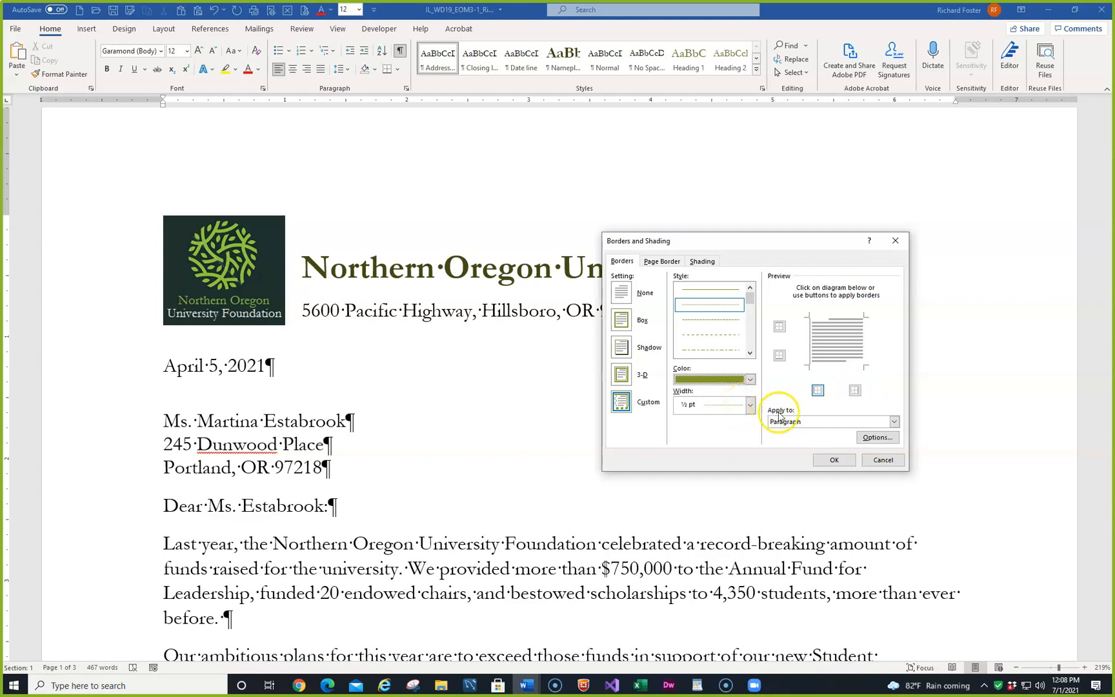
click(748, 405)
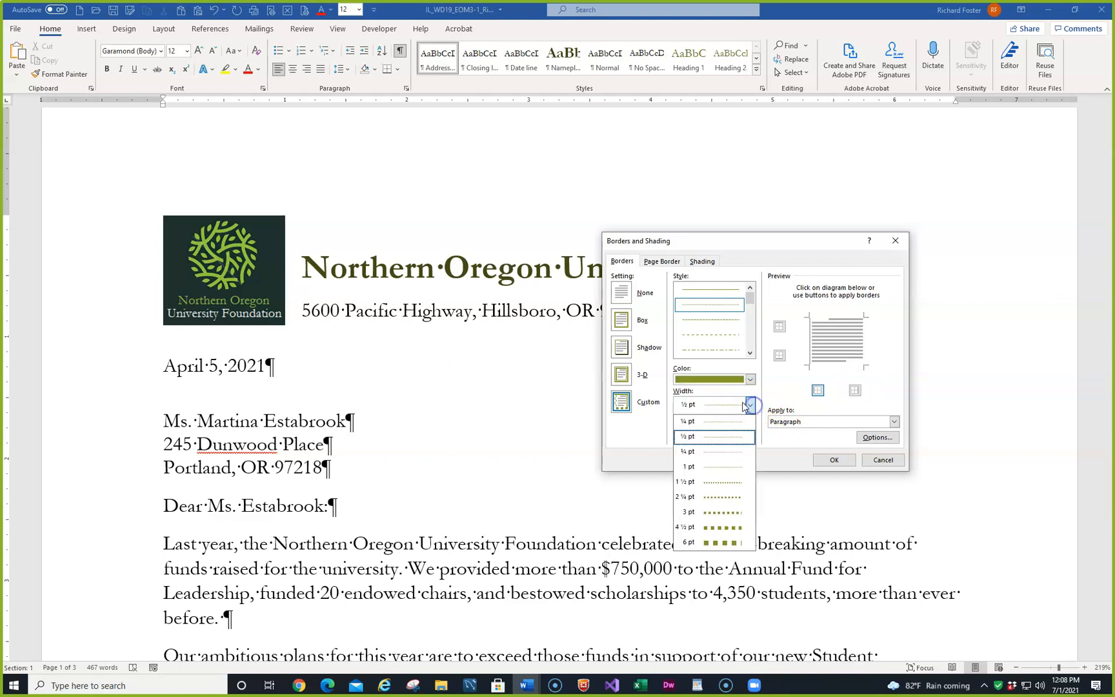
click(703, 481)
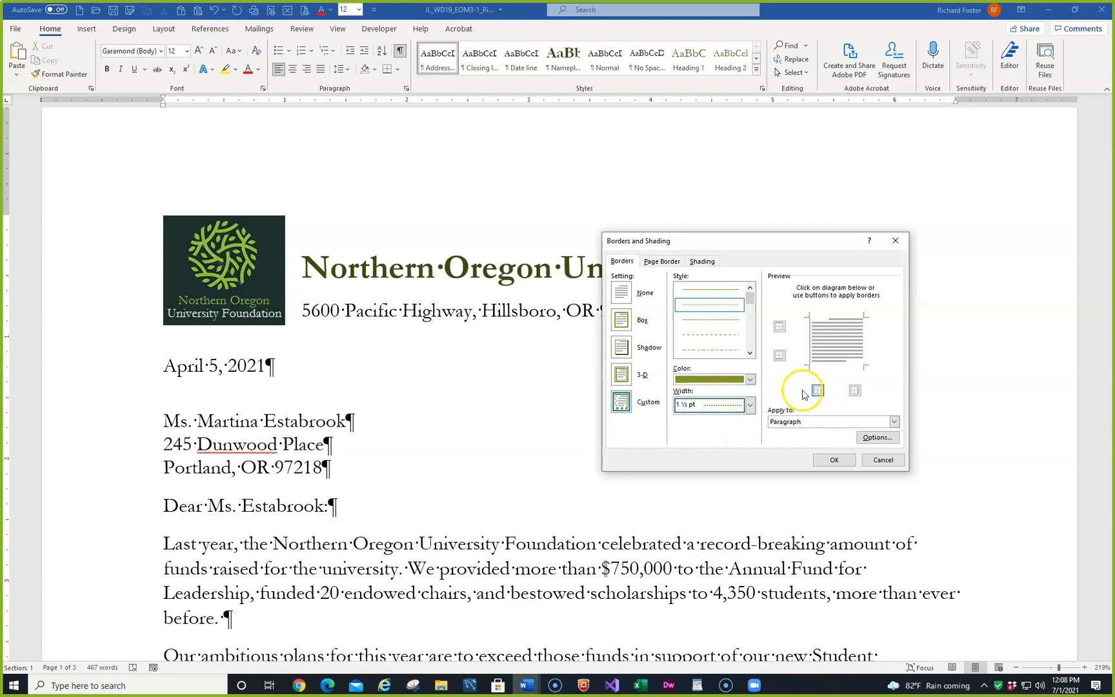
click(780, 356)
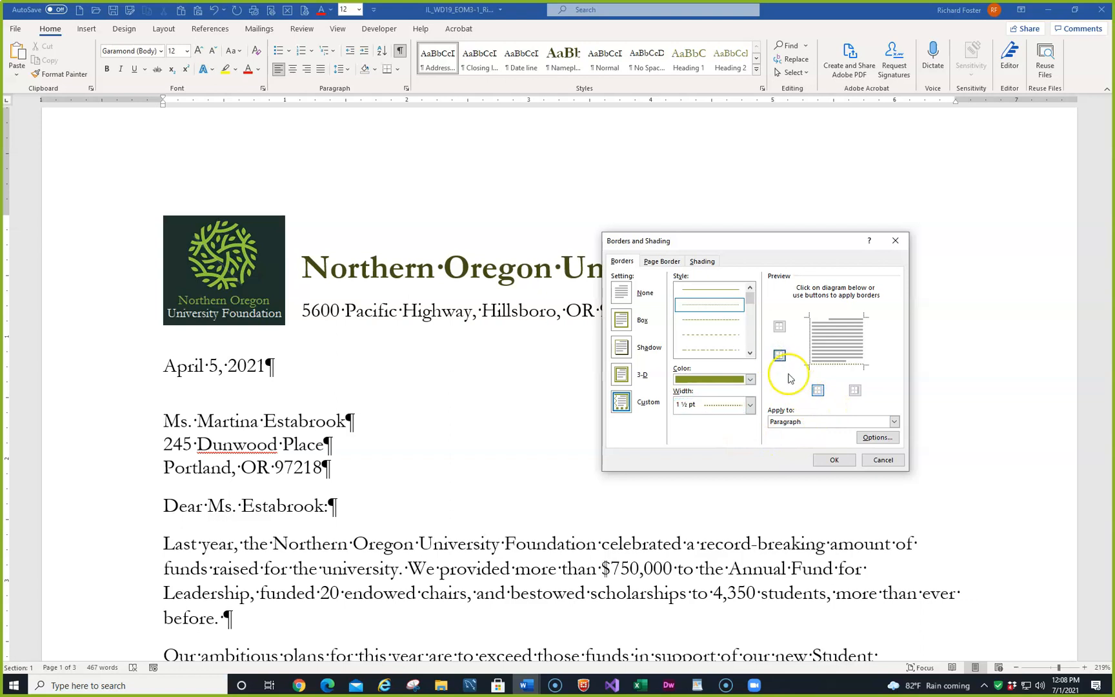
click(819, 390)
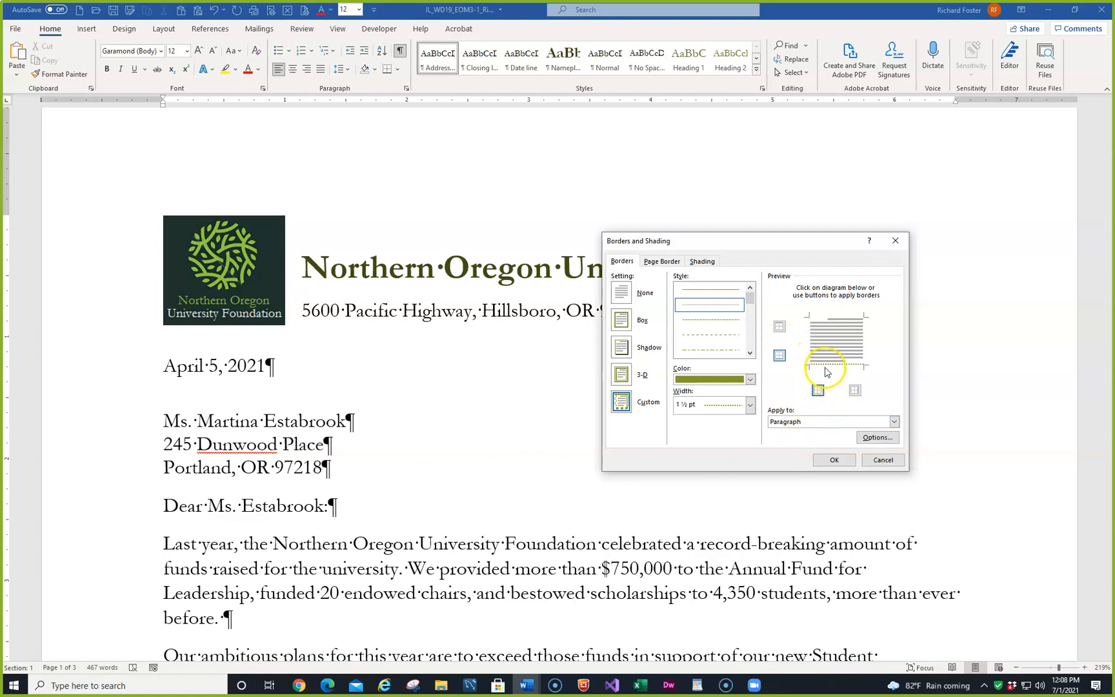
click(833, 460)
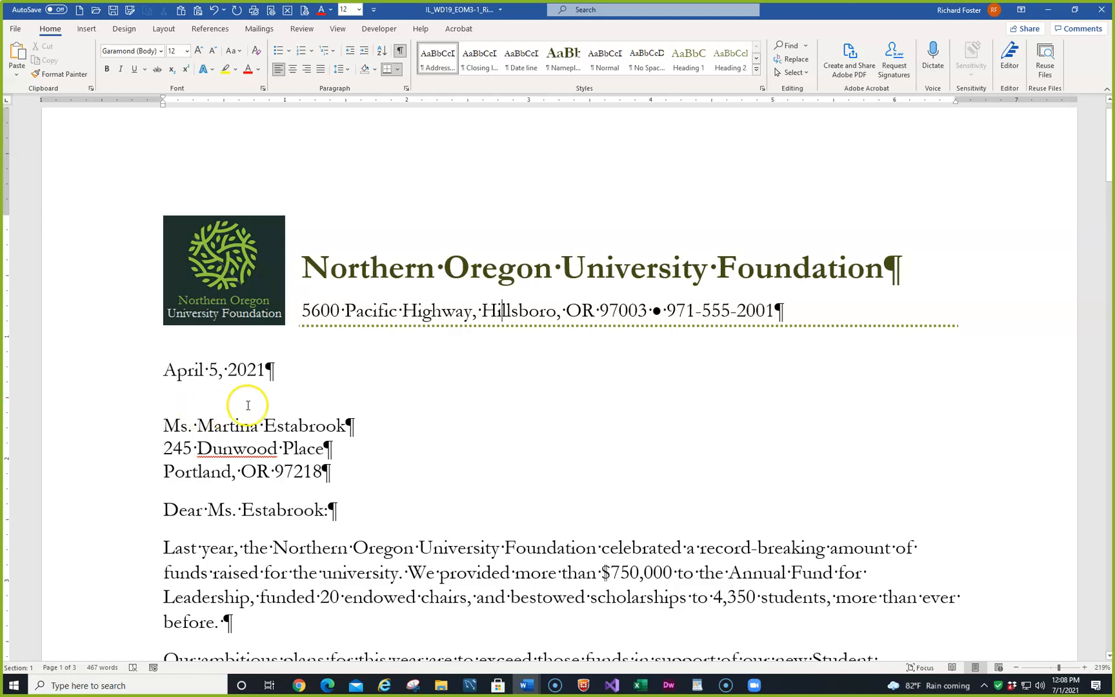
- Copy the formatting of "Make a gift, change a life." on page 2 to the words "The Northern Oregon University Foundation" two paragraphs below
scroll(369, 393, down, 10)
scroll(390, 394, down, 10)
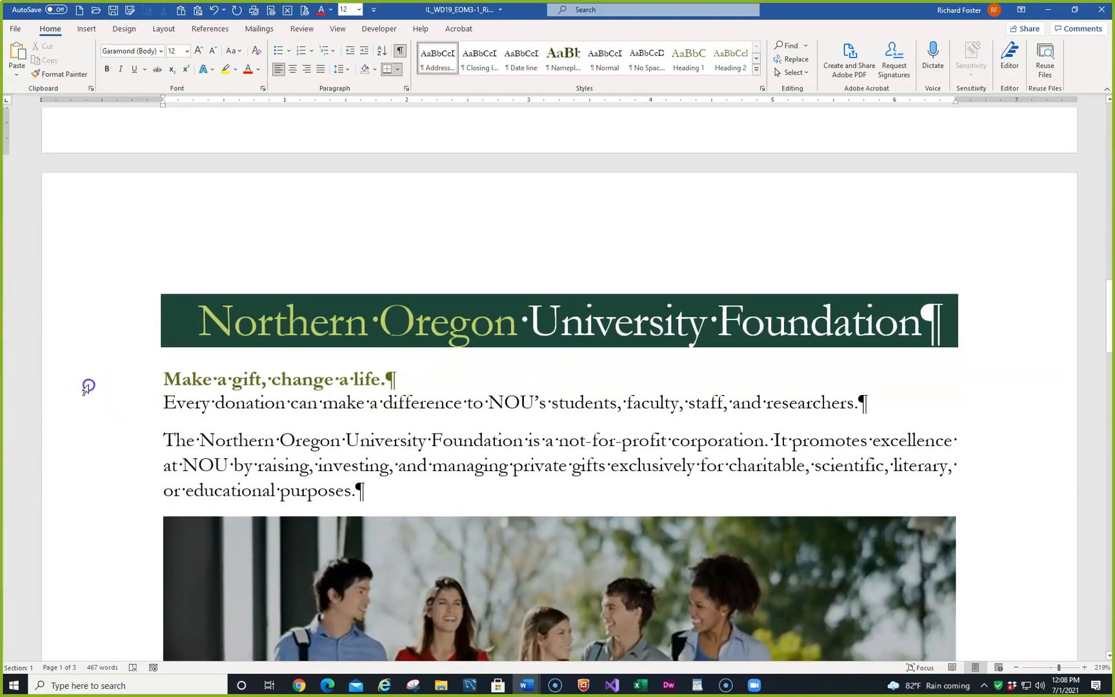
click(87, 386)
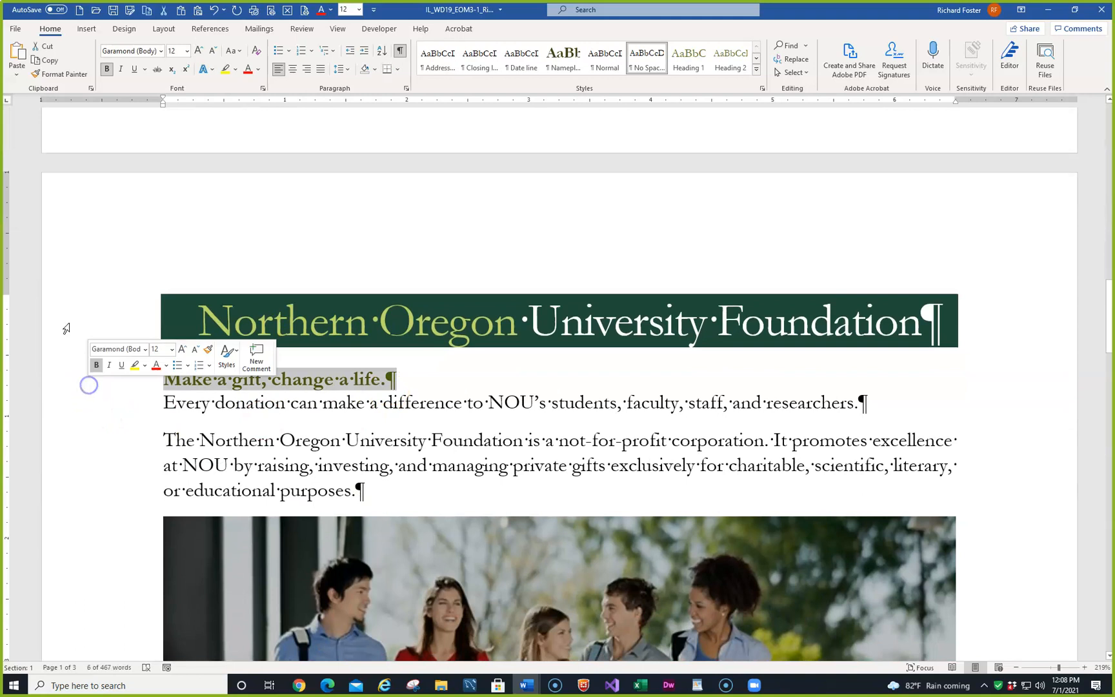
click(44, 74)
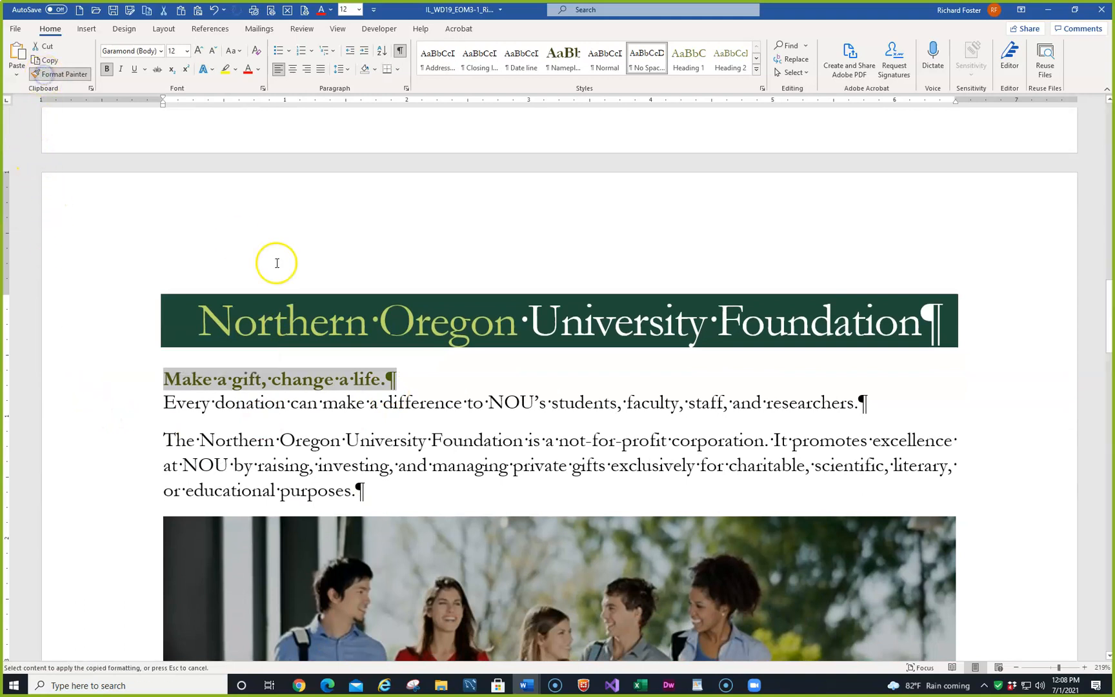
scroll(279, 273, down, 3)
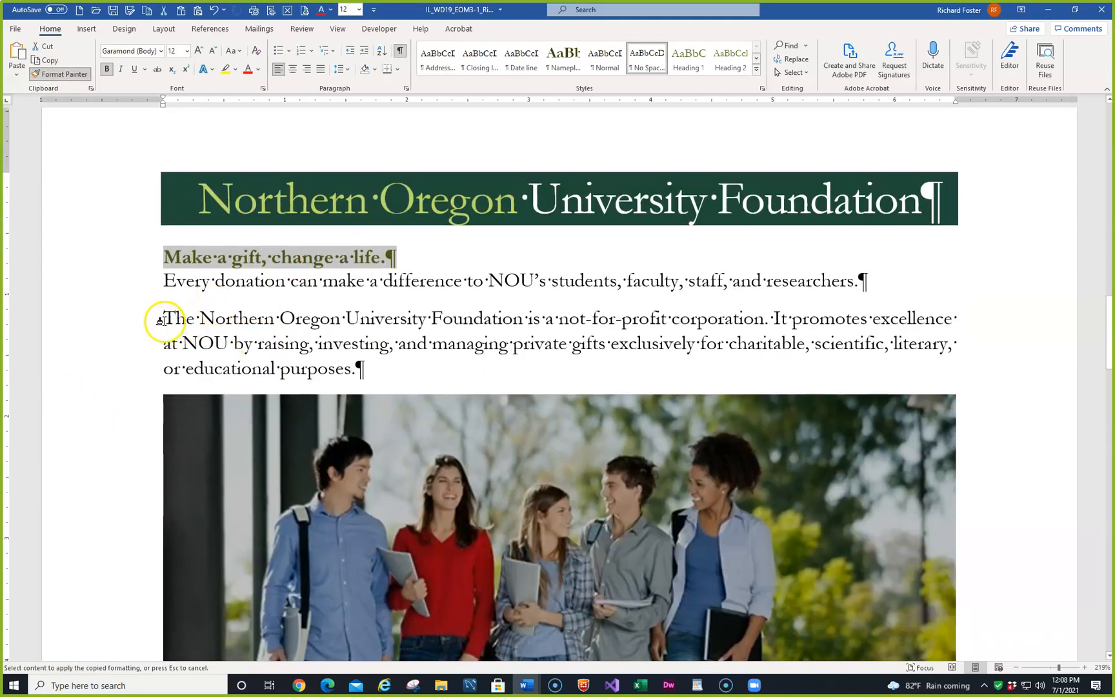
drag(163, 318, 455, 323)
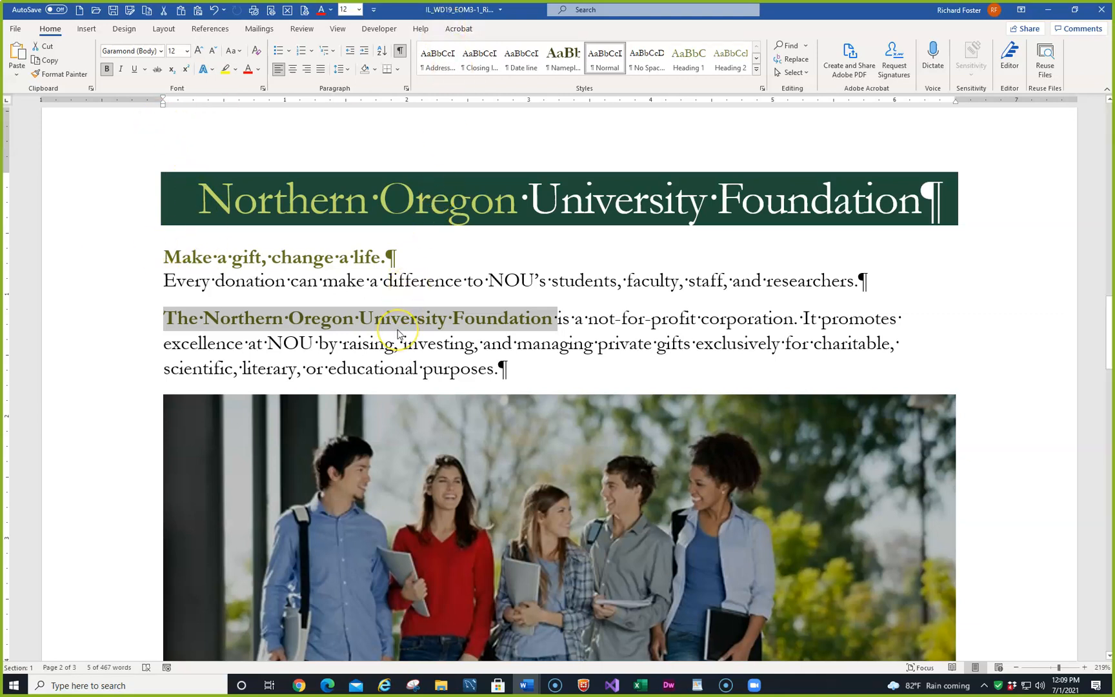
- Correct the photo of the students to Brightness: +20% Contrast: +20%
click(464, 489)
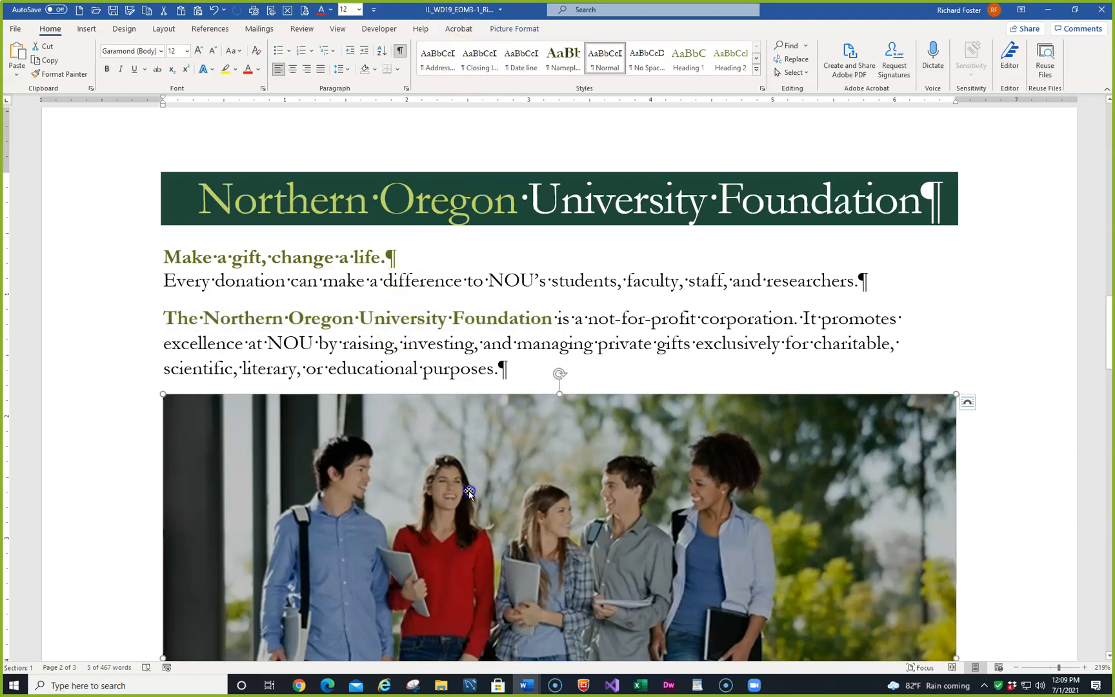
click(510, 29)
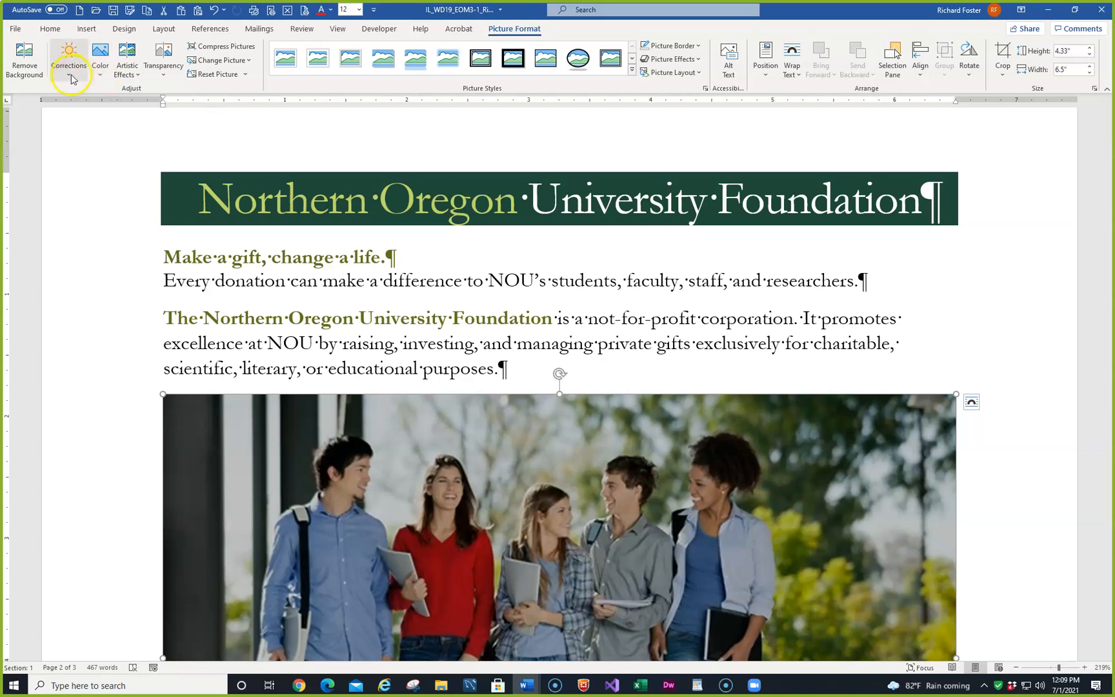
click(70, 73)
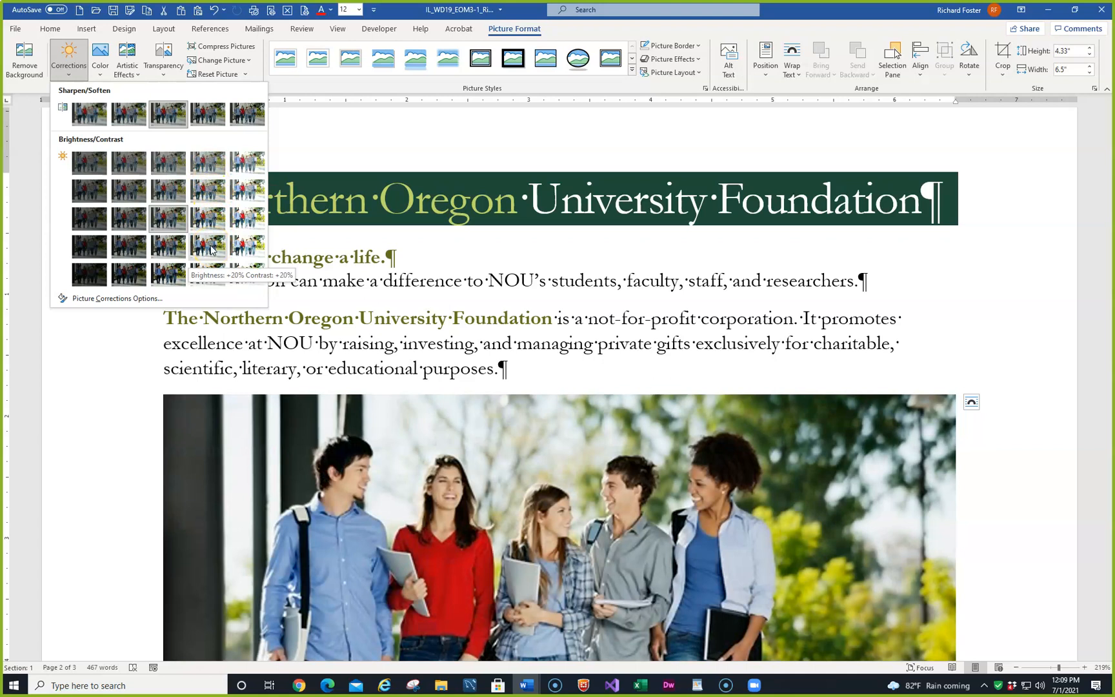
click(211, 250)
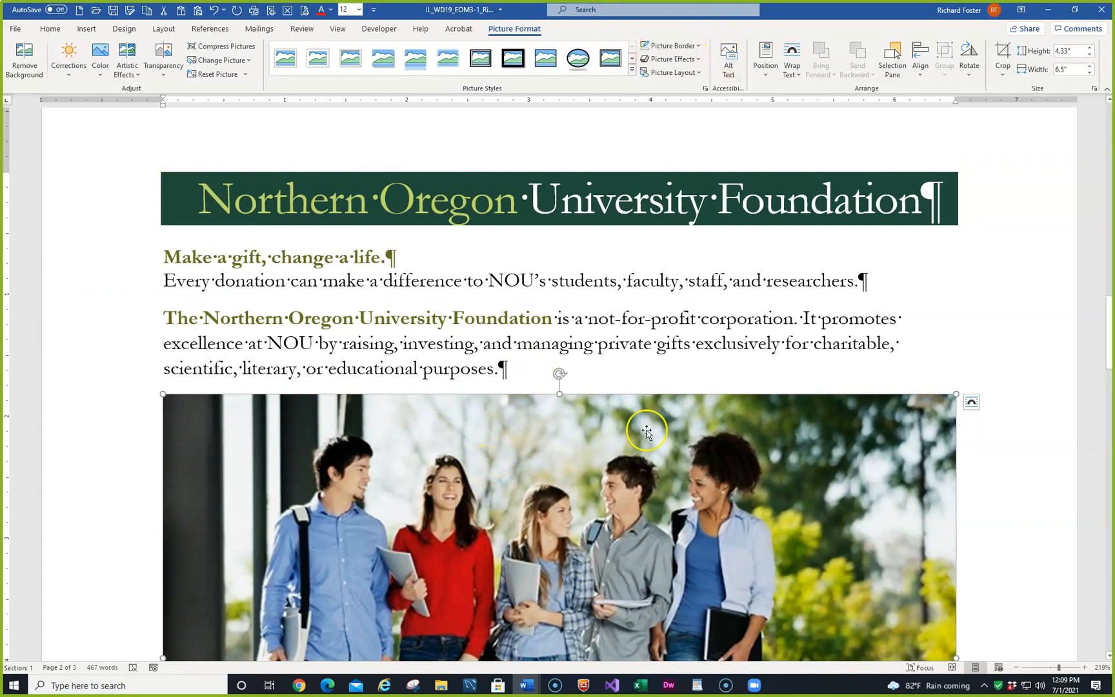
- Give the student photo the alt text "Group of five students walking on campus." and reopen the description once to check it
click(728, 59)
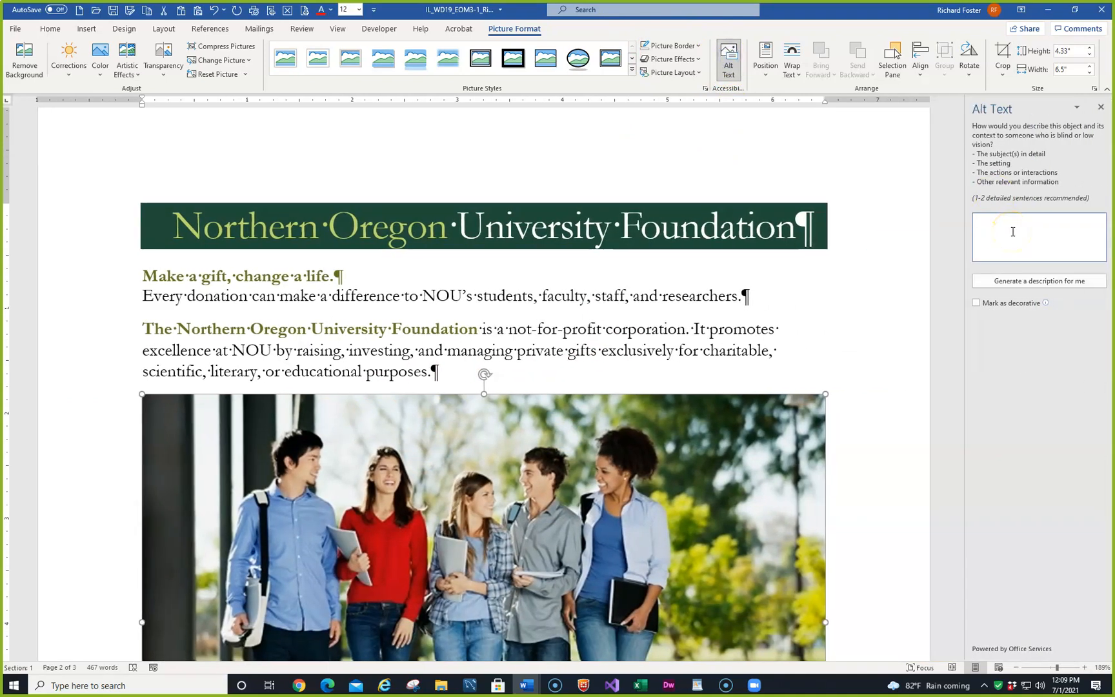
text(G)
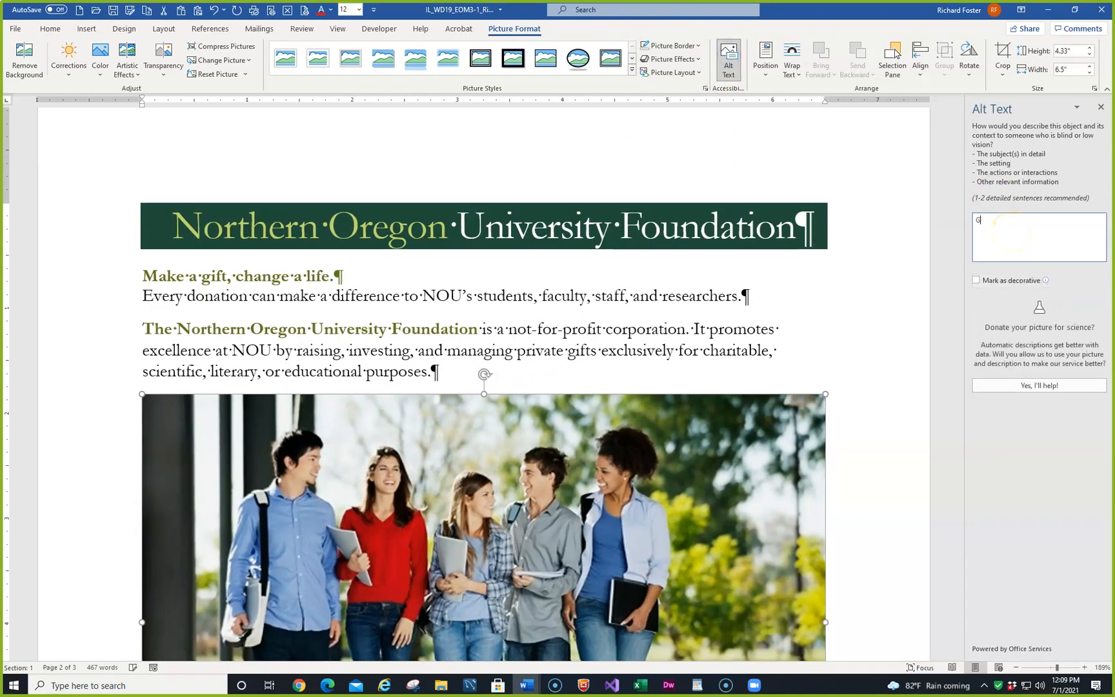
text(roup of five students wa)
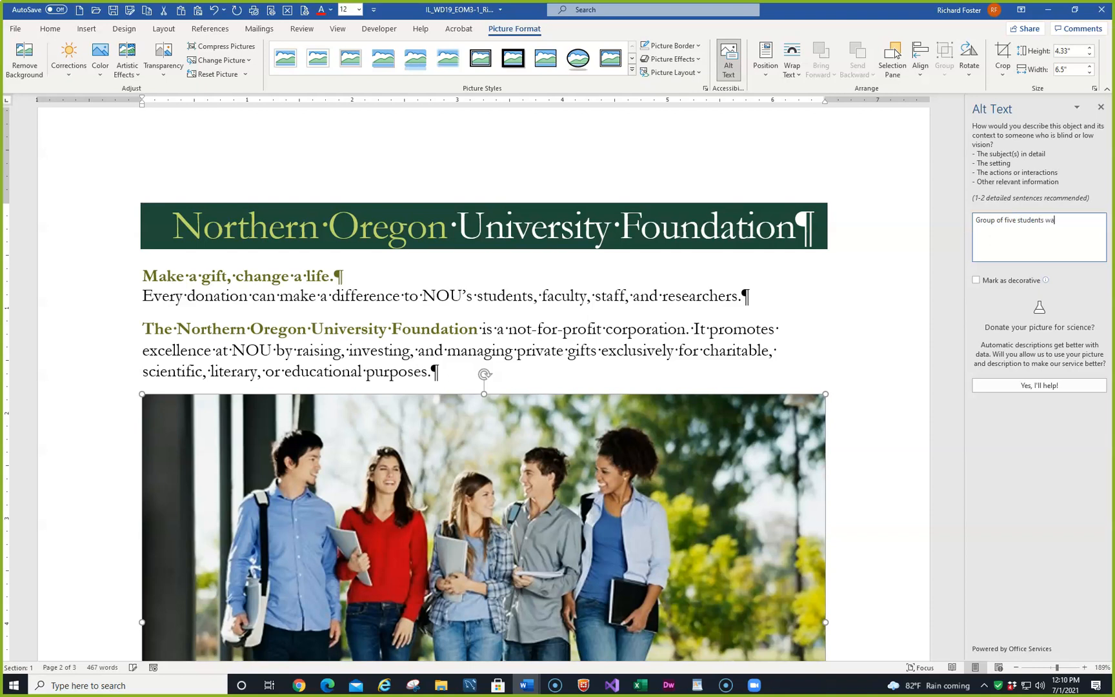
text(lking on campus.)
click(1102, 108)
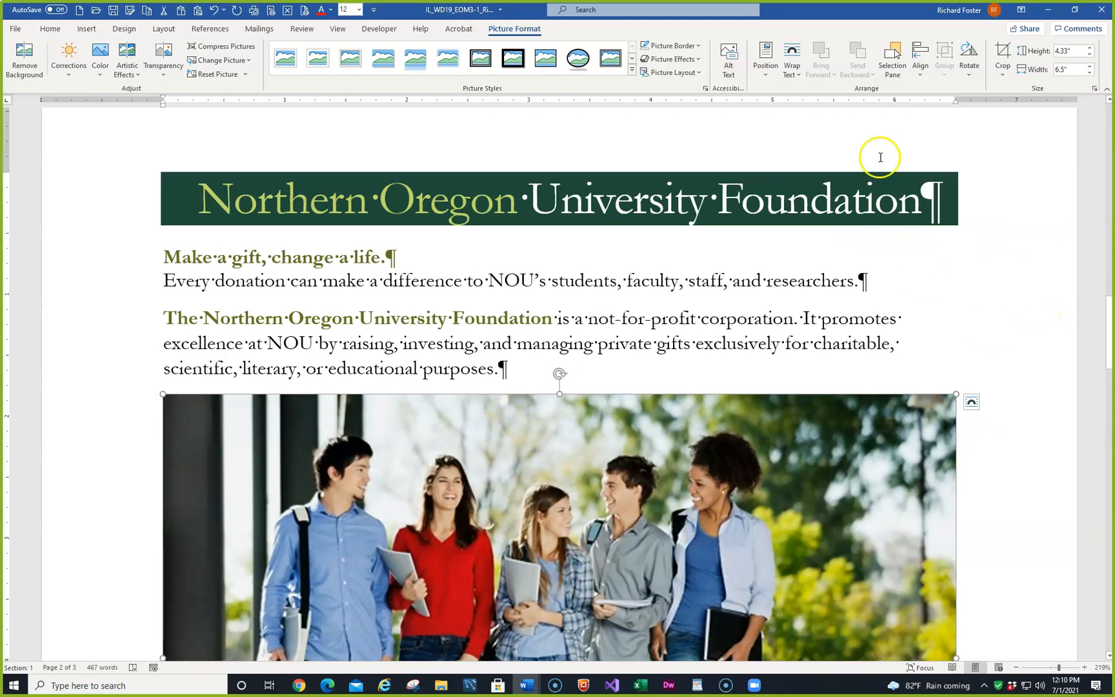
click(730, 56)
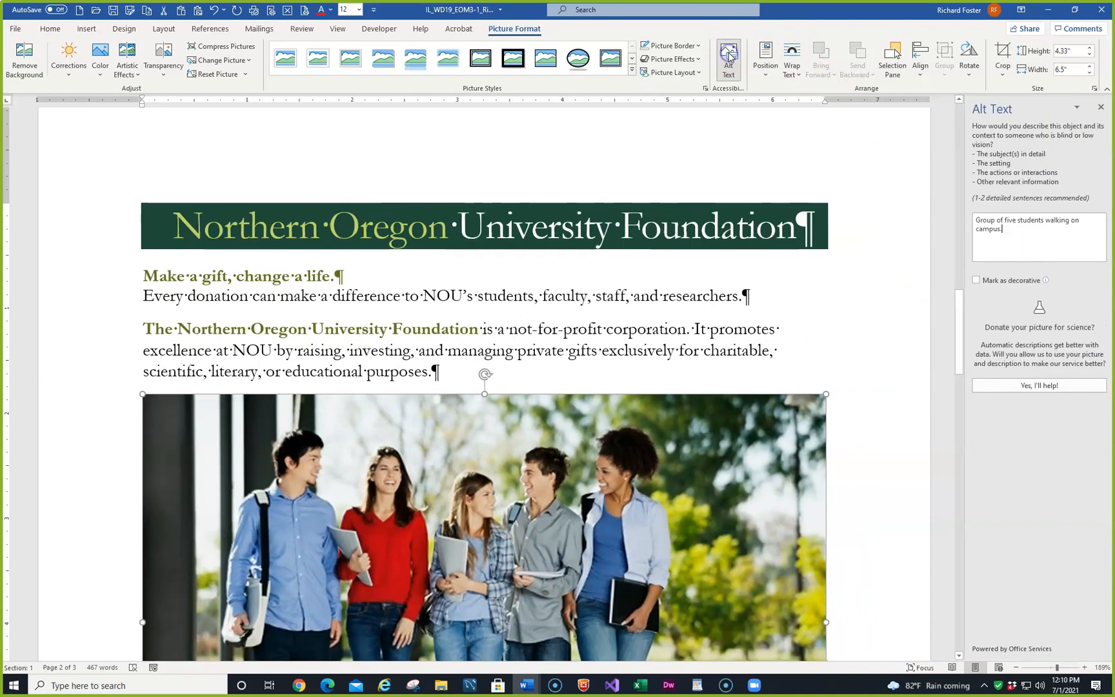
click(1101, 107)
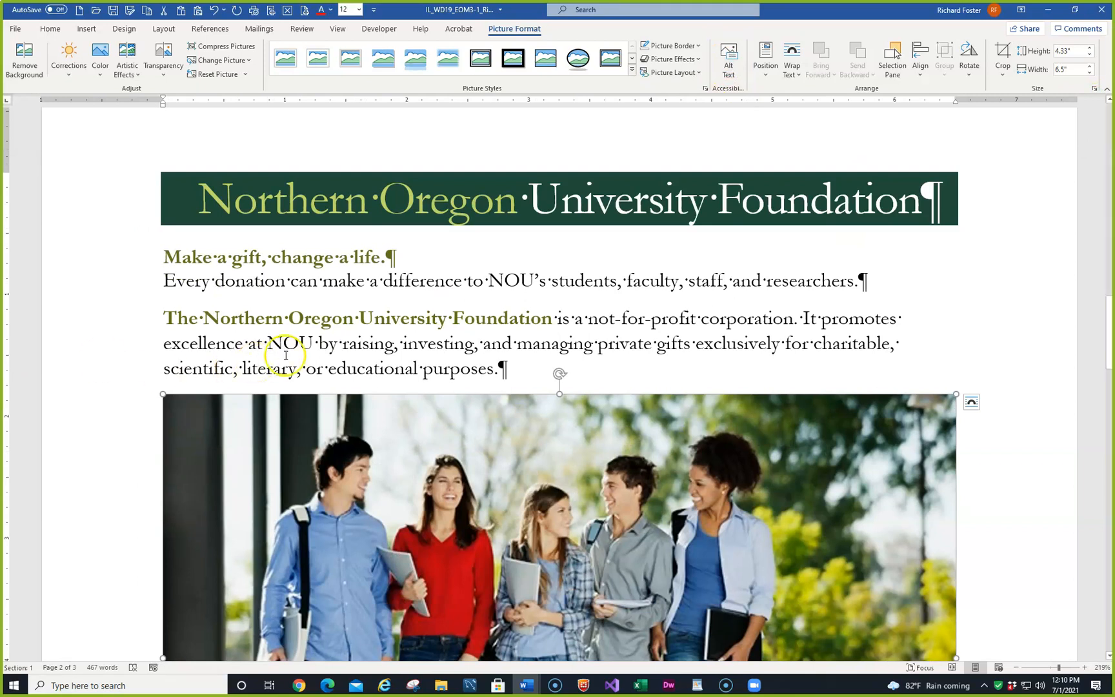
- Clear all formatting from the paragraph directly below the "Giving Opportunities" heading
scroll(205, 245, down, 8)
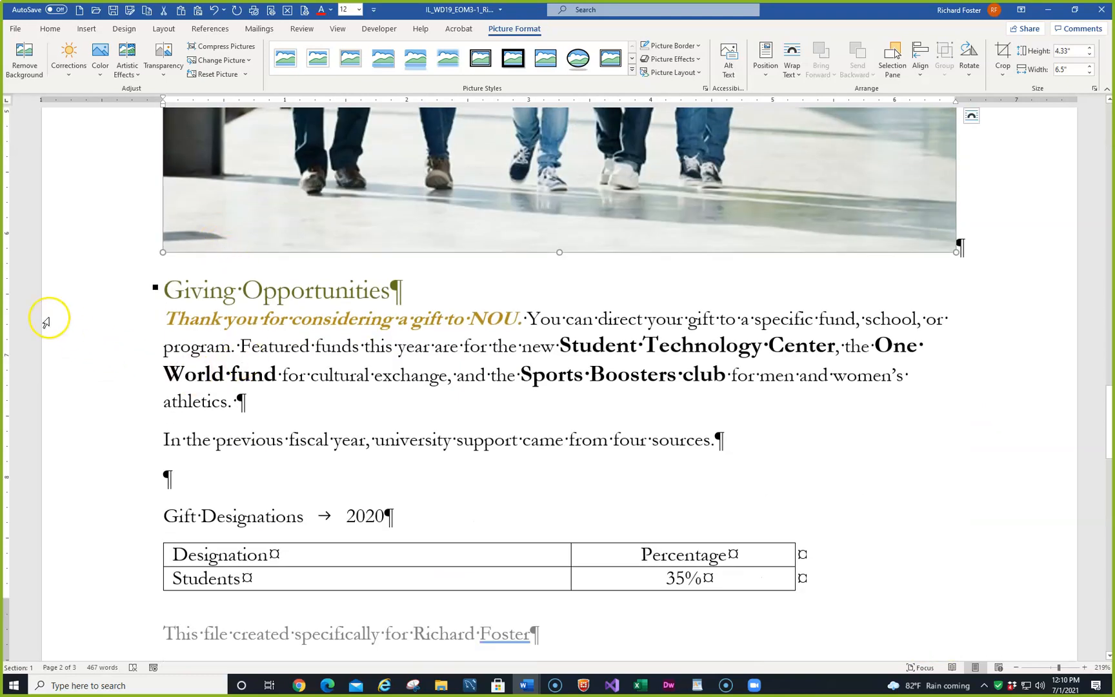
drag(45, 323, 70, 401)
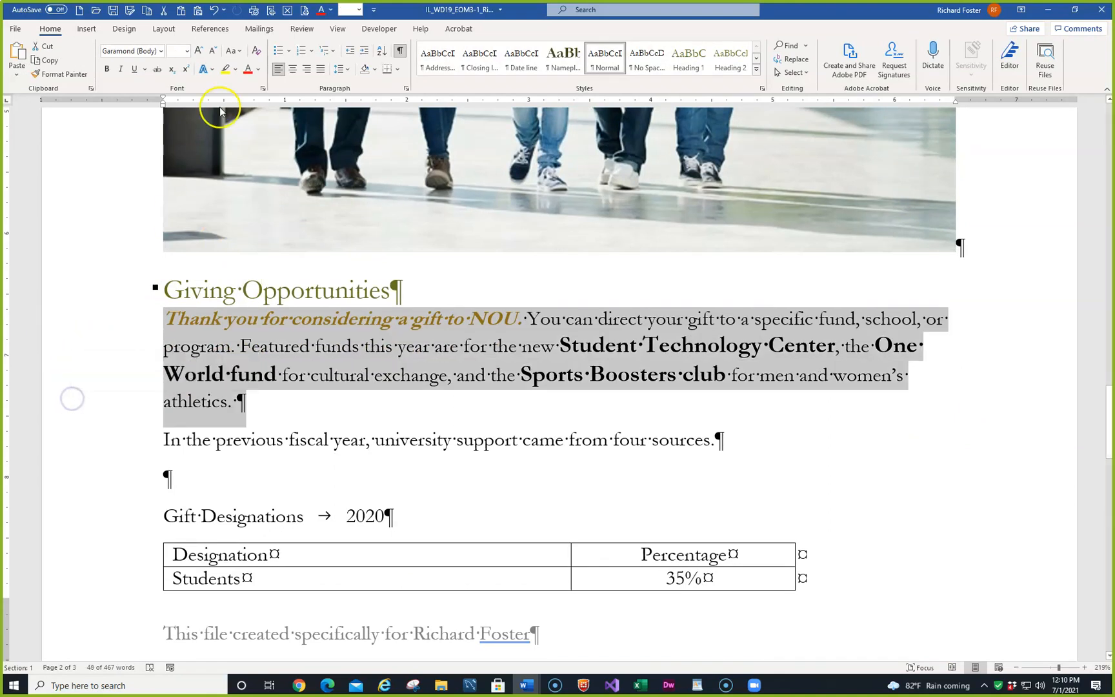
click(257, 53)
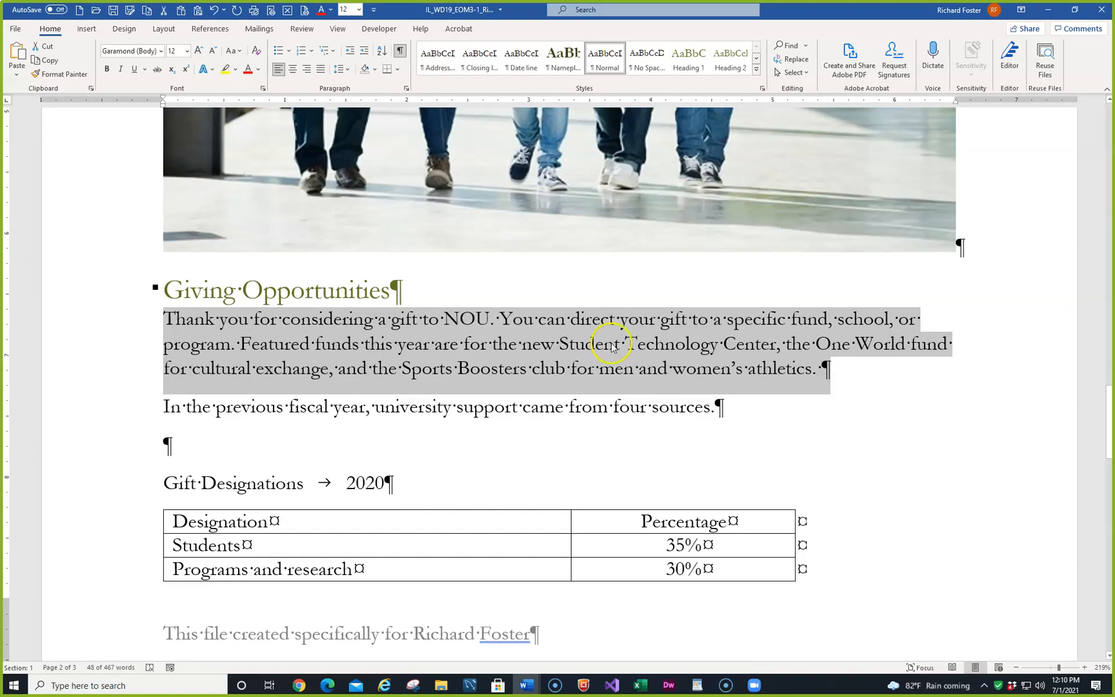
- Insert a Linear Venn SmartArt graphic from the Relationship category in the blank paragraph above "Gift Designations"
click(189, 455)
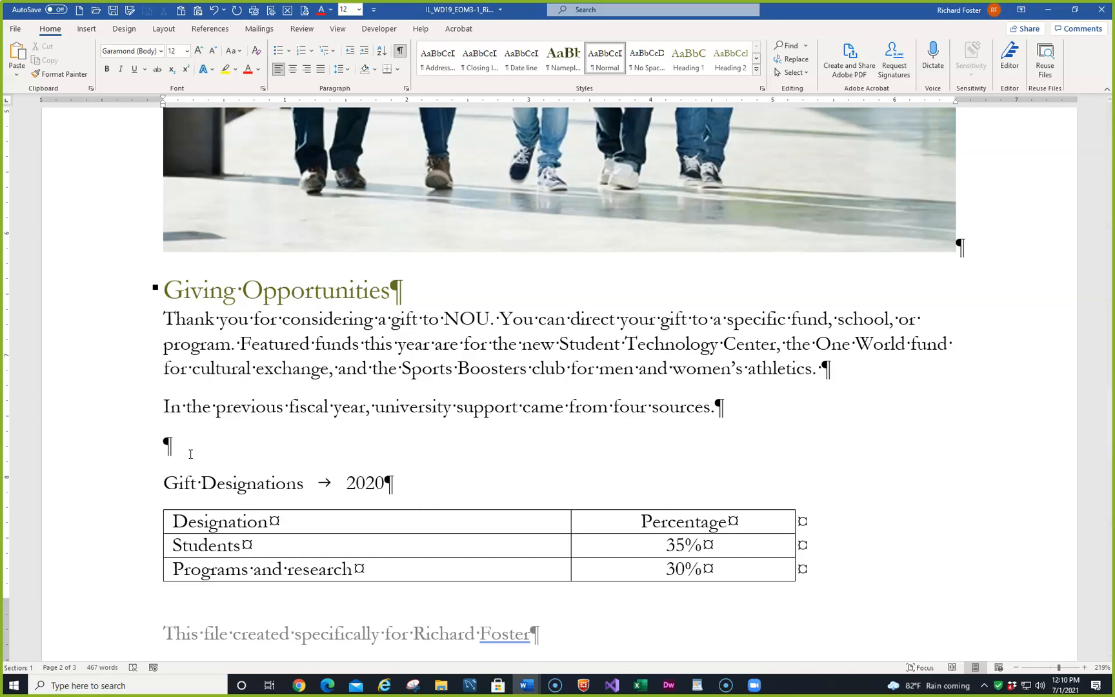
click(88, 32)
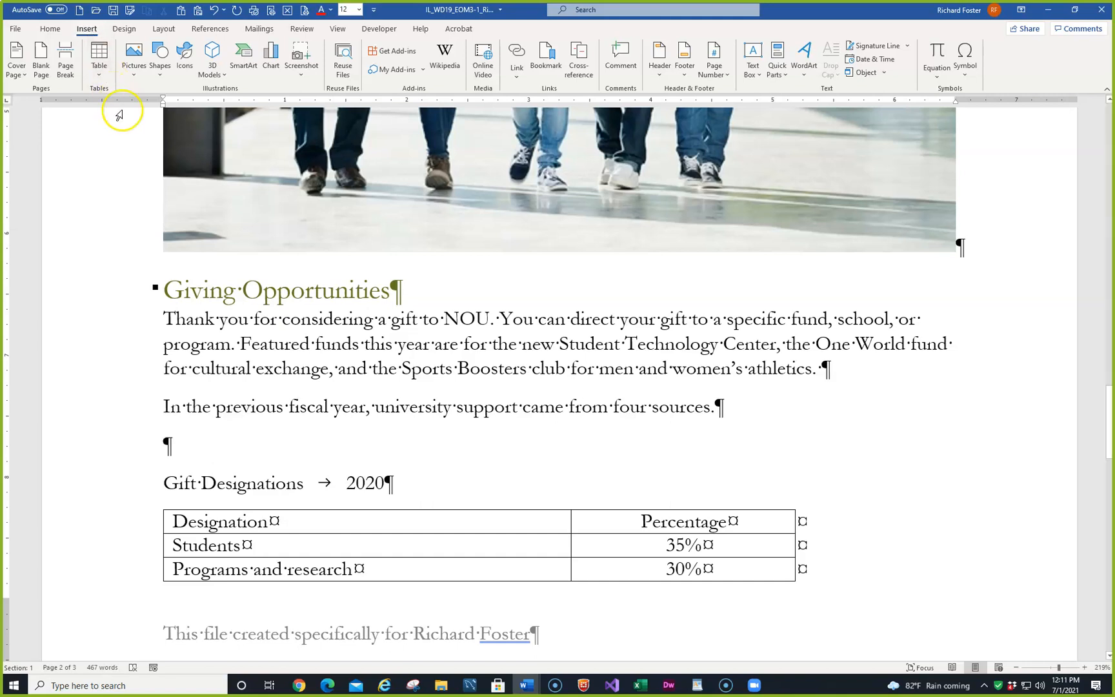
click(251, 63)
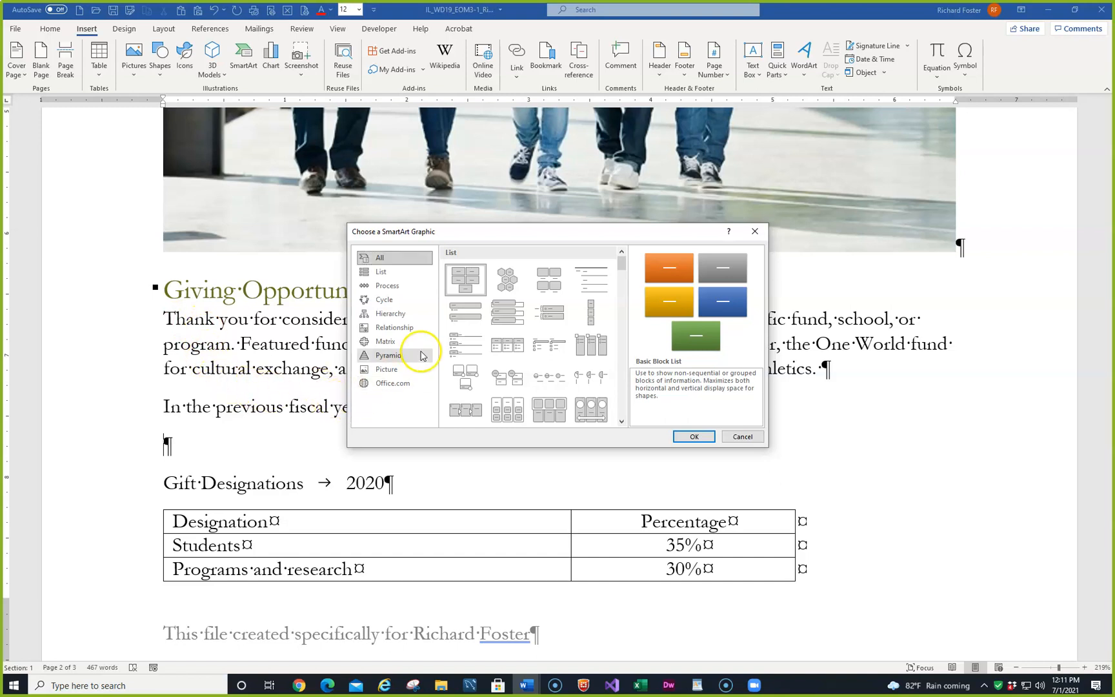
click(408, 328)
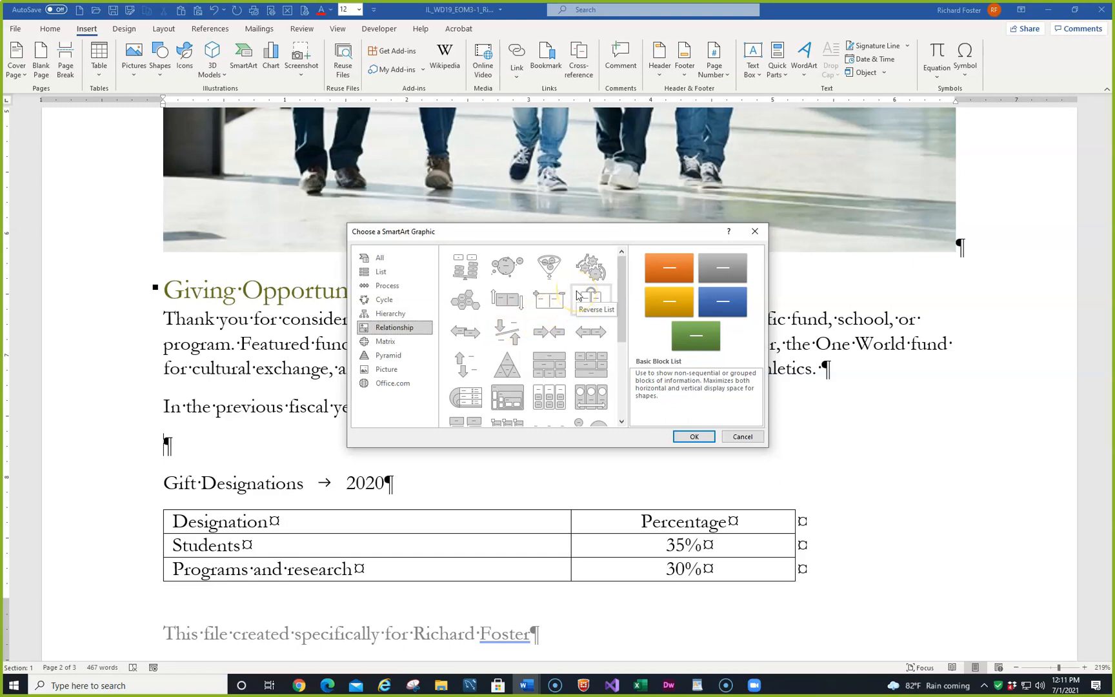
scroll(577, 295, down, 5)
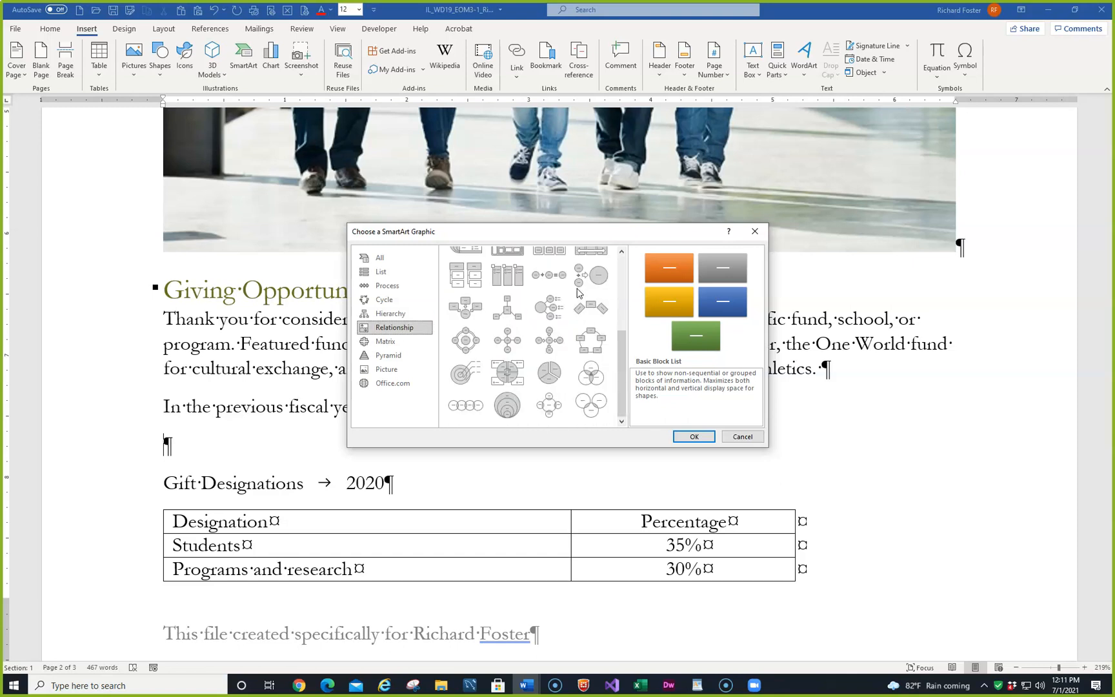
click(469, 410)
click(685, 437)
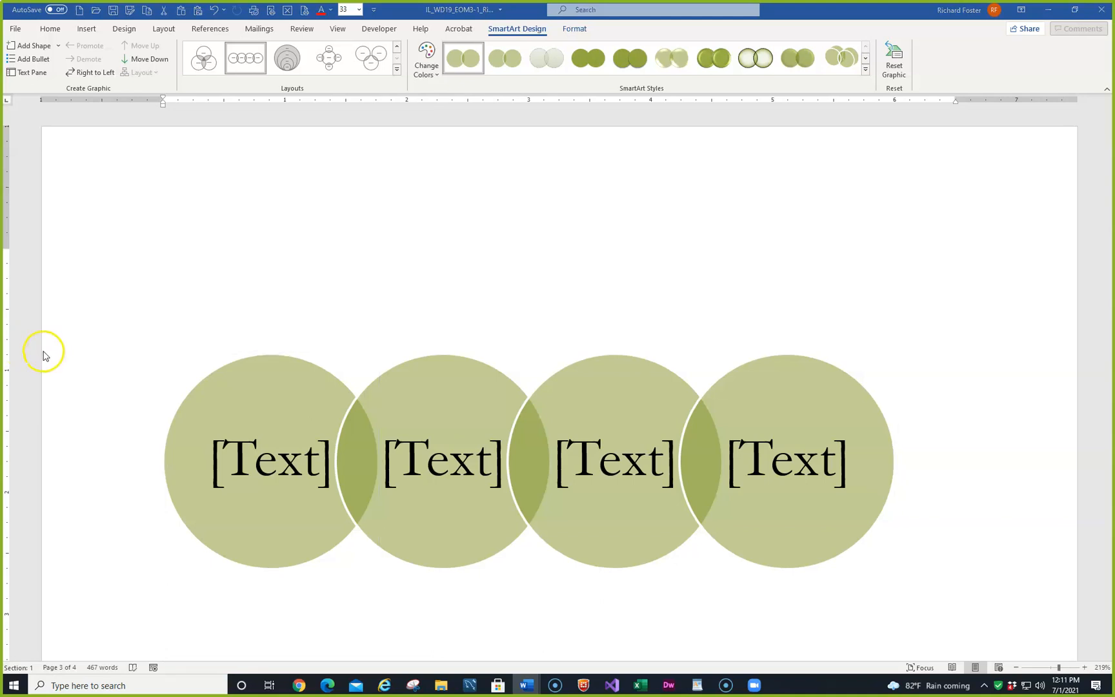
- Set the absolute width of the student photo to 5" with the aspect ratio locked
scroll(88, 326, up, 10)
scroll(97, 332, up, 5)
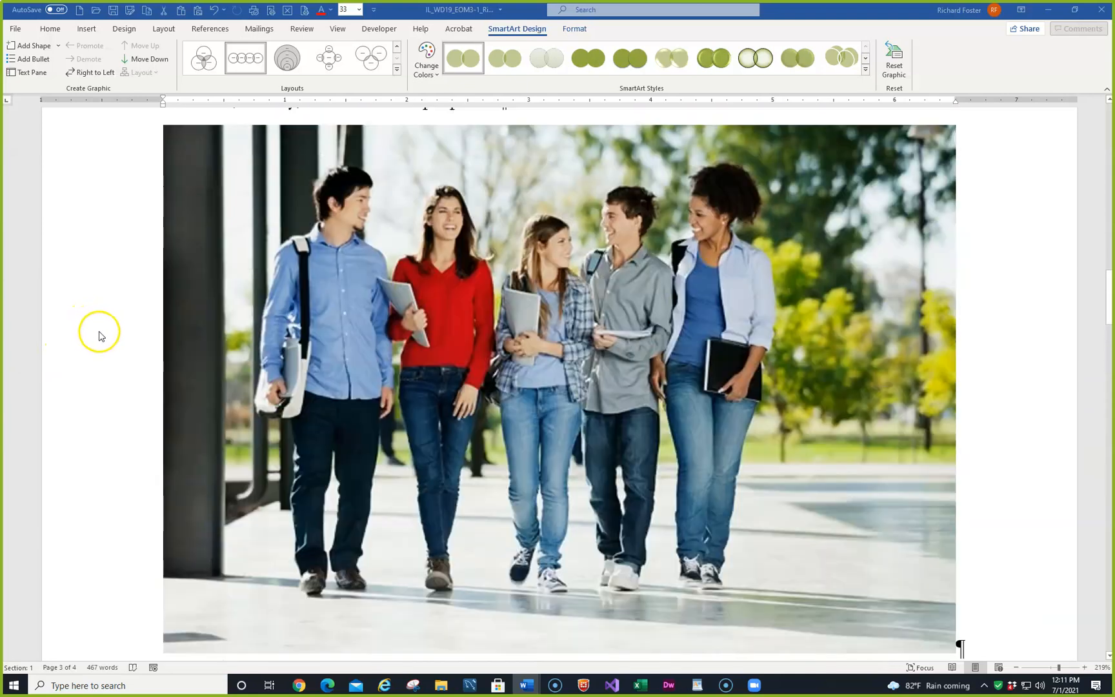
click(288, 333)
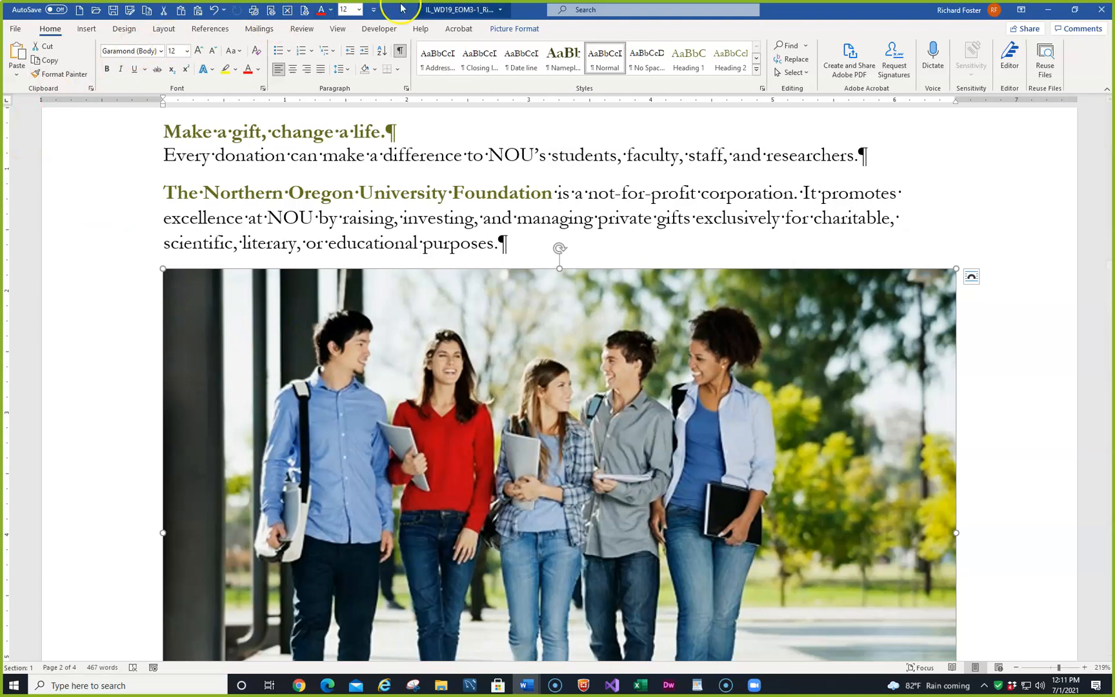
click(513, 28)
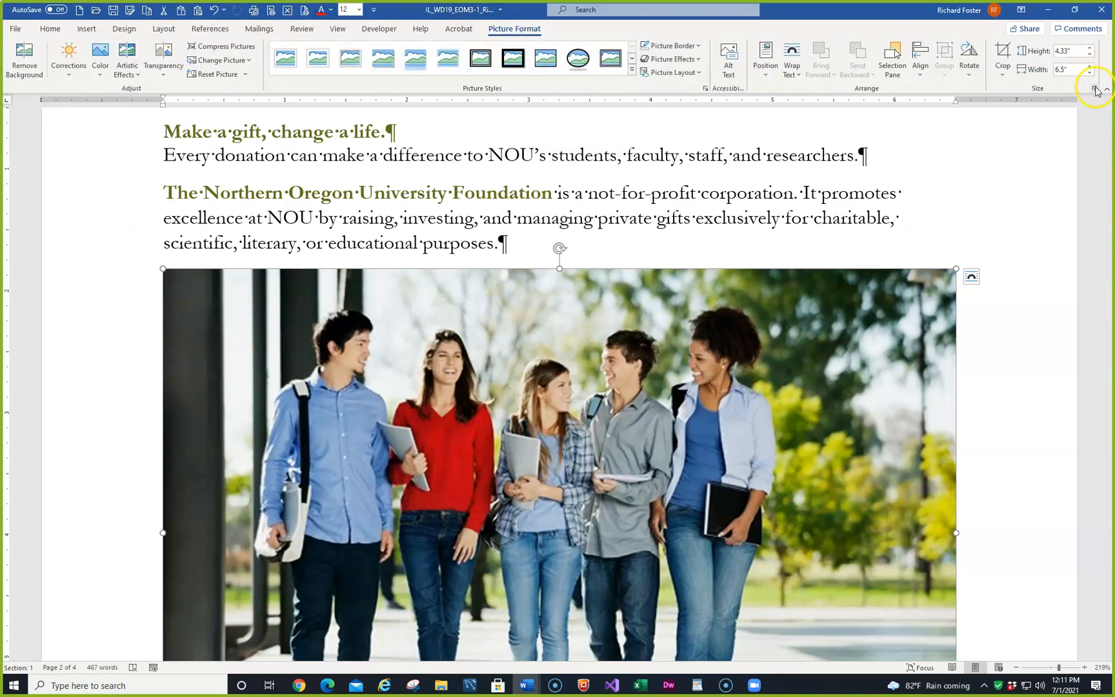
click(1095, 87)
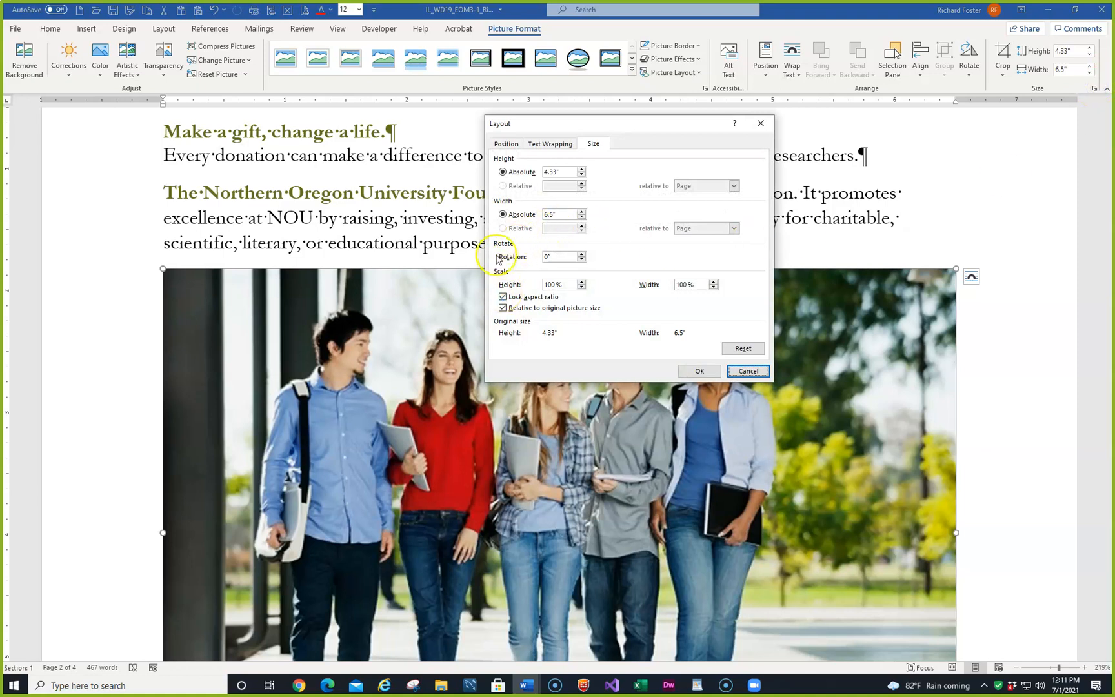
click(531, 215)
text(5)
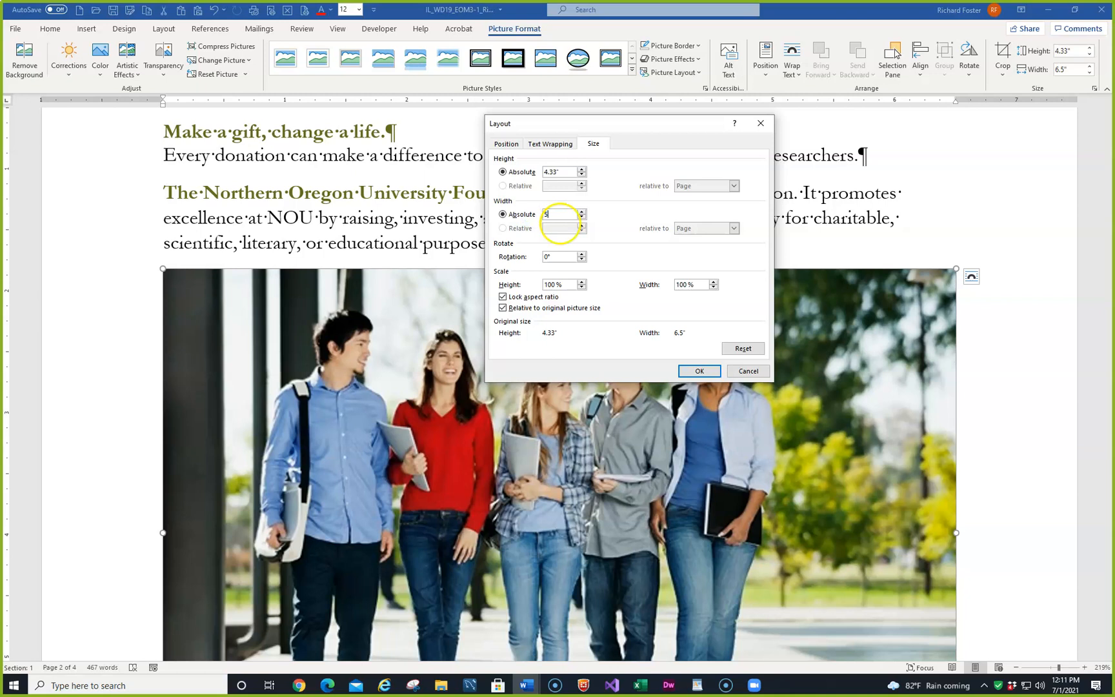
key(Return)
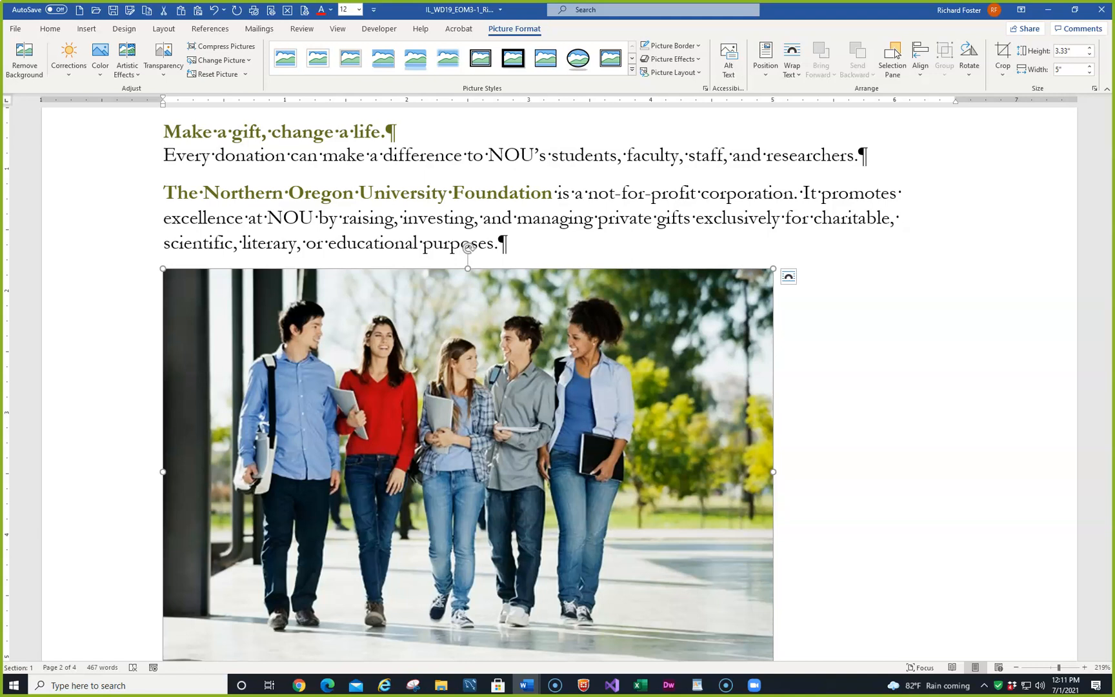
- Label the first two circles of the Venn graphic "Businesses" and "Alumni"
scroll(300, 477, down, 15)
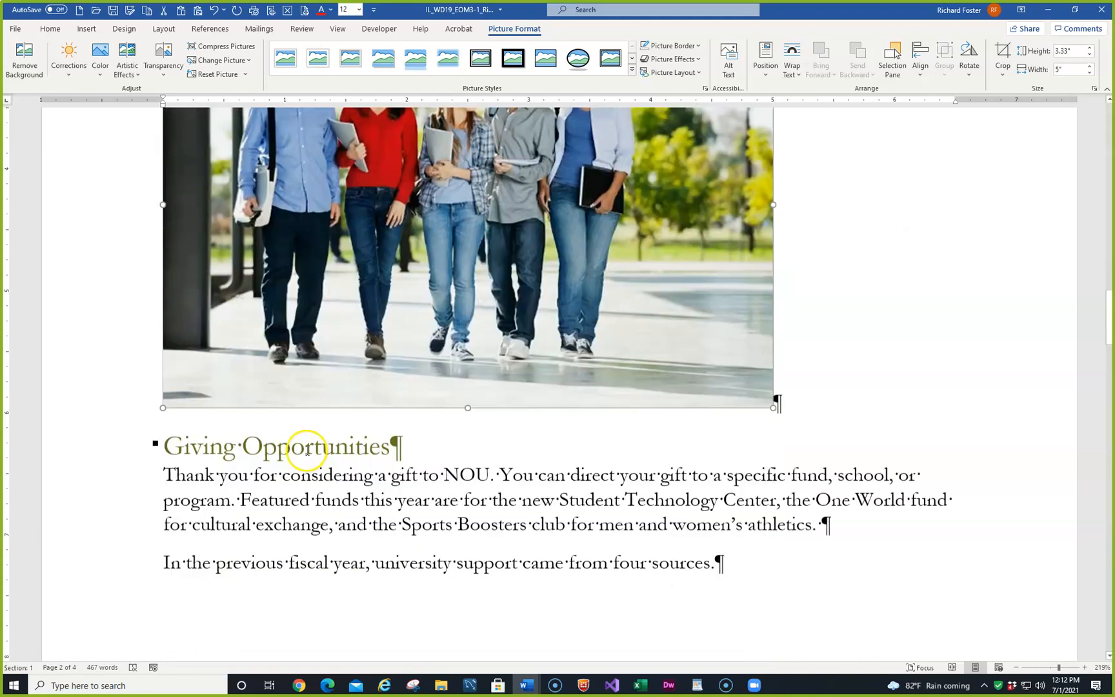
scroll(311, 463, down, 3)
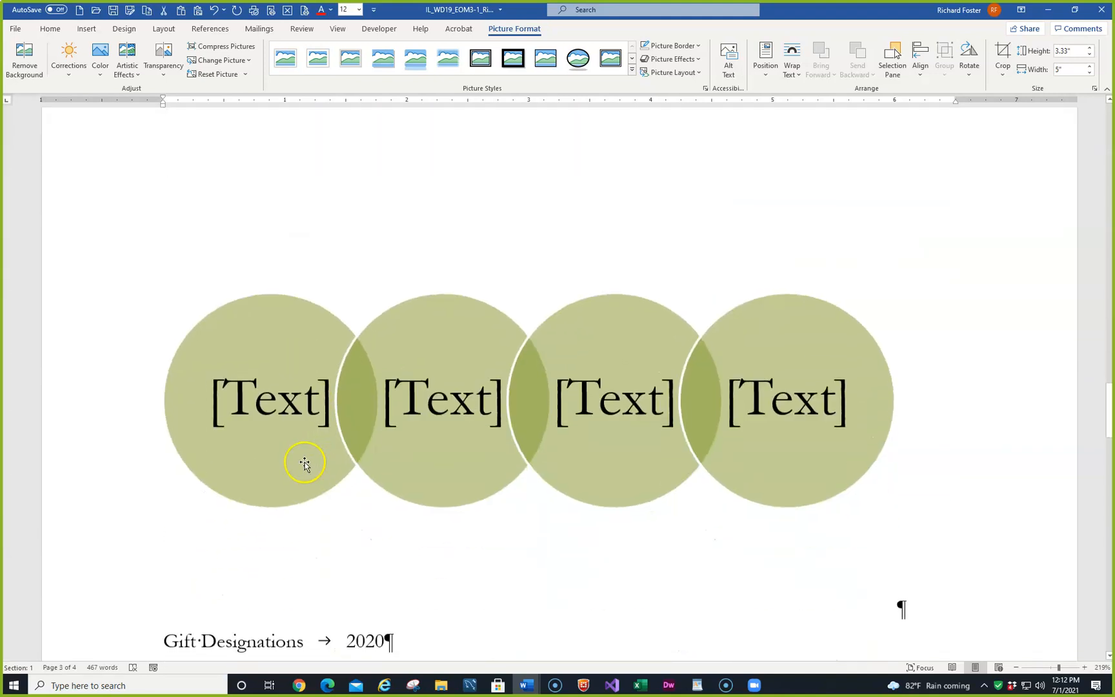
click(284, 400)
text(Bus)
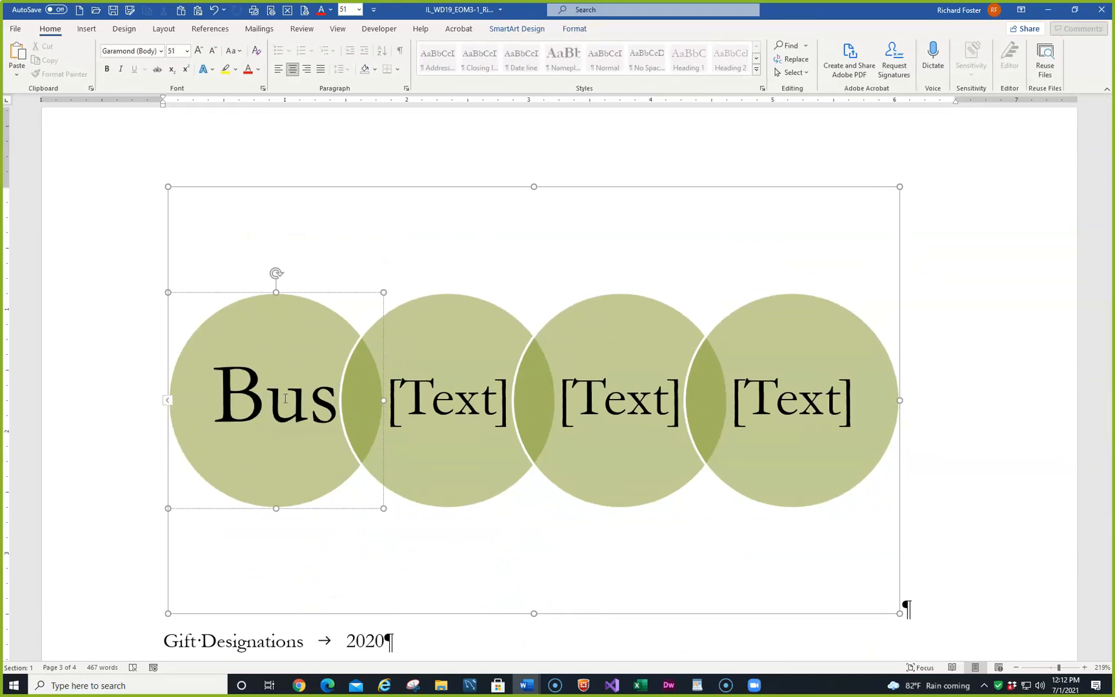
text(inesses)
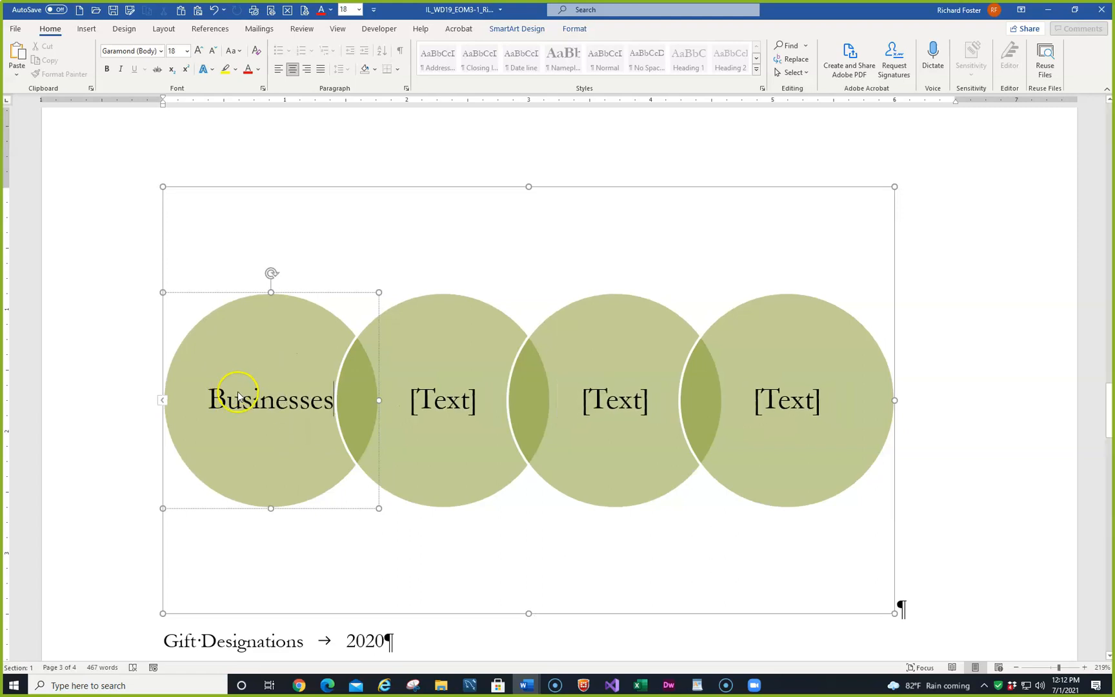
click(438, 402)
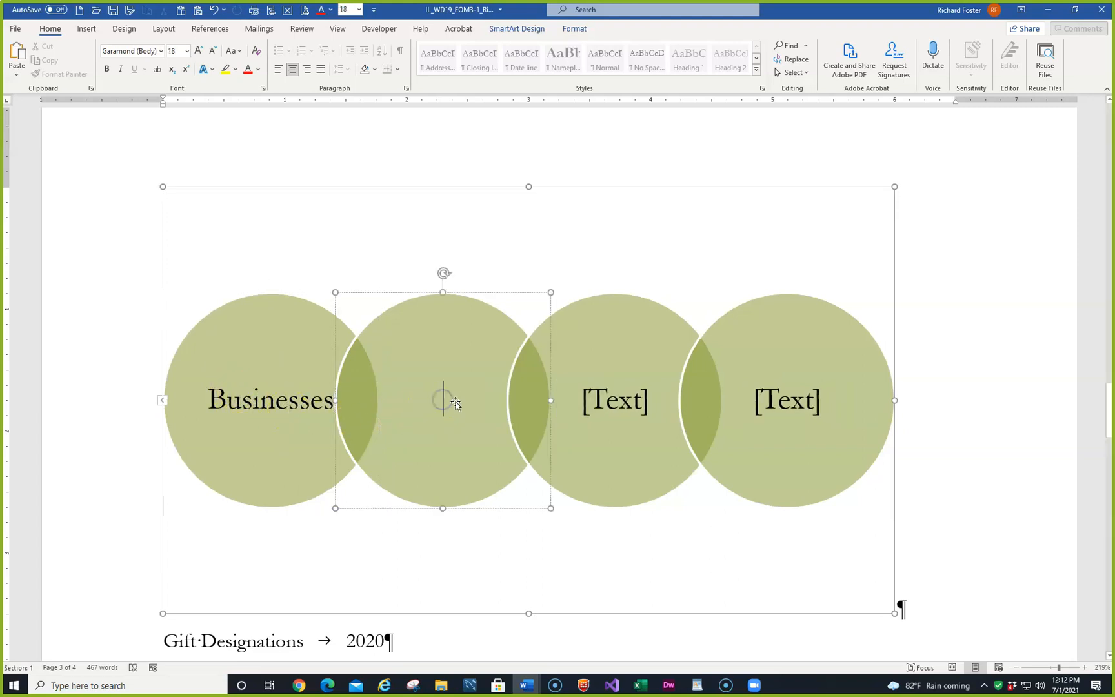
text(Alumni)
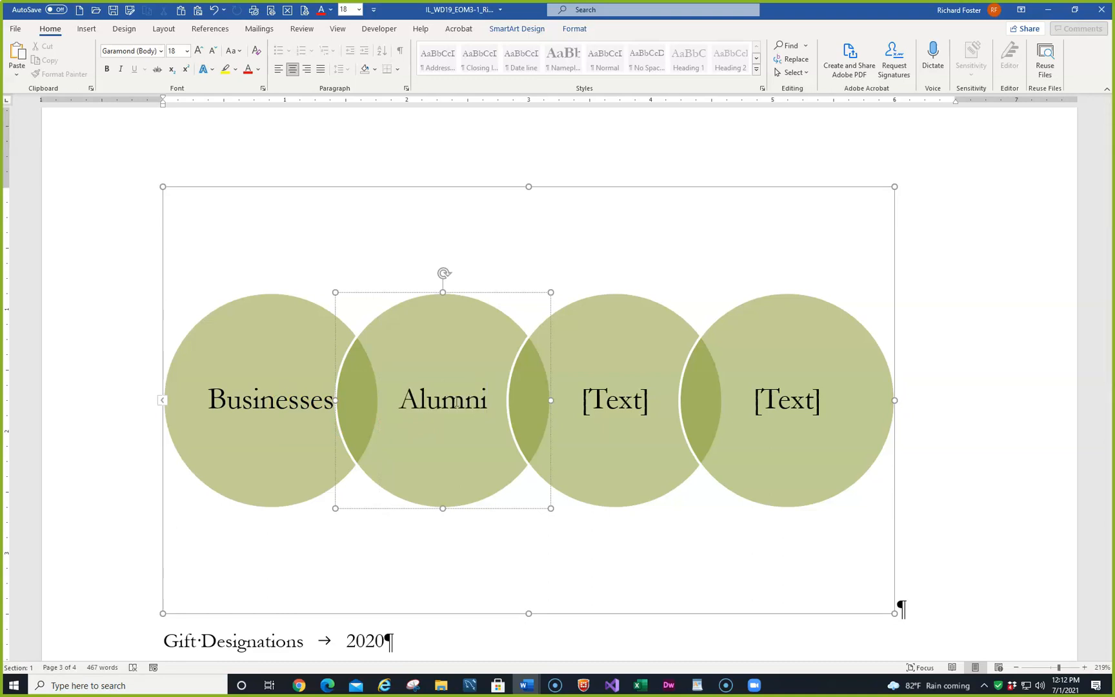
- Label the third and fourth circles of the Venn graphic "Friends" and "Foundations"
click(605, 403)
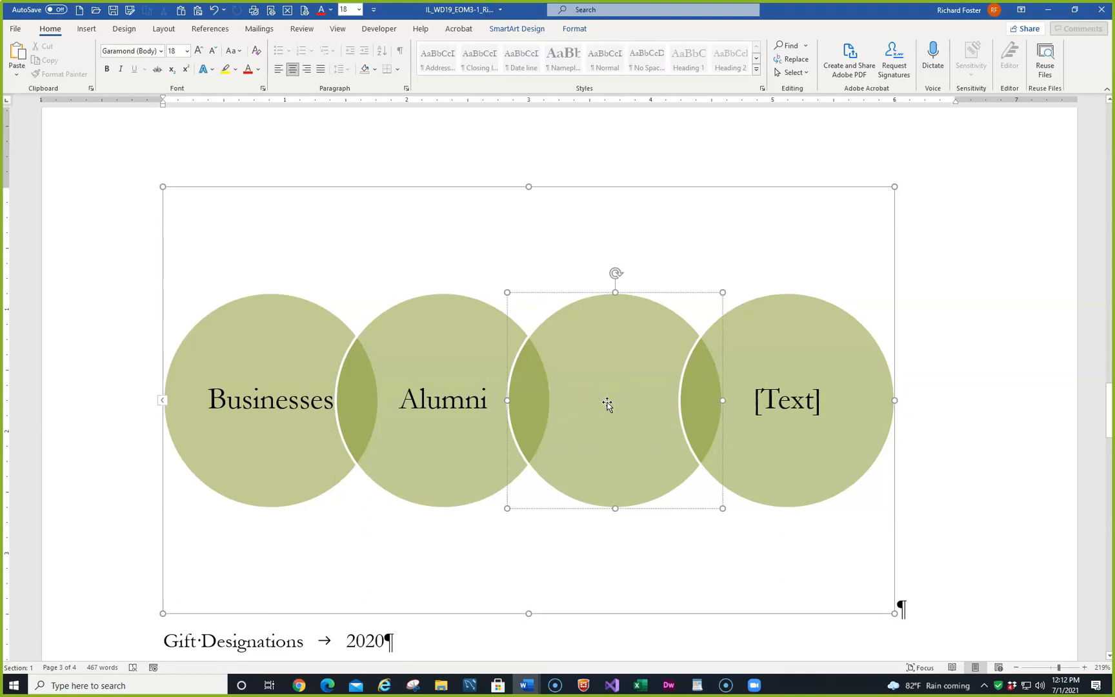
text(F)
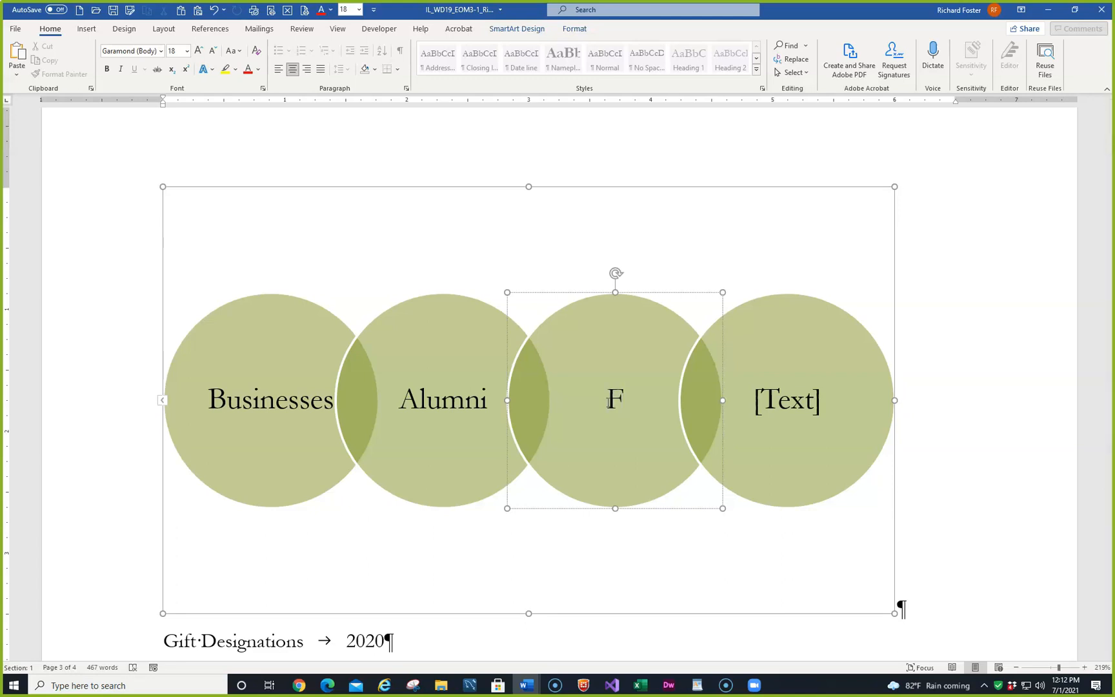
text(riends)
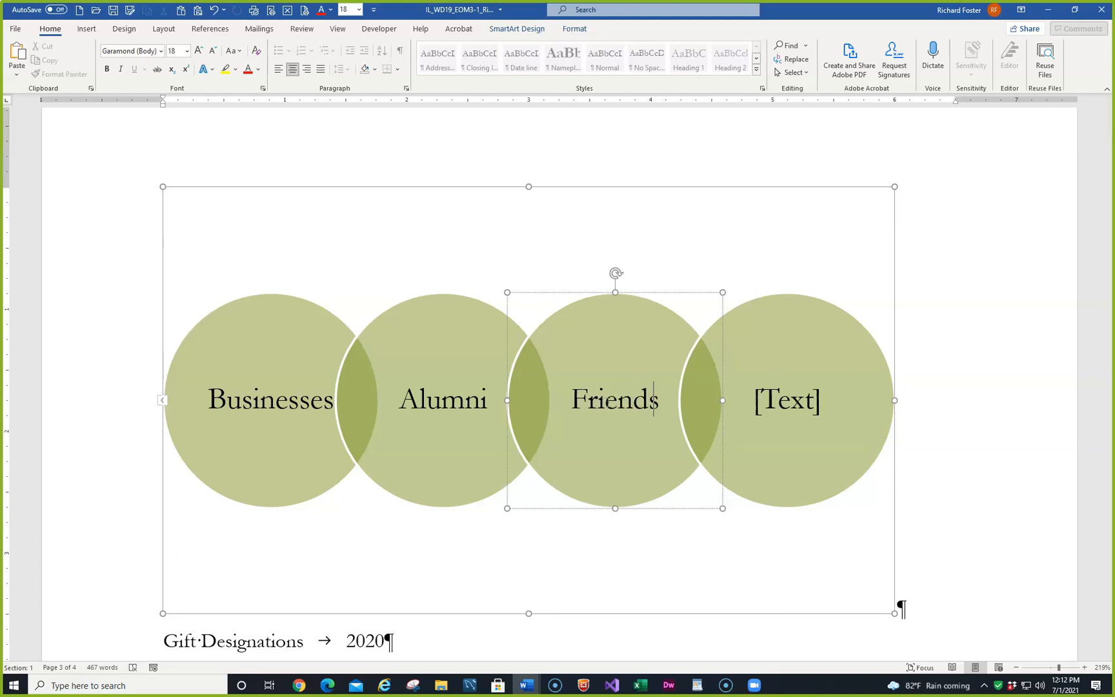
click(789, 397)
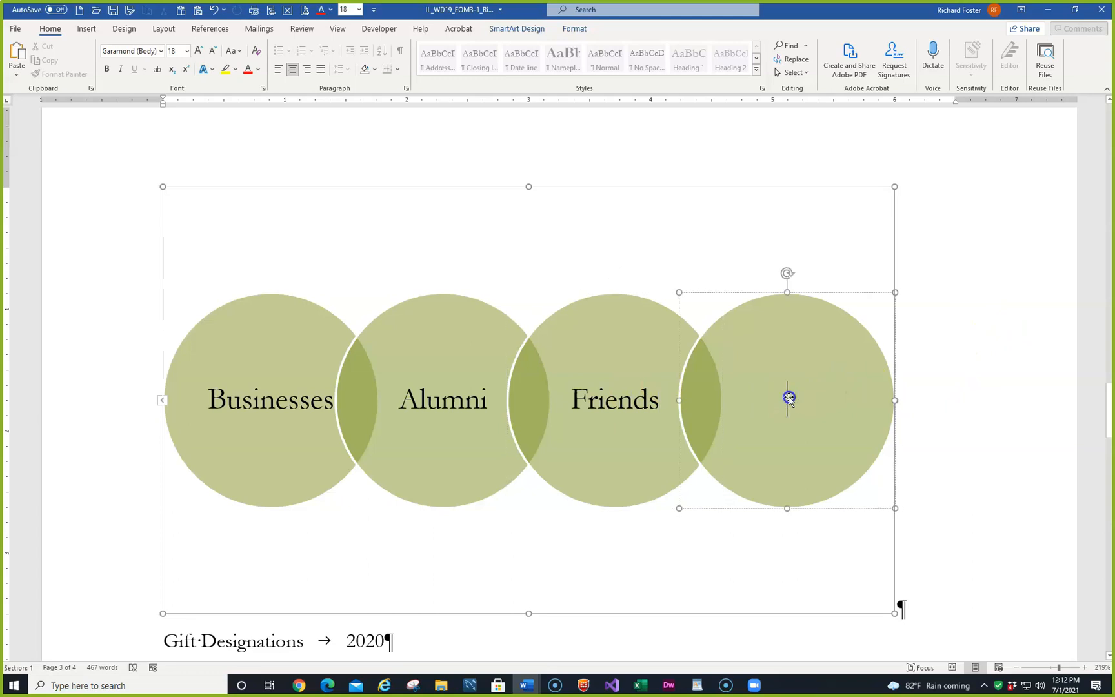
text(Fo)
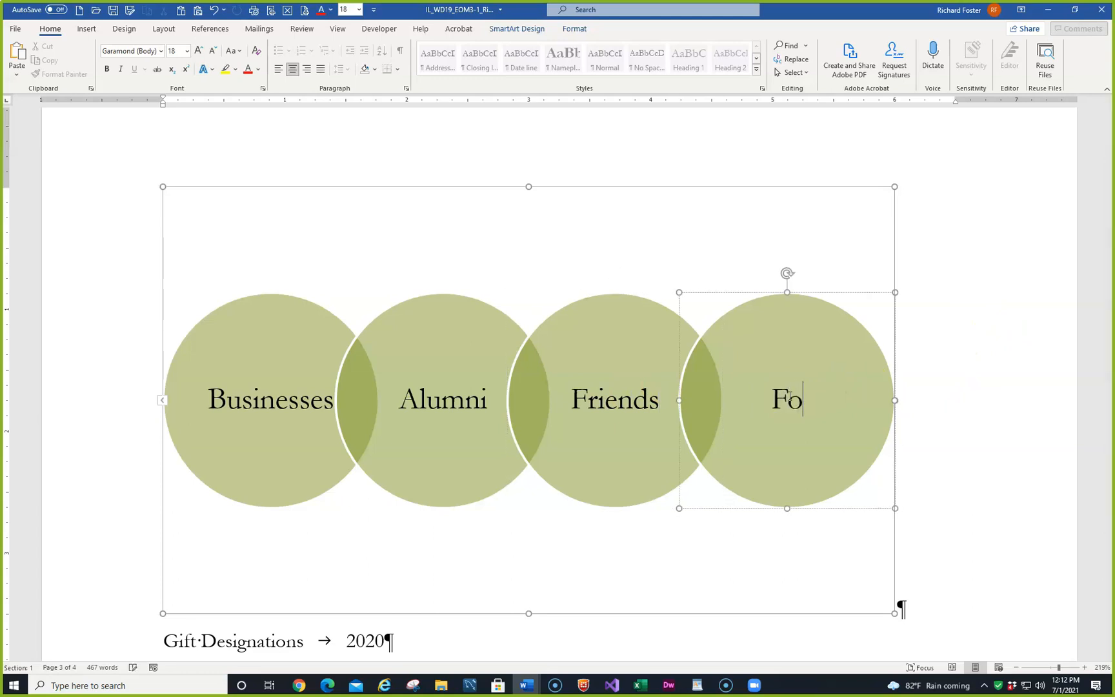
text(undations)
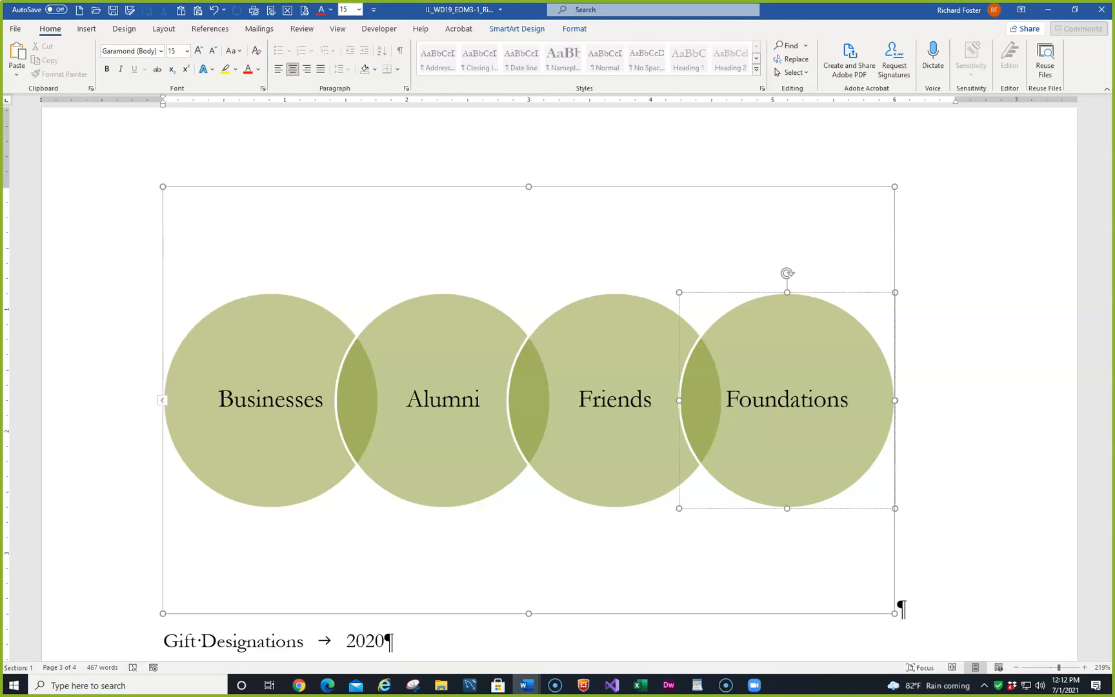
click(529, 29)
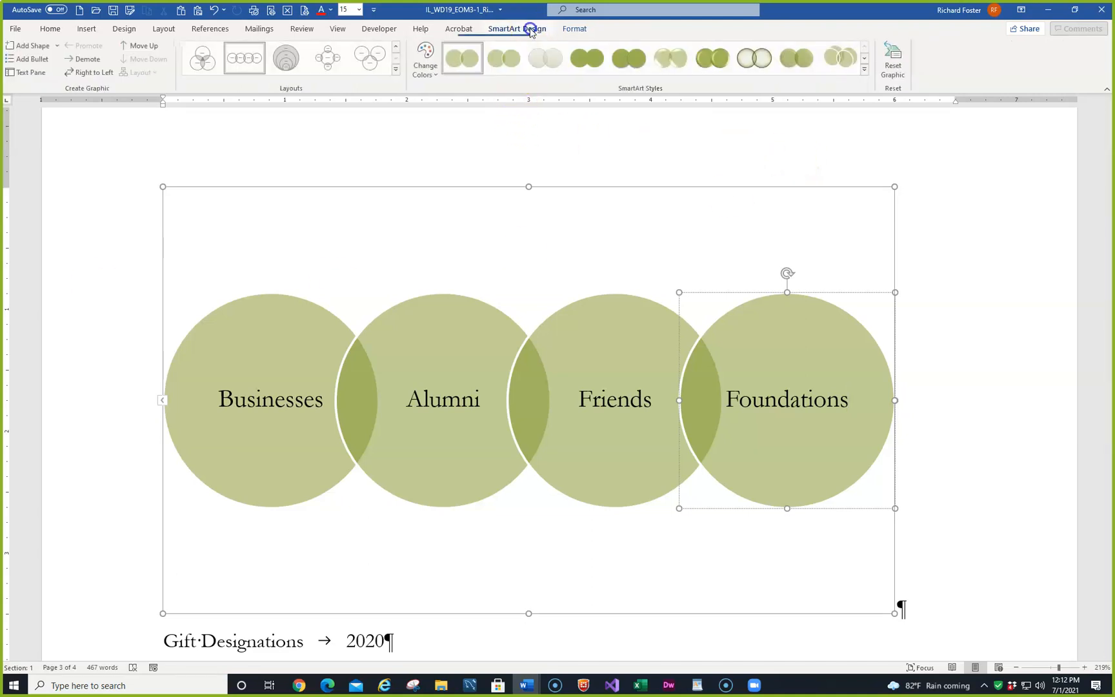
click(573, 29)
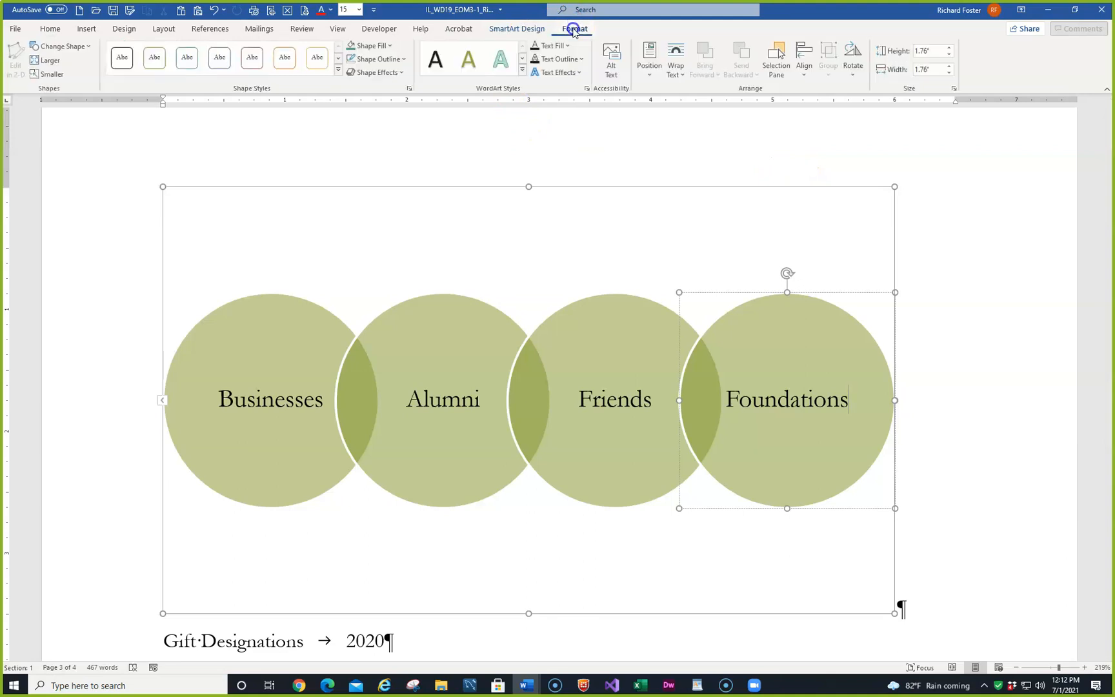
click(955, 89)
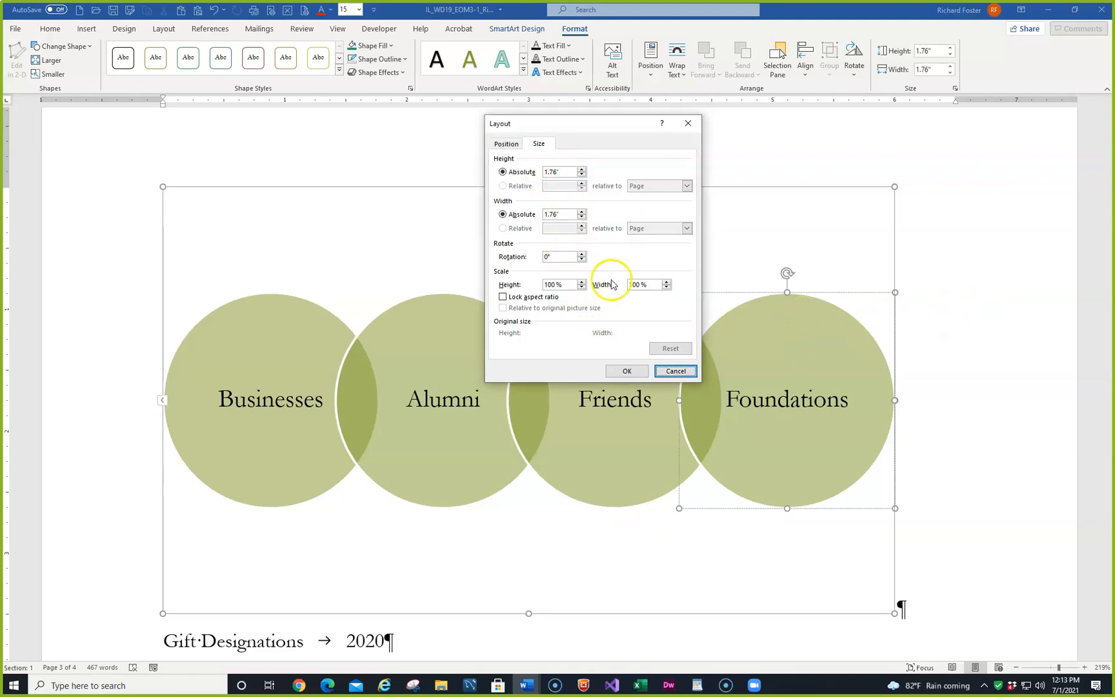
click(676, 370)
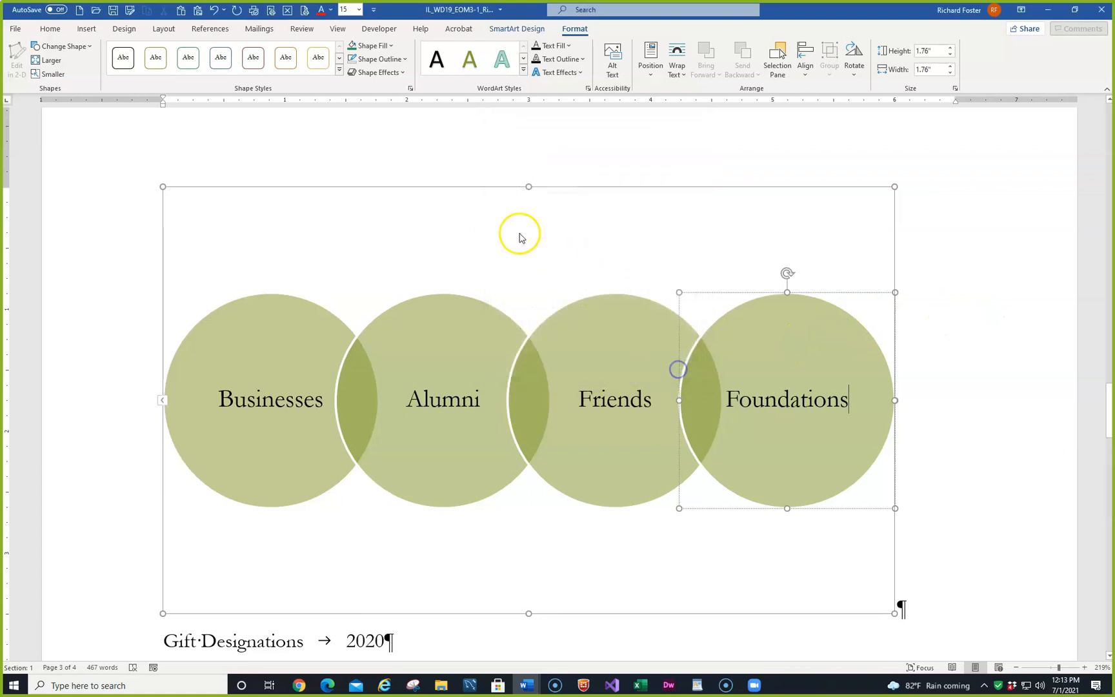
- Select the entire Venn graphic rather than a single circle and set its absolute height to 2.3"
click(508, 187)
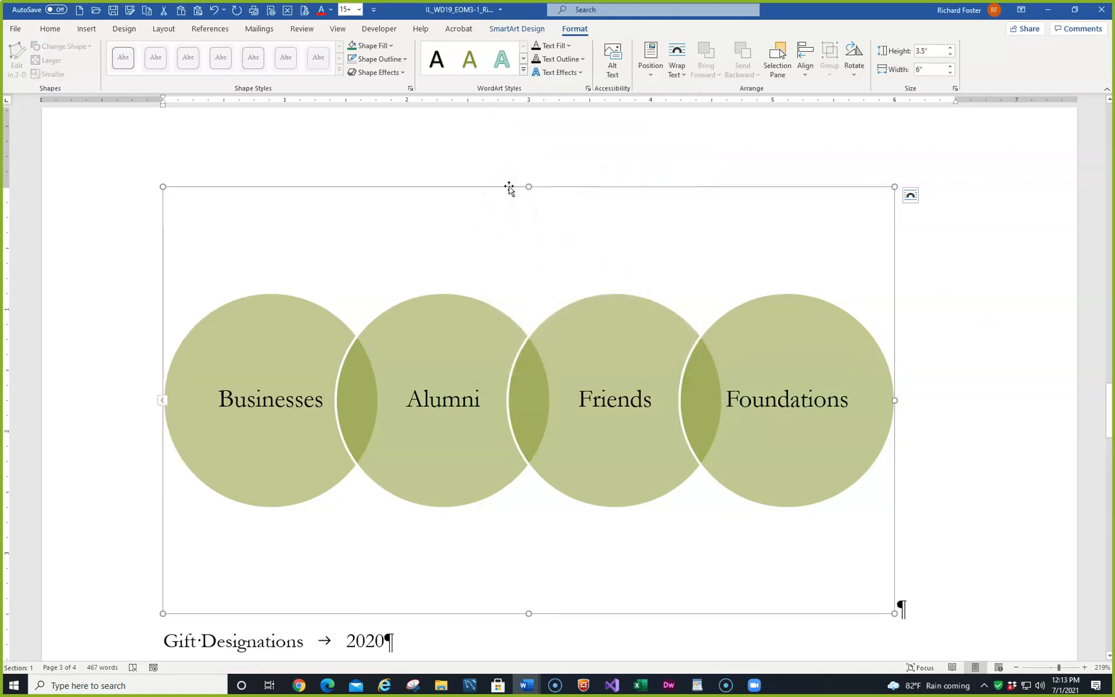
click(955, 88)
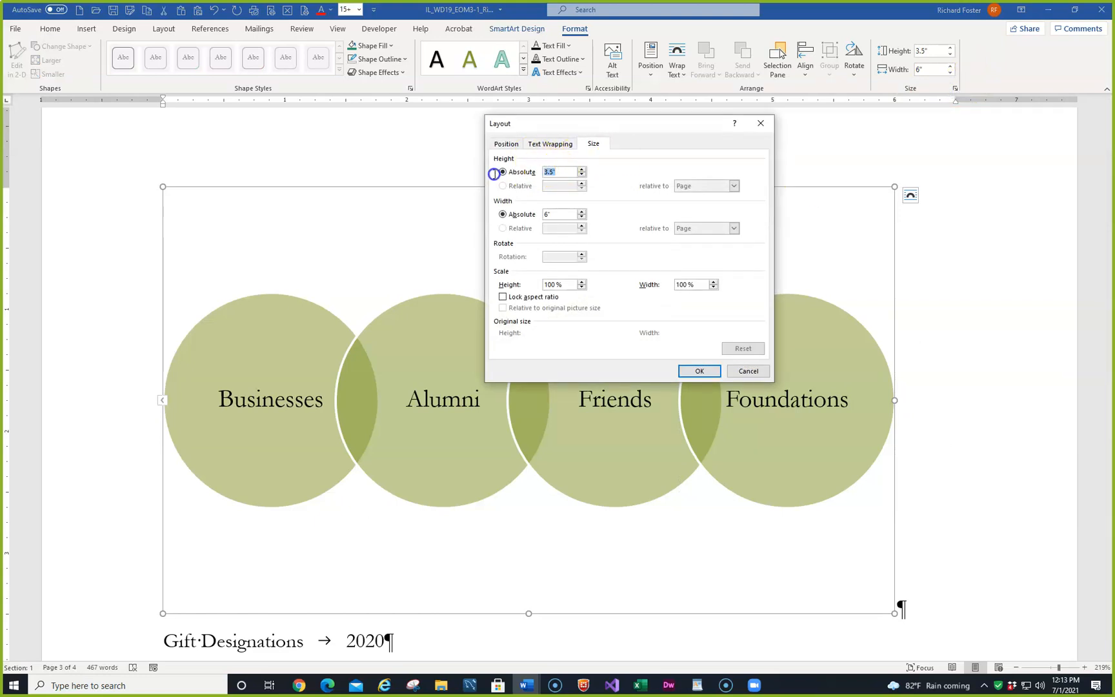
text(2.3)
key(Return)
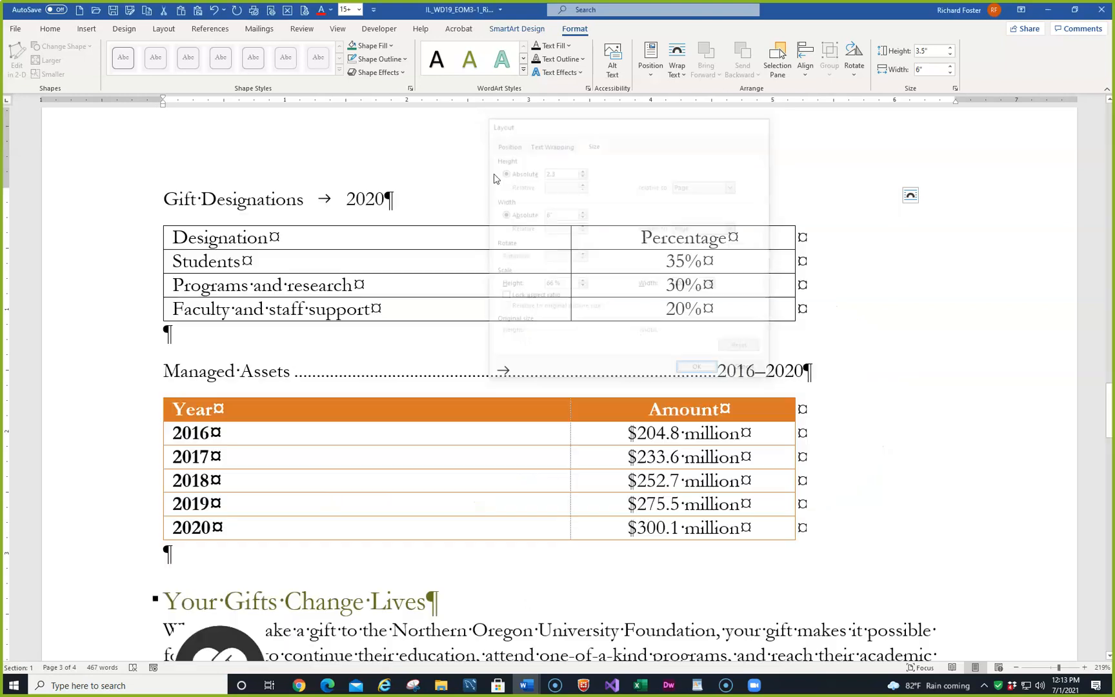
scroll(490, 245, up, 10)
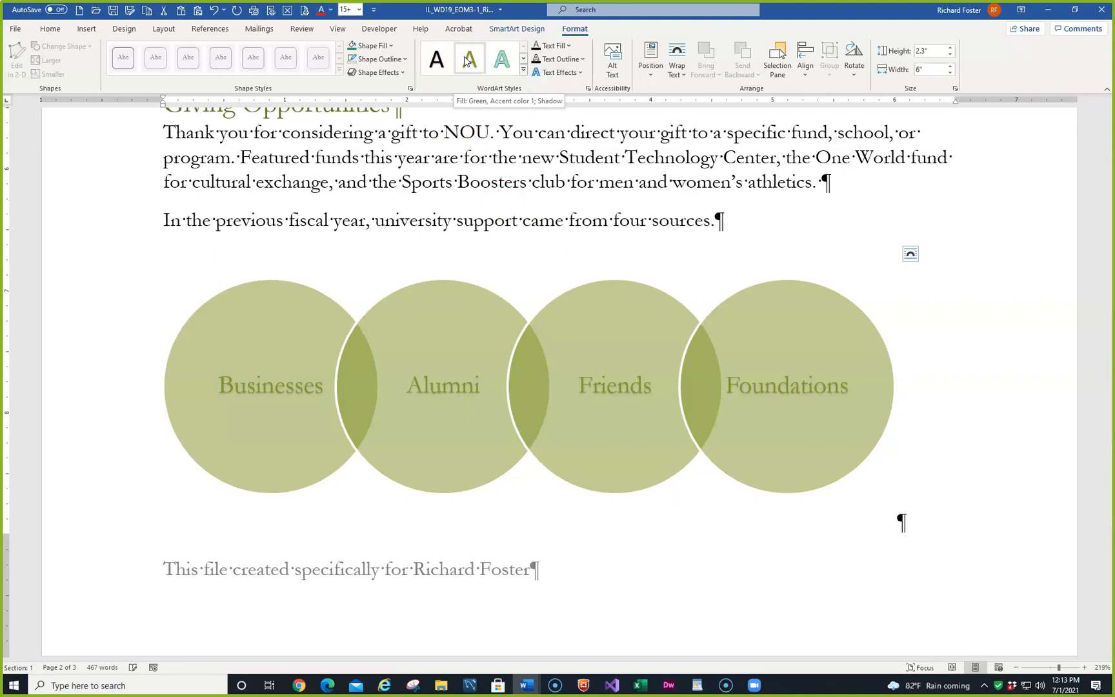
- Recolor the Venn graphic with Transparent Gradient Range - Accent 1 and apply the solid, textured SmartArt style with a shadow
click(524, 72)
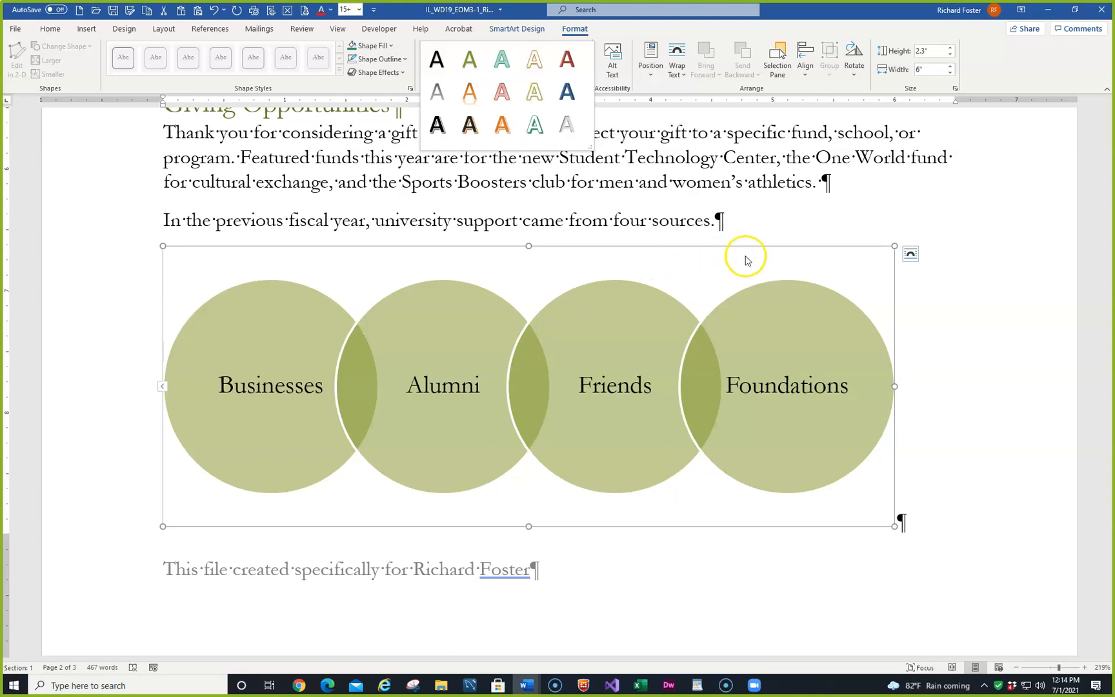
click(803, 229)
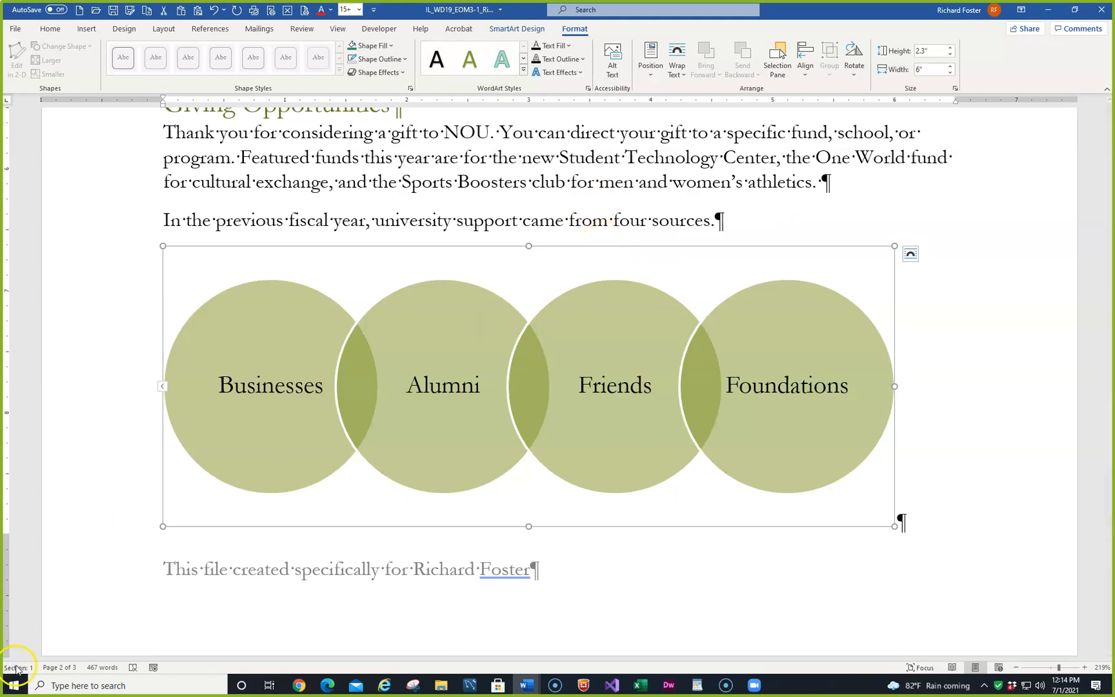
click(519, 29)
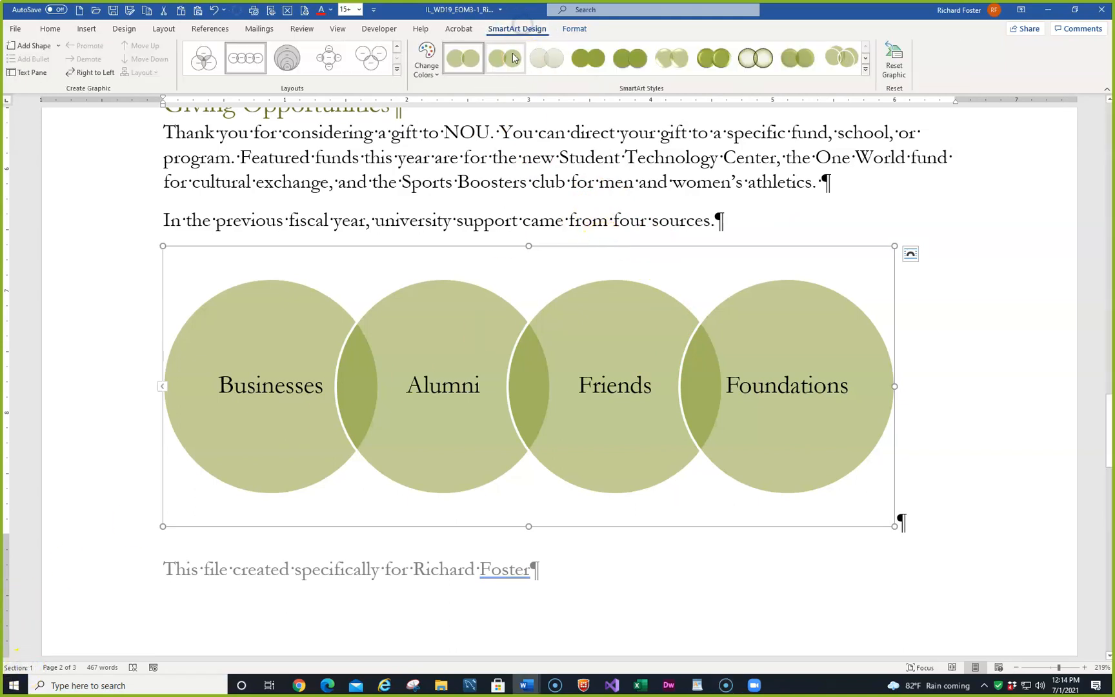
click(437, 79)
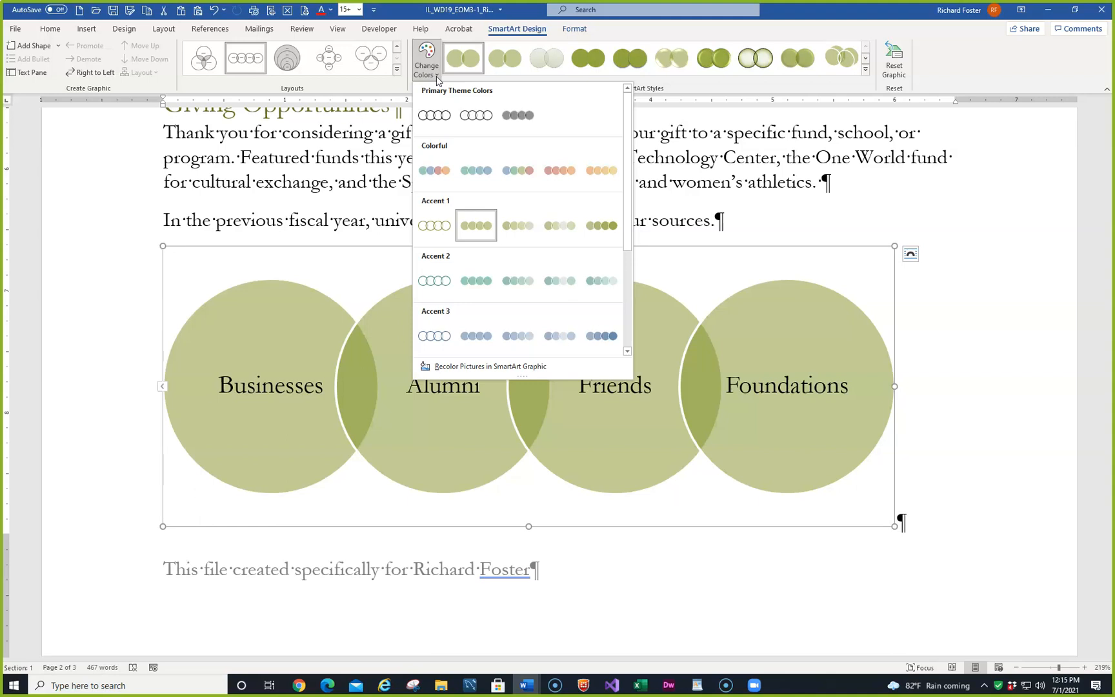
click(593, 226)
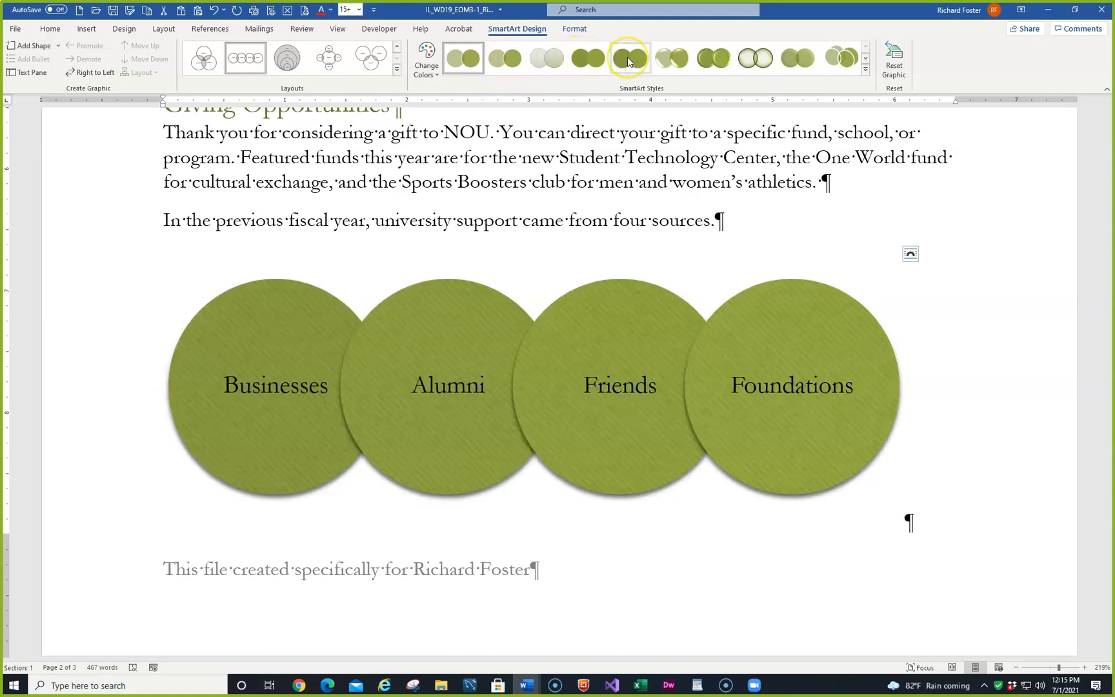
click(627, 56)
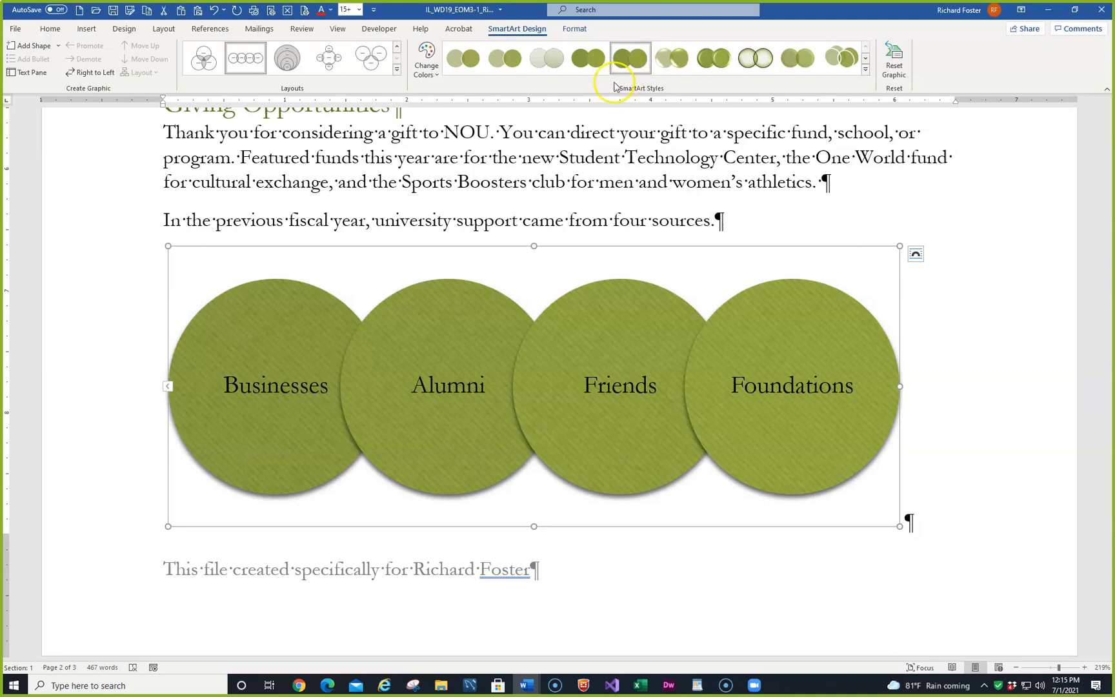
- Set a right-aligned tab stop at 5.25" with dot leader 2 on the Gift Designations line above the first page 3 table
scroll(358, 134, down, 8)
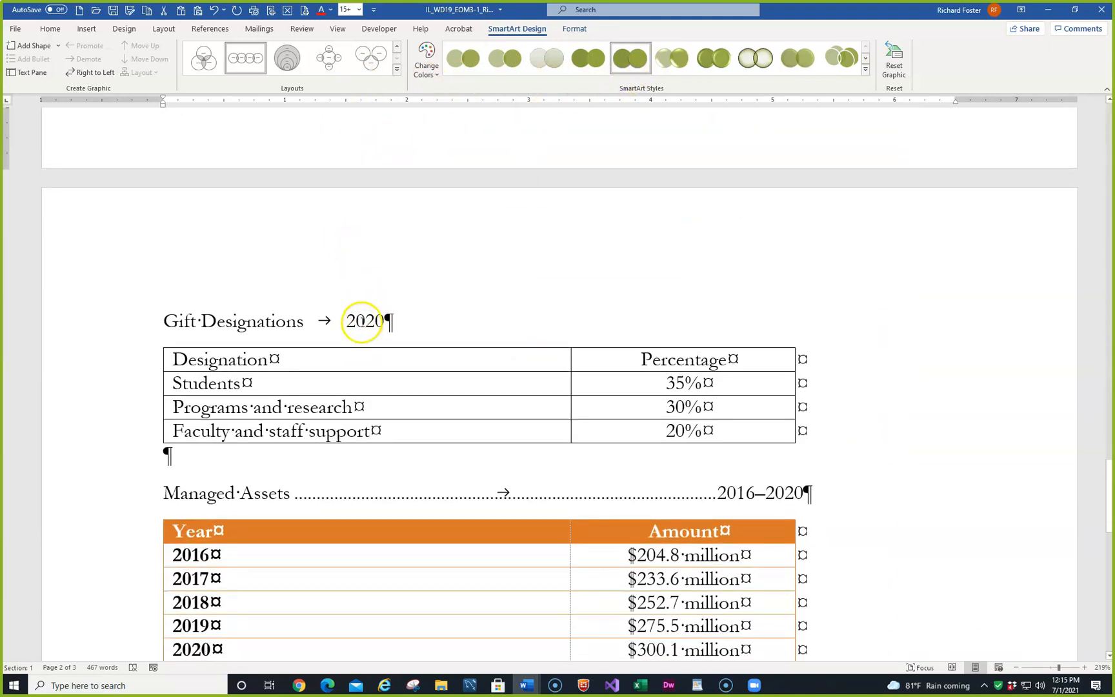
click(363, 321)
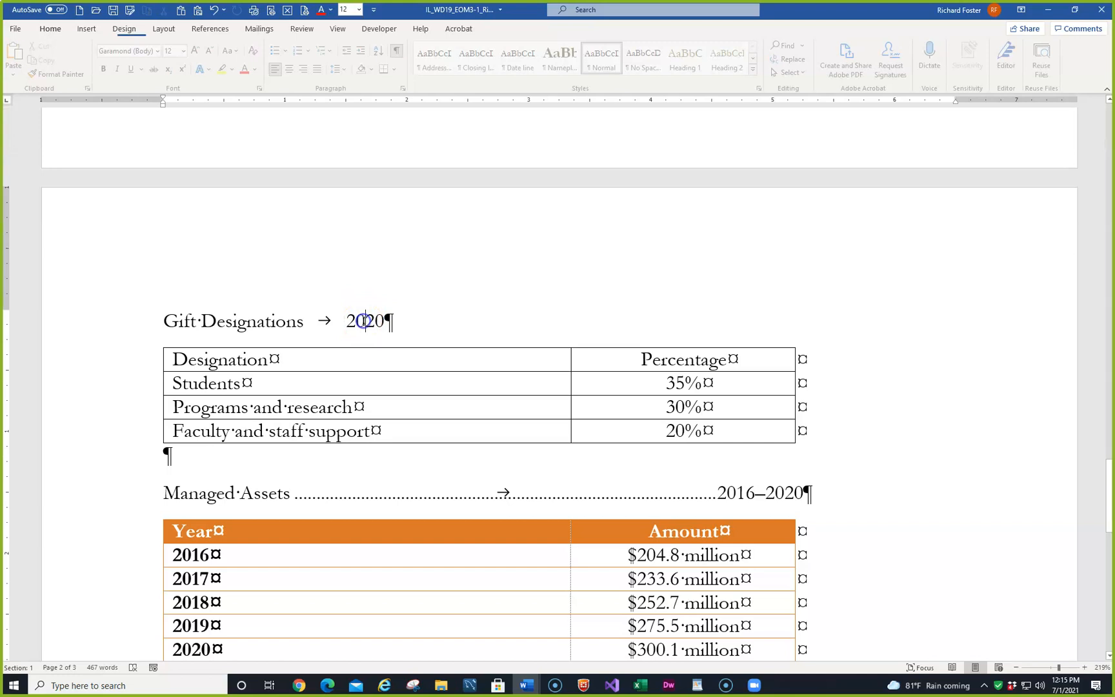
click(406, 88)
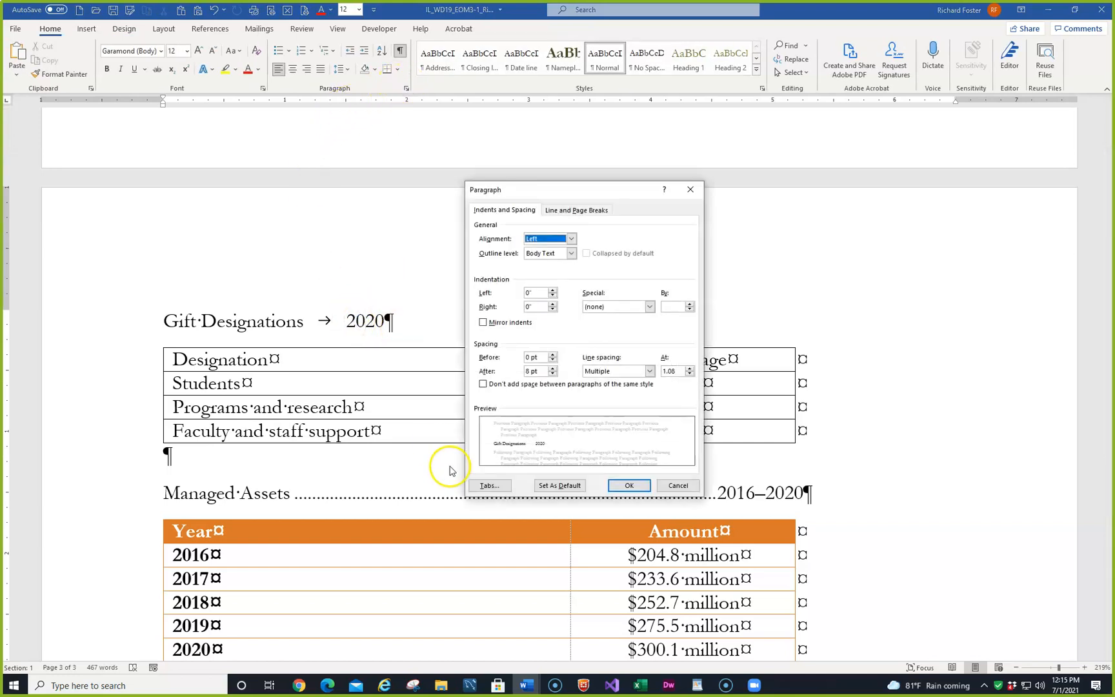
click(487, 484)
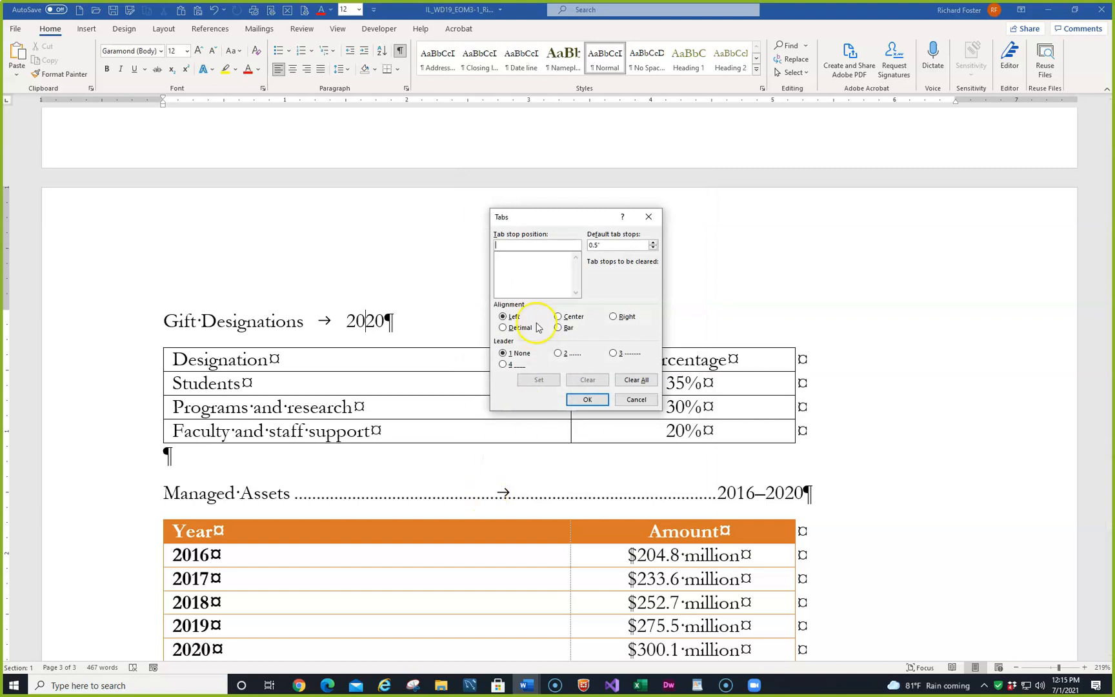
click(614, 318)
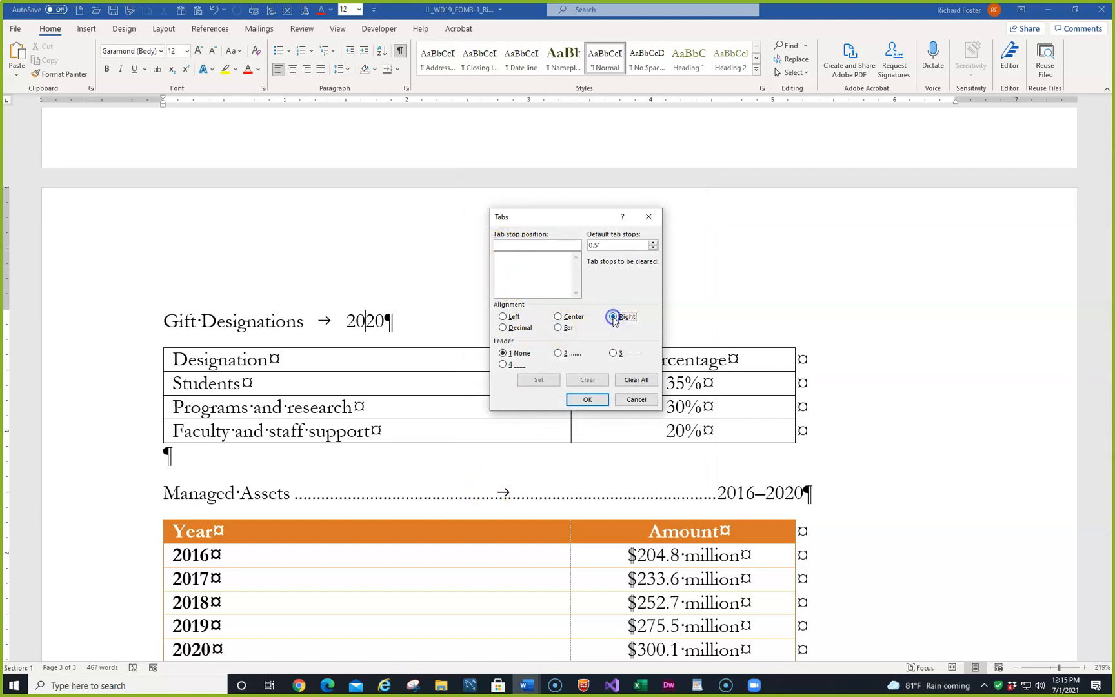
click(515, 246)
text(5.25)
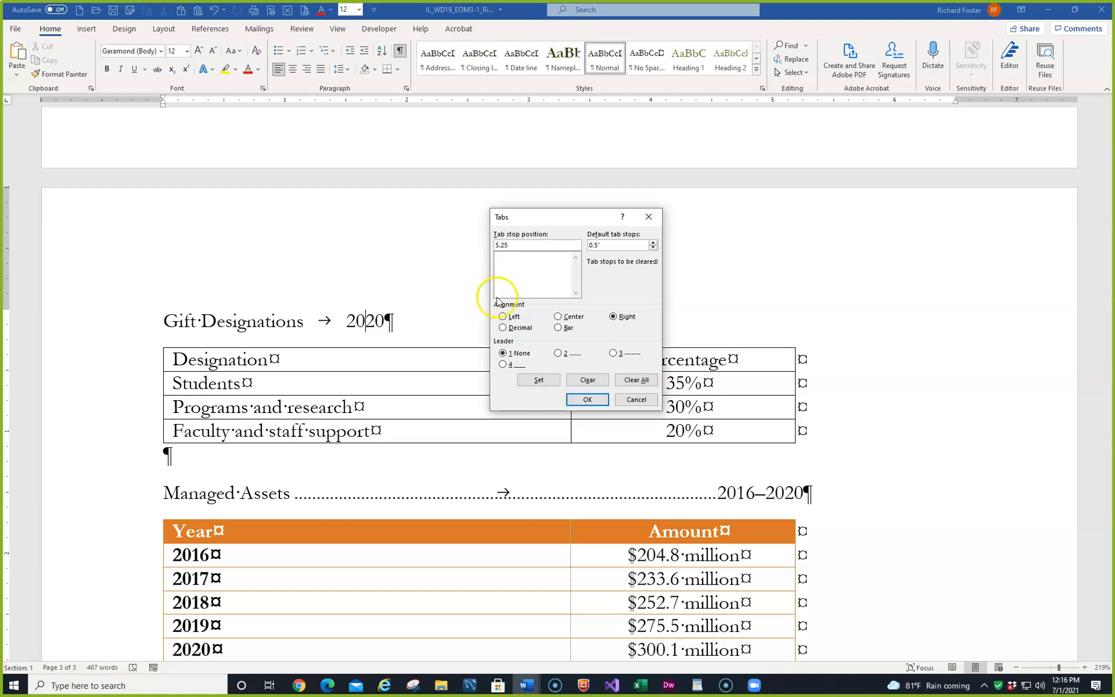
click(559, 354)
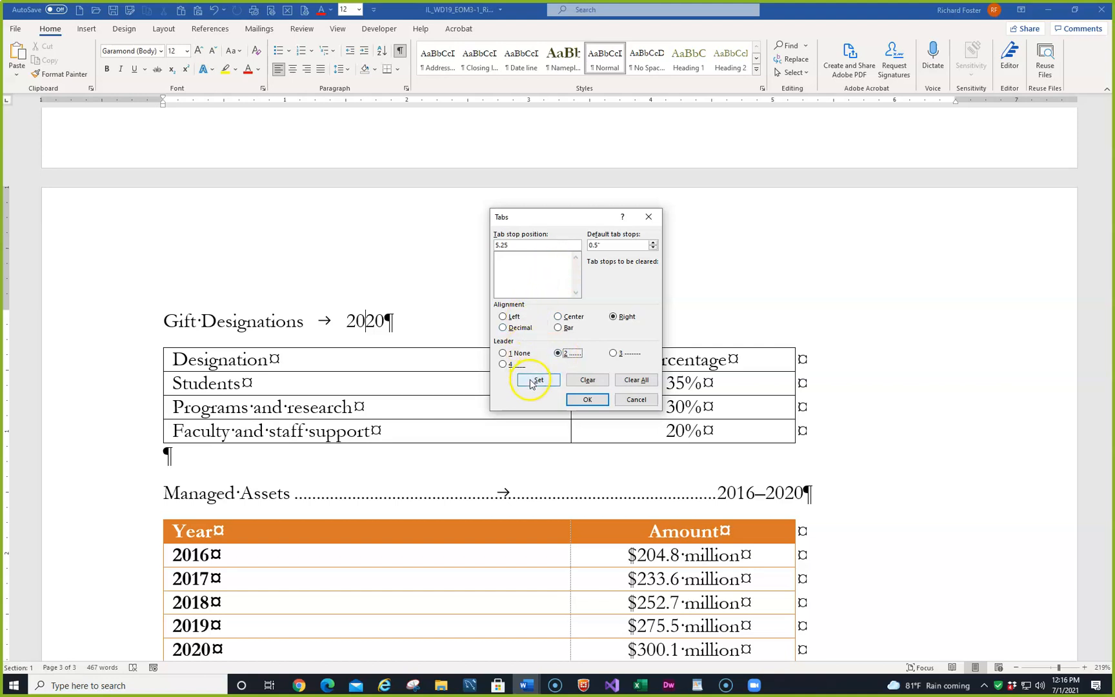
click(538, 380)
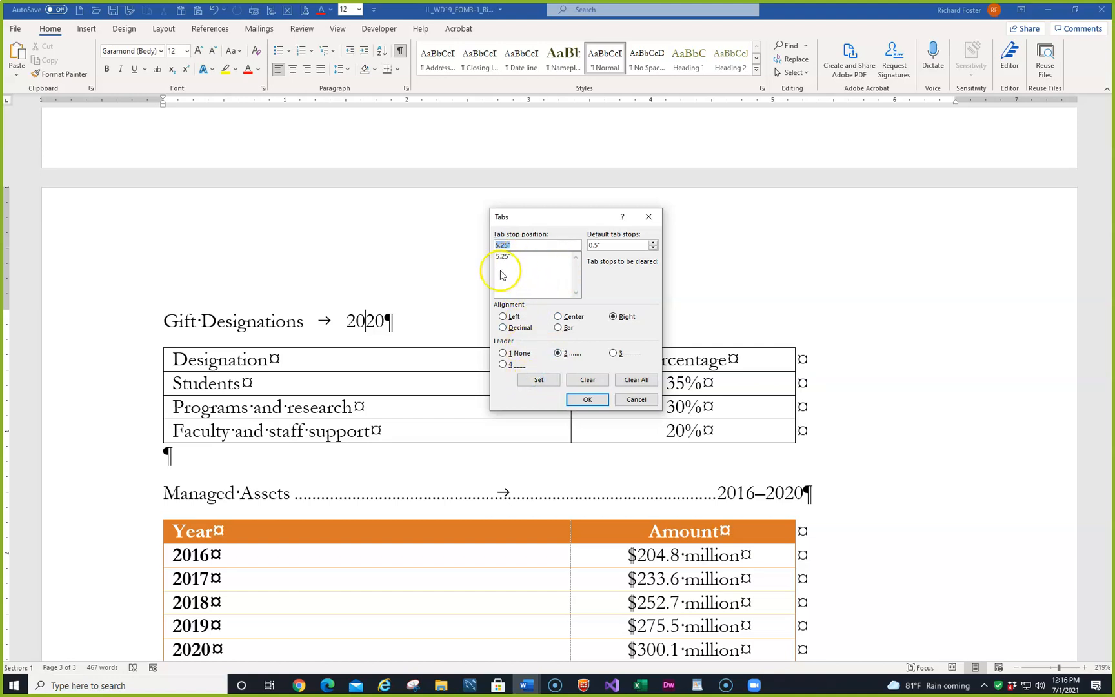
click(585, 400)
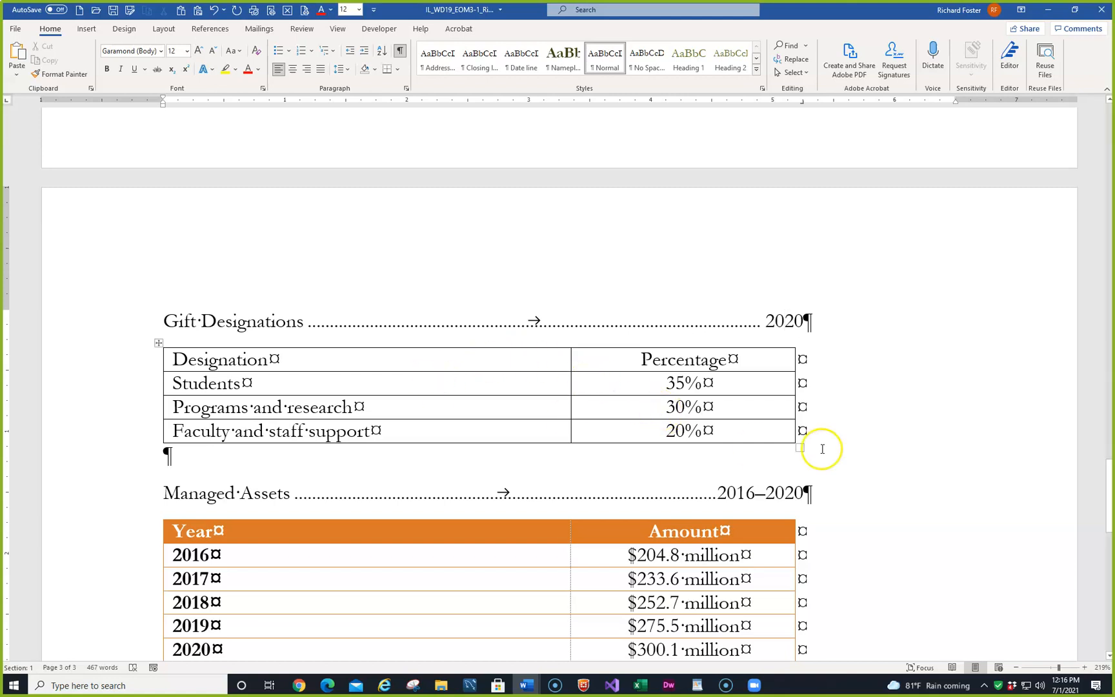
- Add a new last row to the Gift Designations table with "Facilities" and "15%"
click(736, 429)
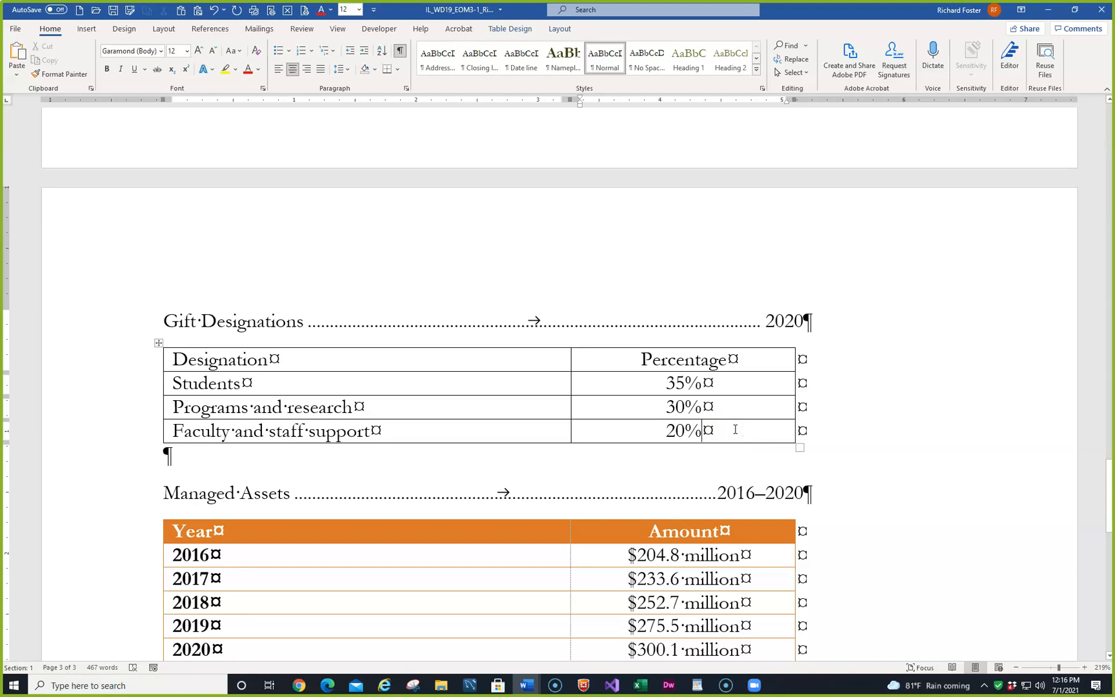
key(Tab)
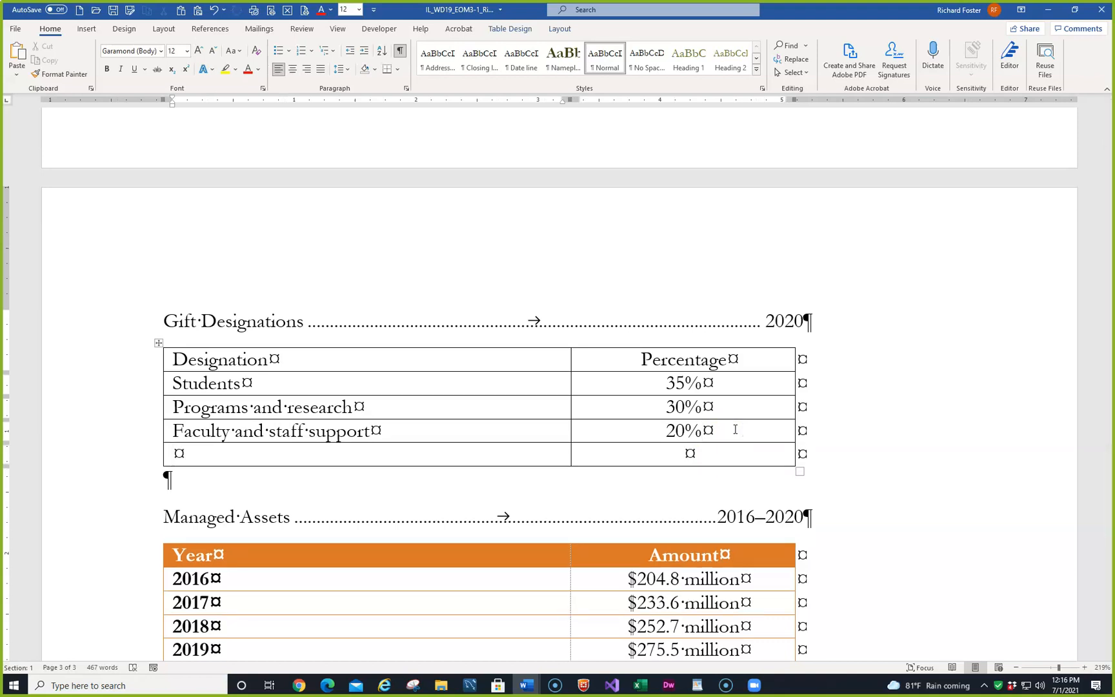
text(Facilities)
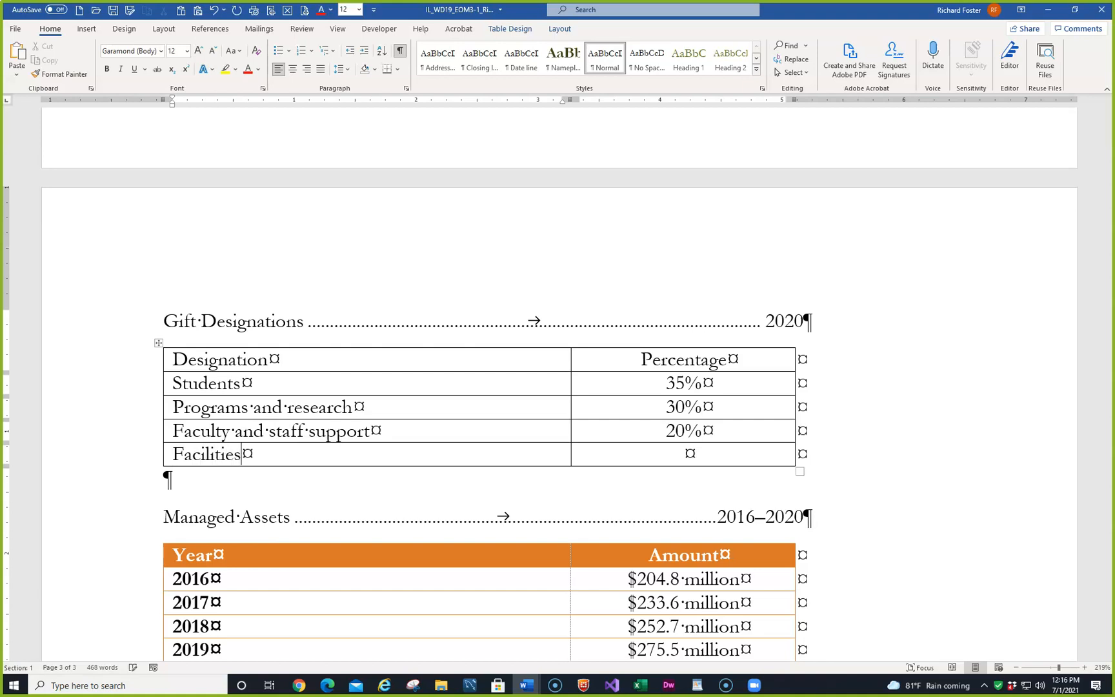
key(Tab)
text(15%)
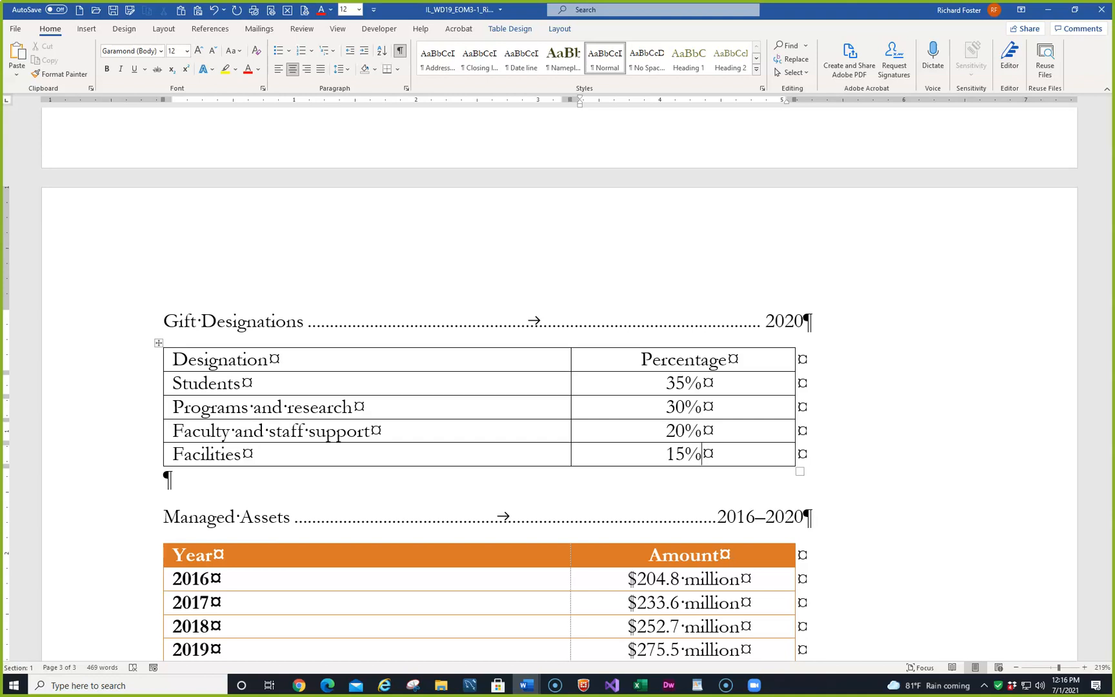
- Flip the mirrored Donate picture beside the Your Gifts Change Lives paragraph horizontally
scroll(213, 346, down, 8)
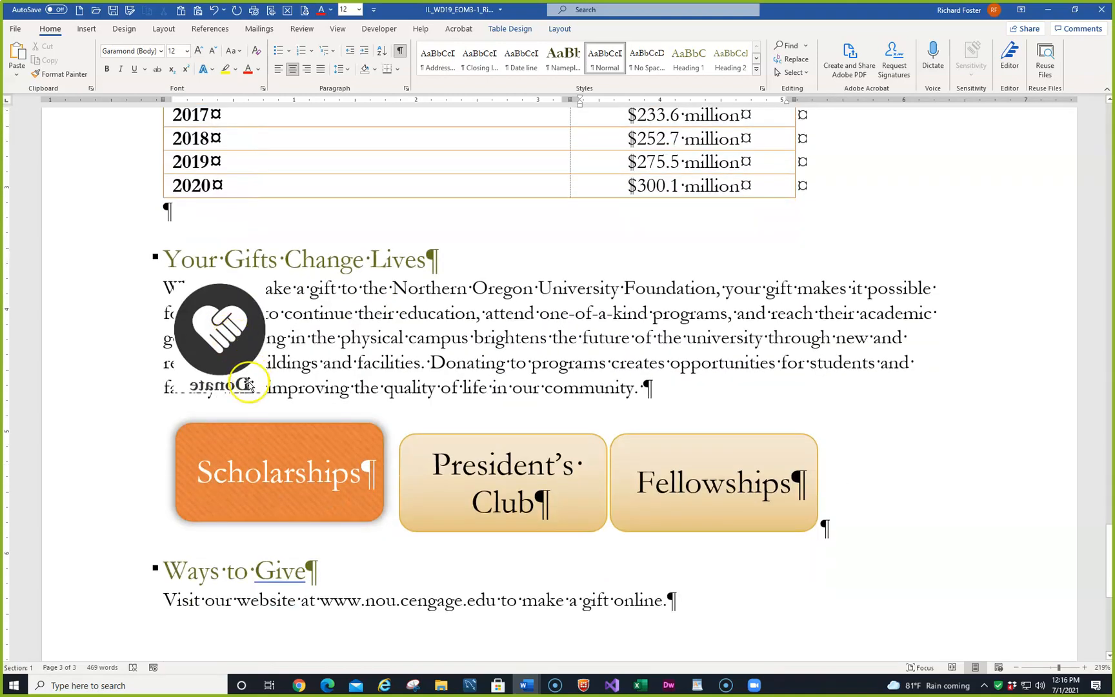
click(205, 326)
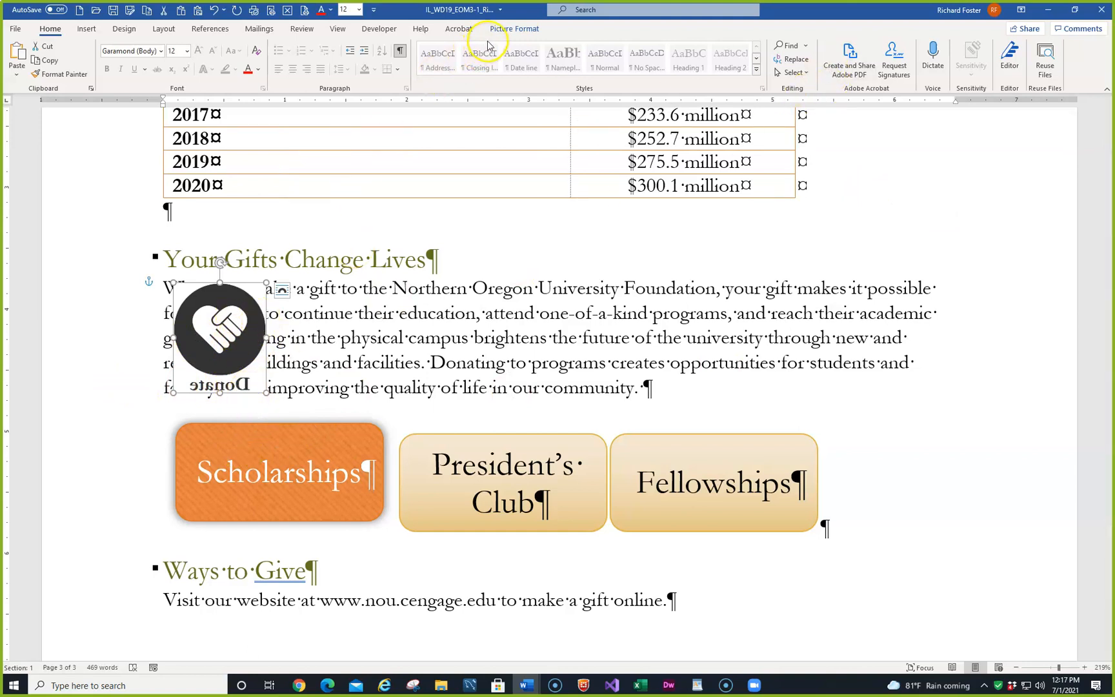
click(510, 28)
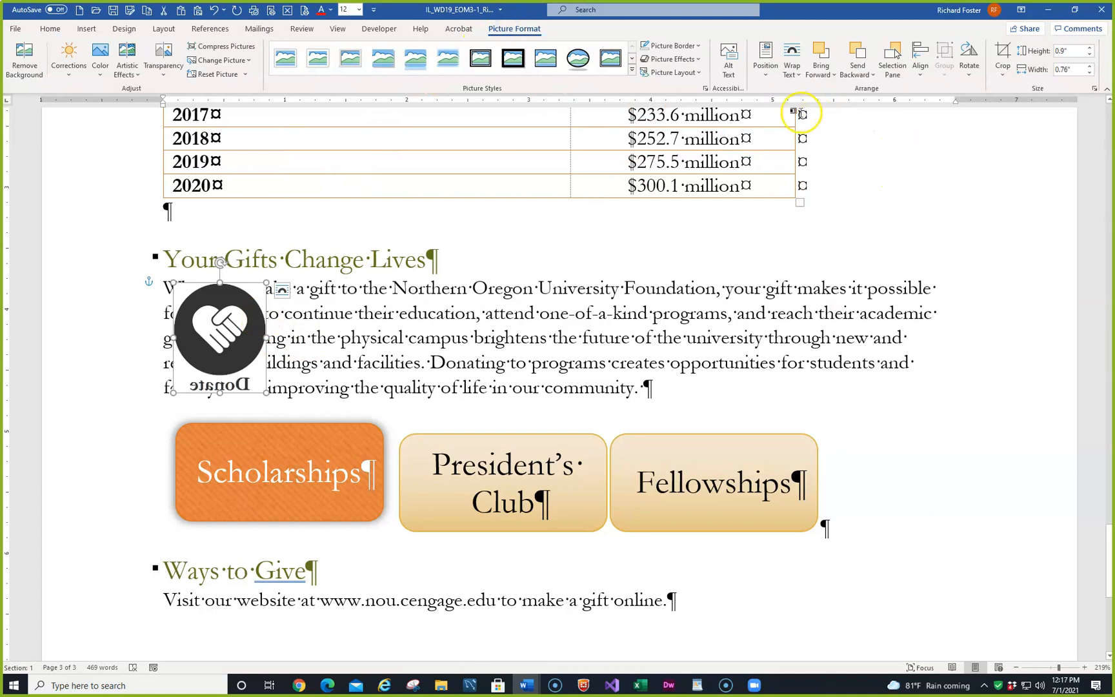
click(971, 71)
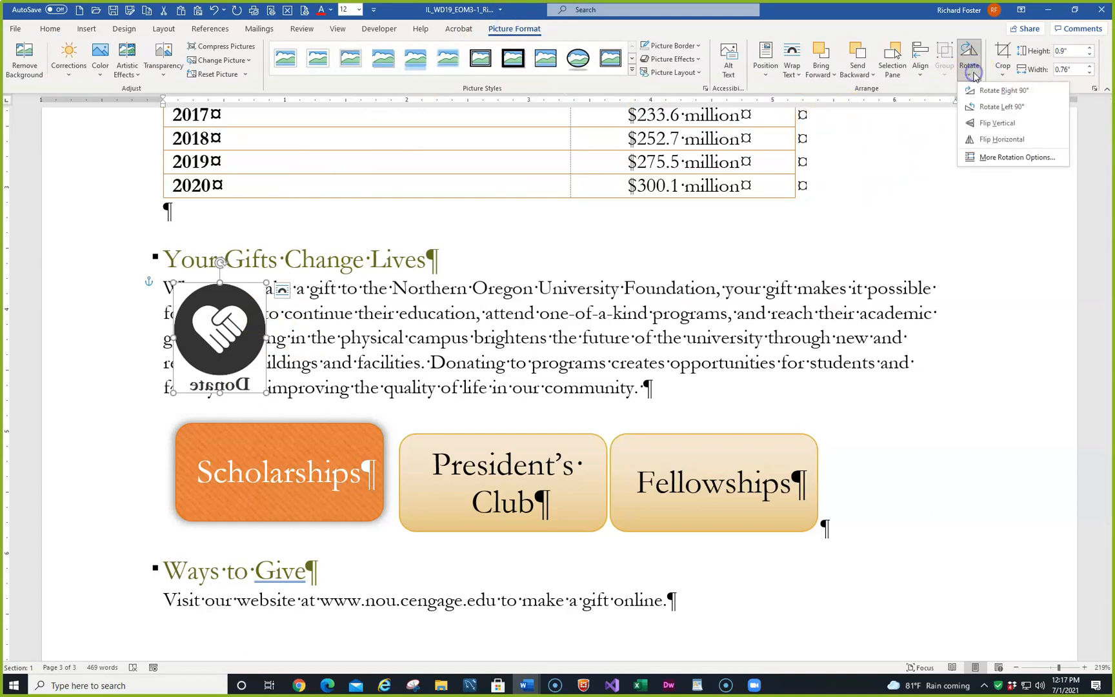
click(997, 143)
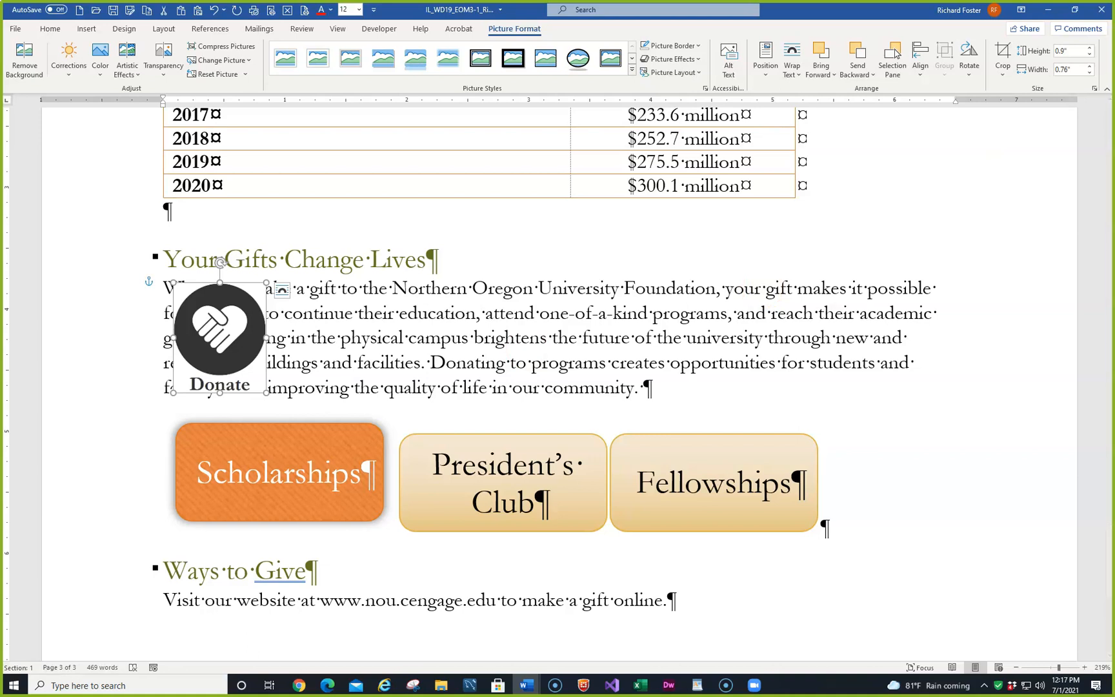
- Apply square text wrapping to the Donate picture and recolor it Green, Accent color 1 Light
click(283, 291)
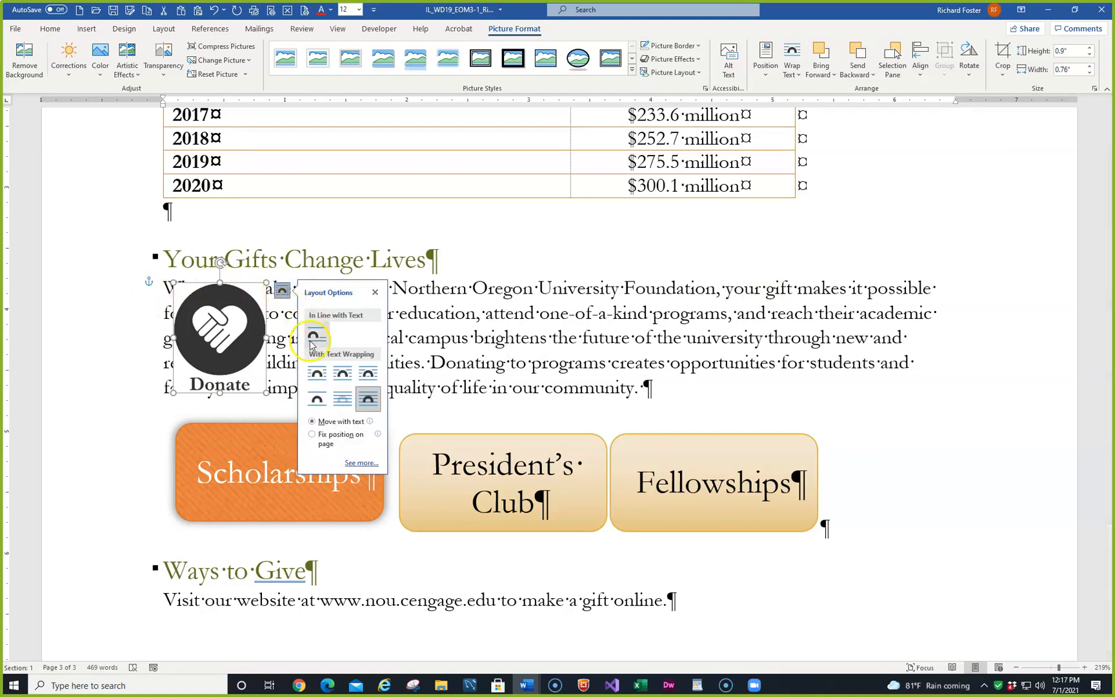
click(317, 374)
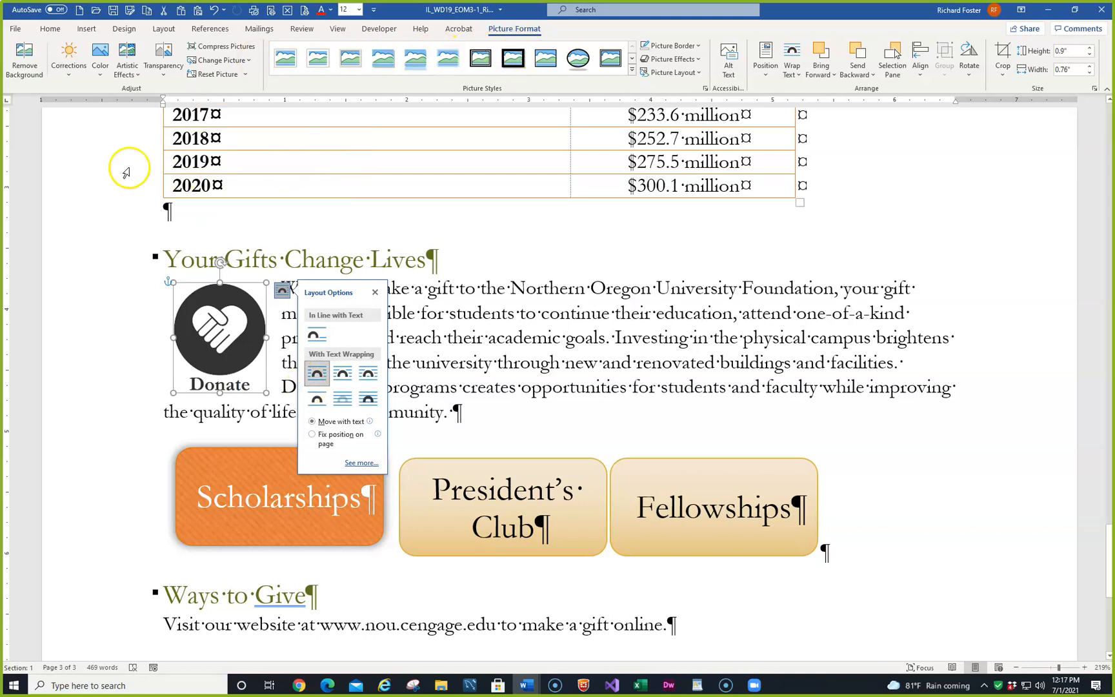
click(99, 79)
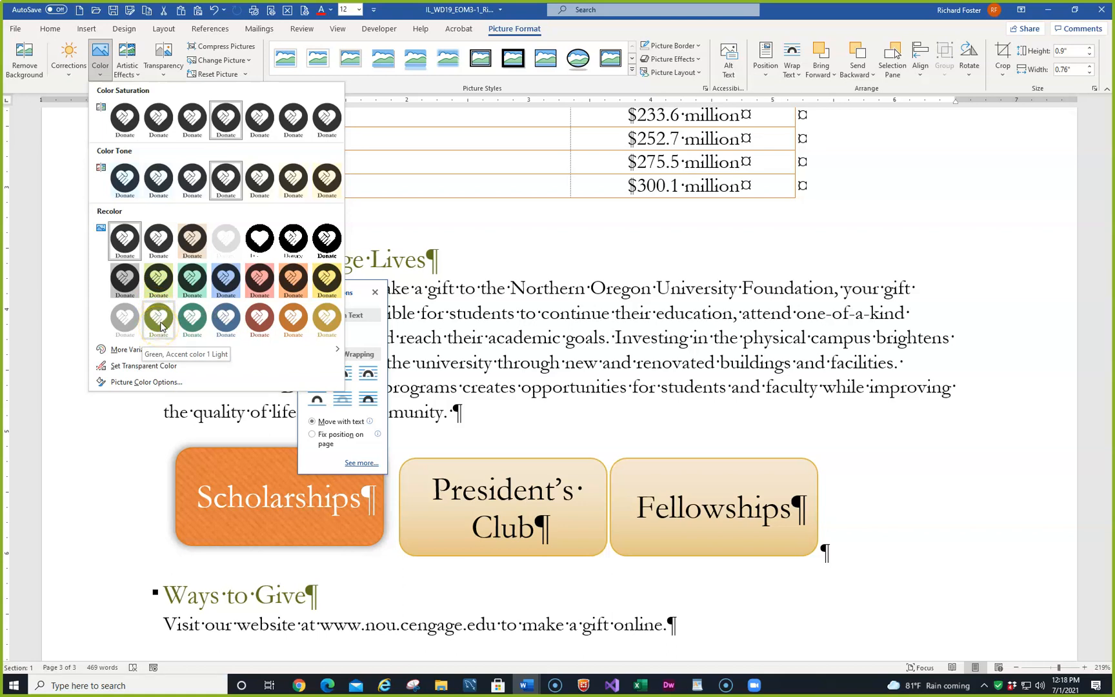
click(159, 318)
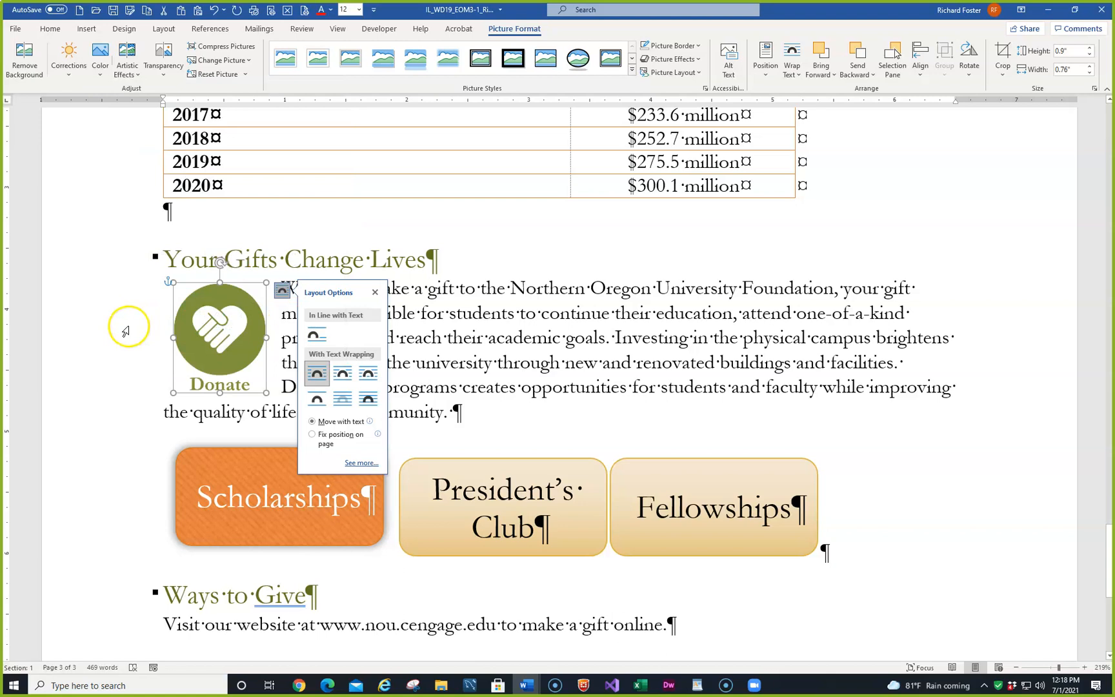
click(124, 326)
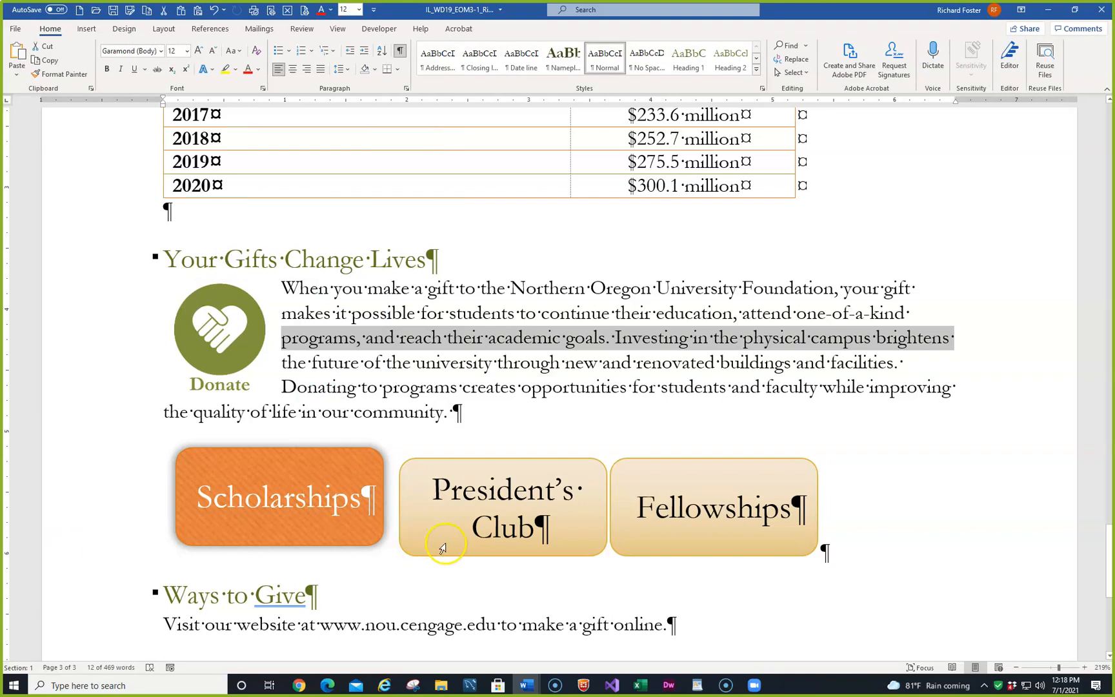
- Apply the Moderate Effect - Gold, Accent 6 shape style to the President's Club shape
click(476, 470)
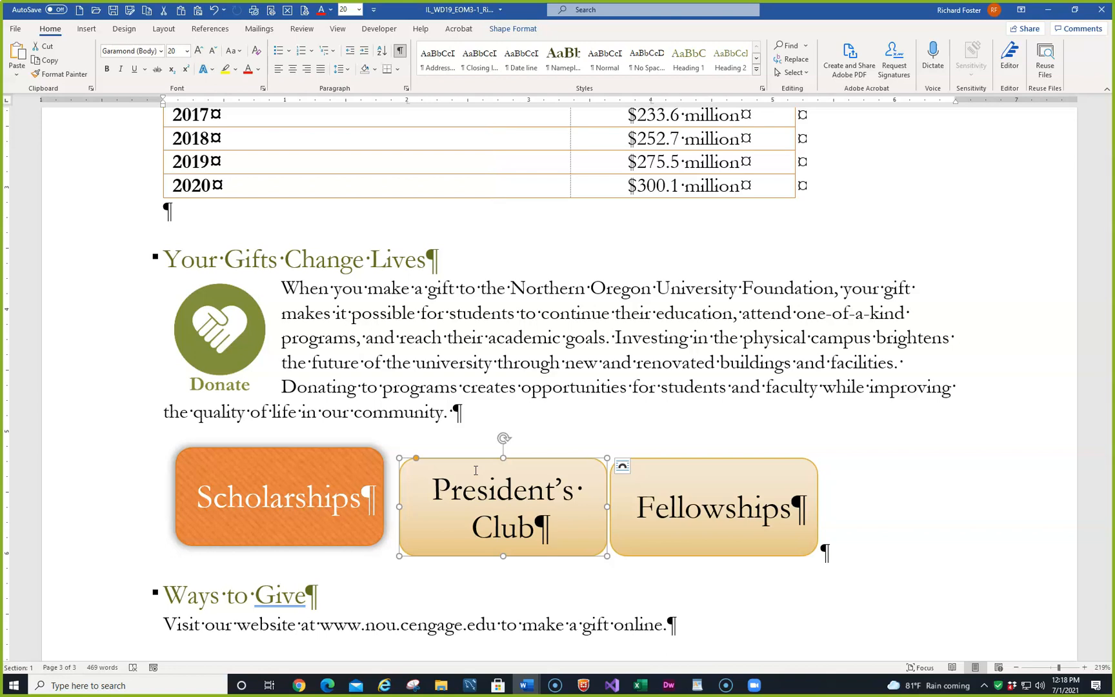
click(510, 29)
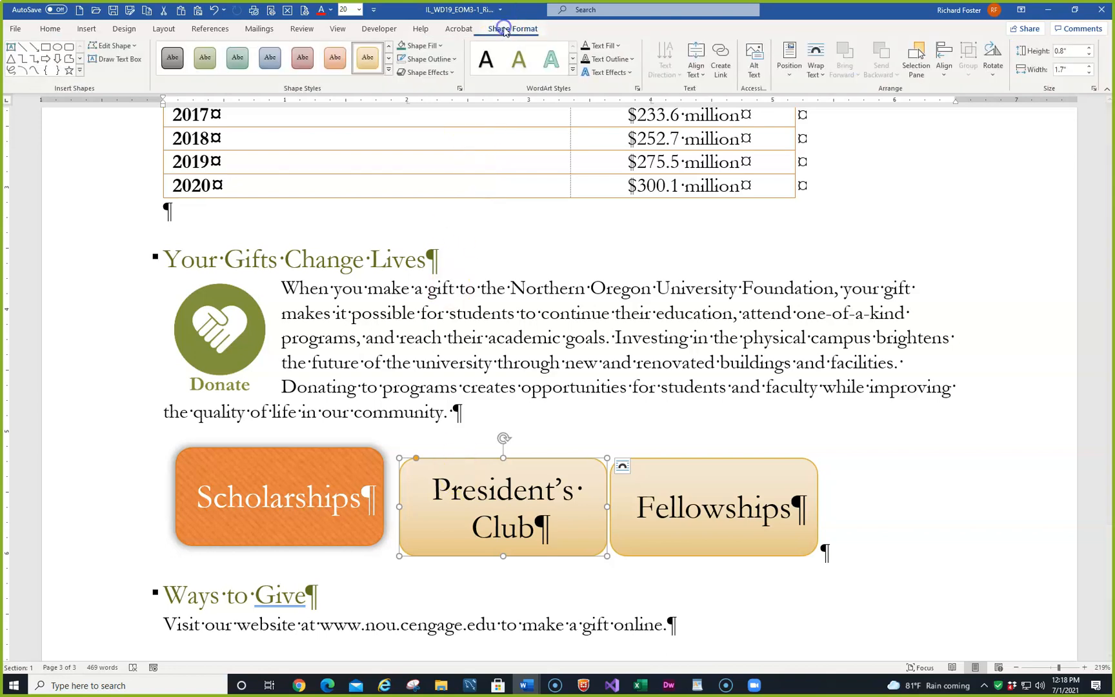
click(389, 70)
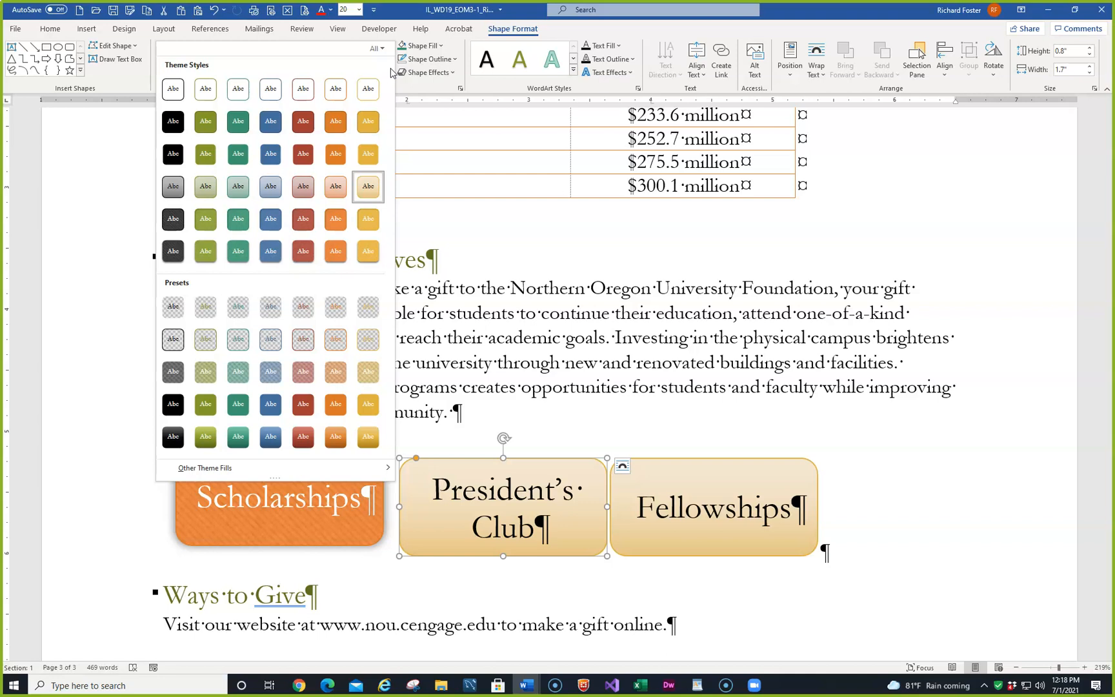
click(172, 100)
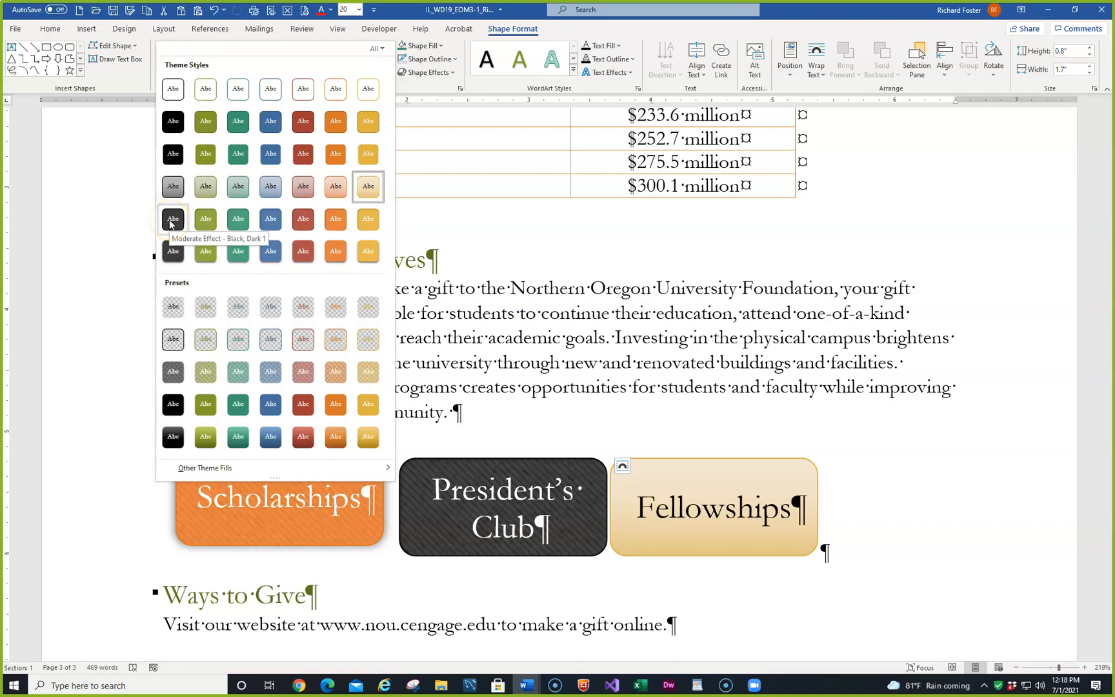
click(361, 222)
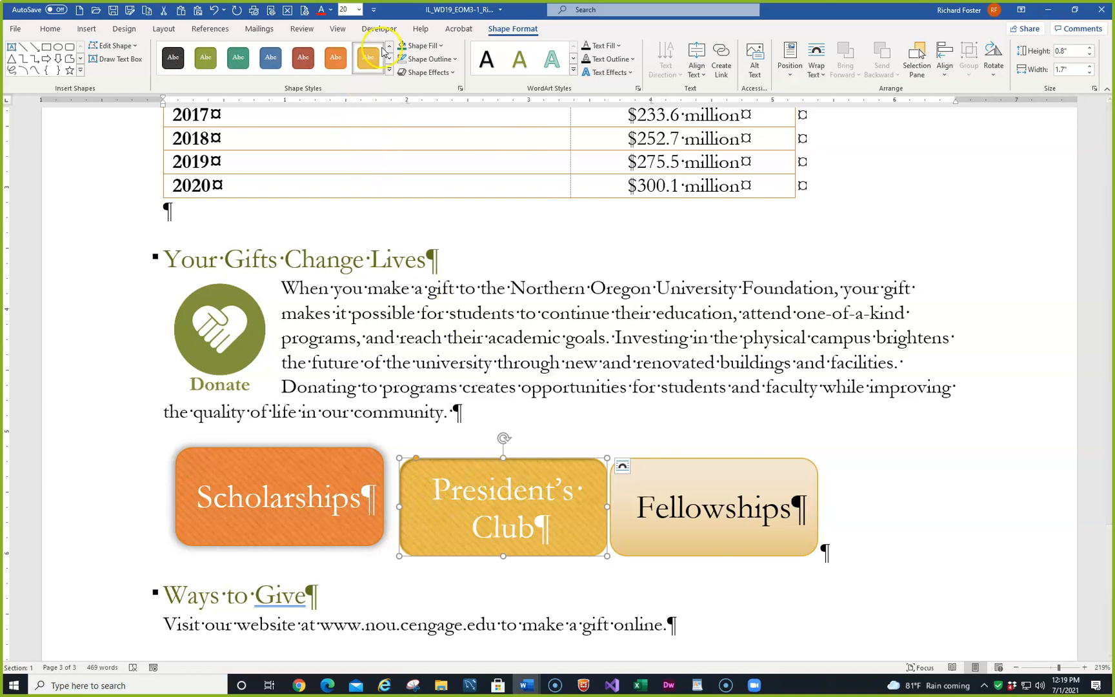
- Apply the Offset: Center outer shadow to the President's Club shape
click(453, 73)
mouse_move(448, 126)
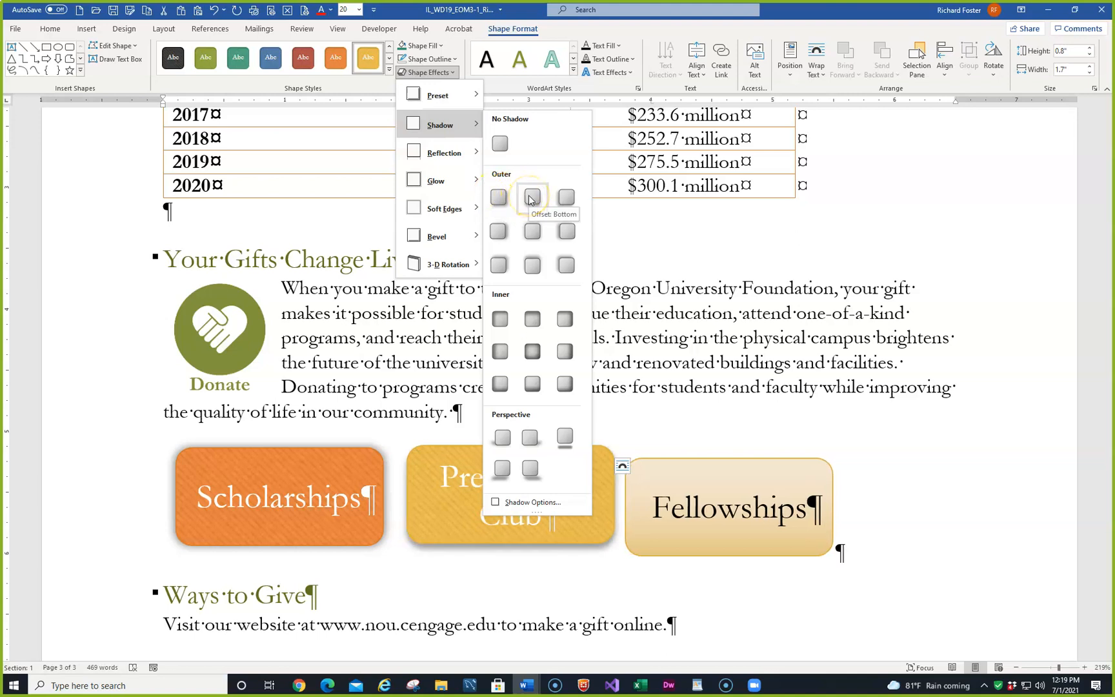
click(533, 232)
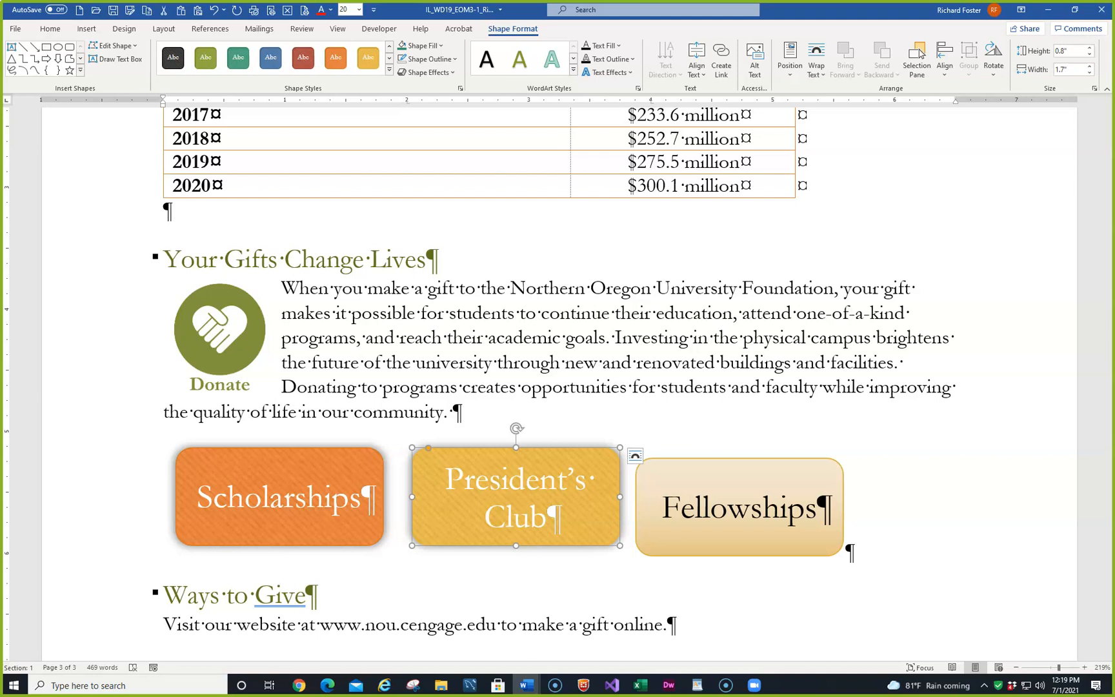
- Copy the formatting of the Scholarships shape to the Fellowships shape with Format Painter
click(274, 462)
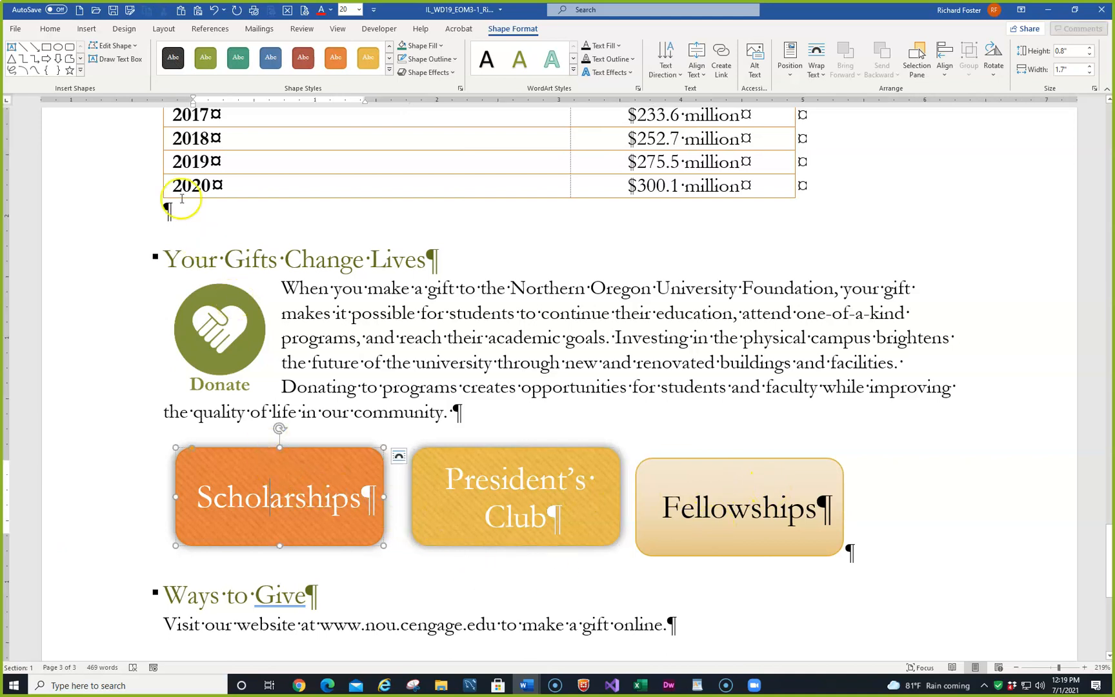
click(50, 29)
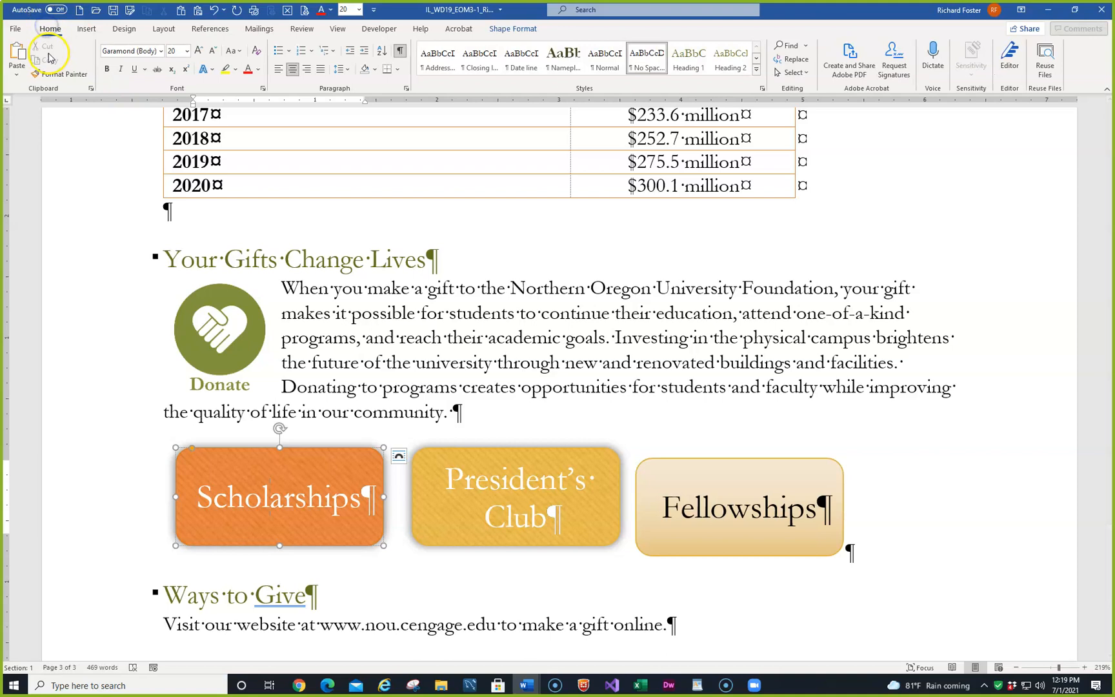
click(58, 73)
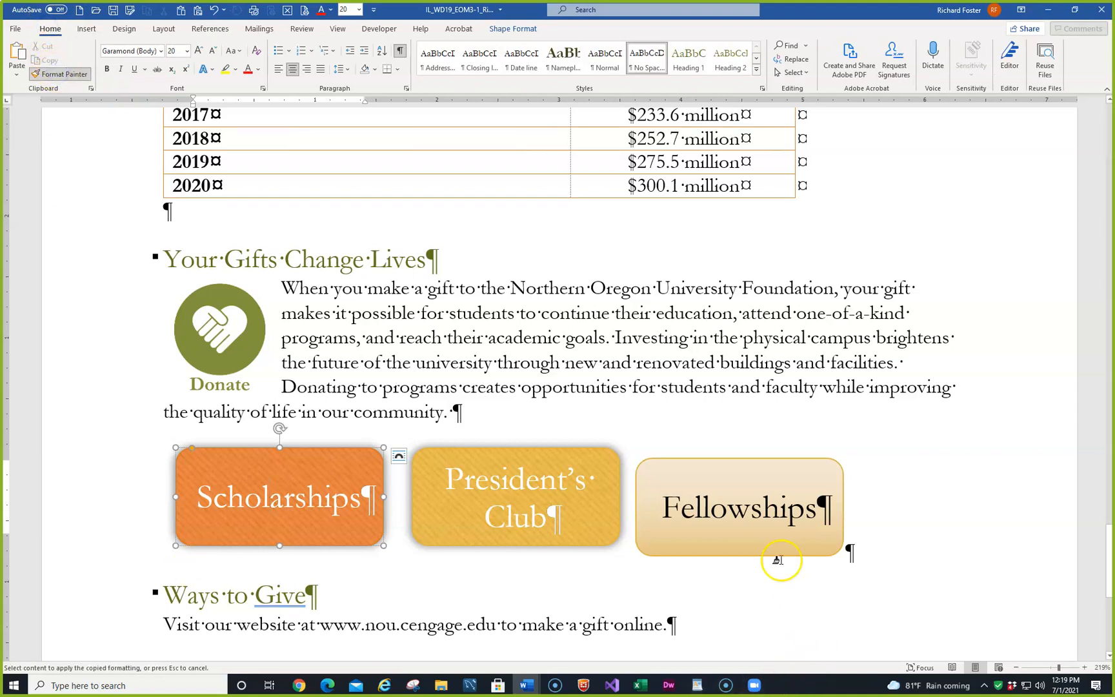
click(741, 487)
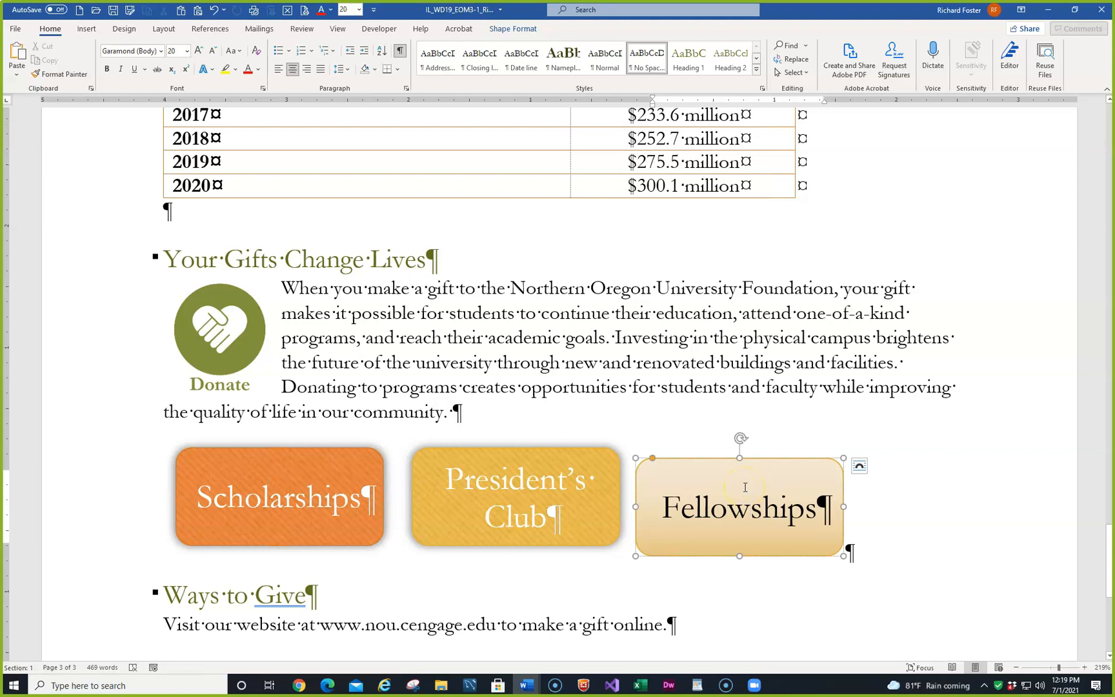
click(293, 451)
click(60, 73)
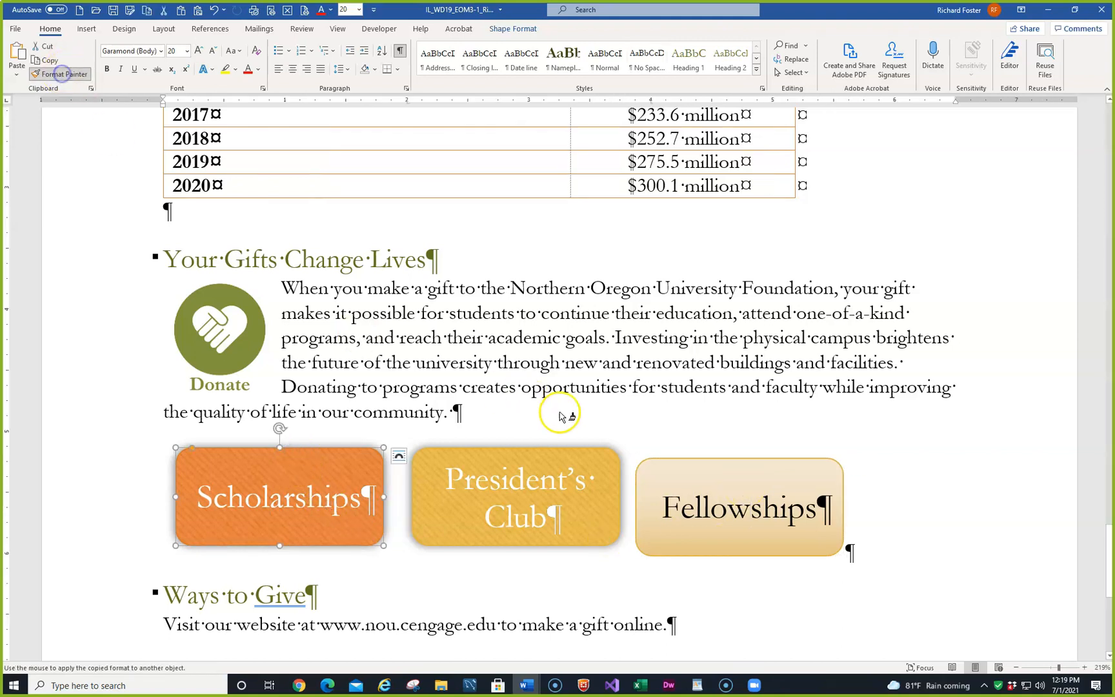
click(640, 462)
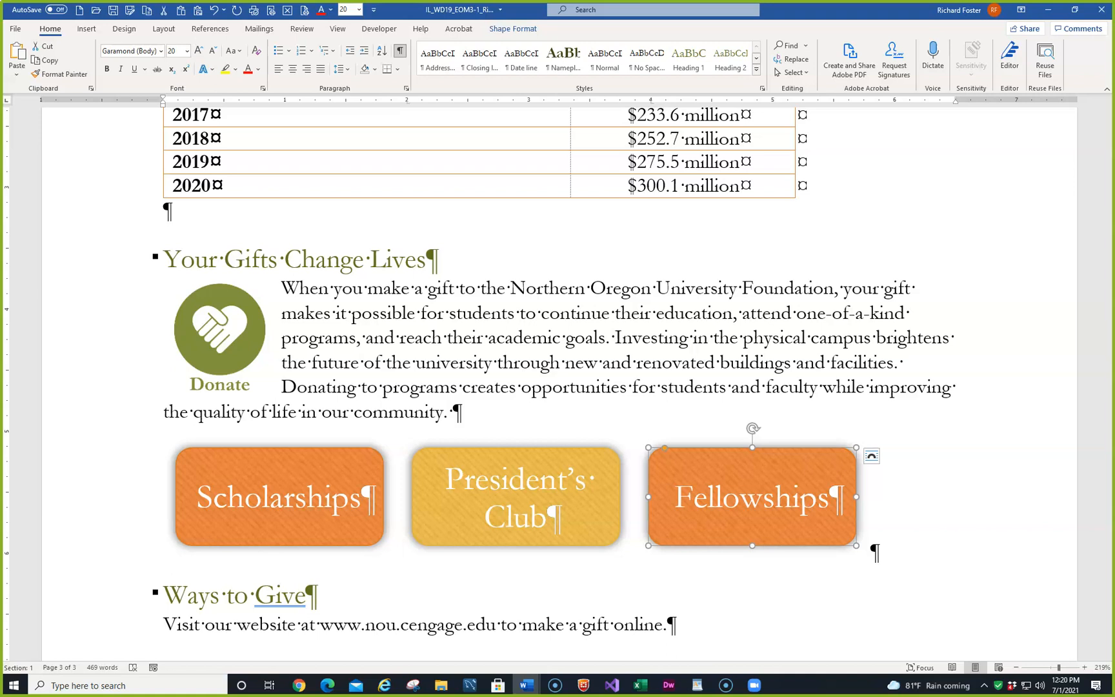
- Try a gold banded Grid Tables style on the Gift Designations table, and undo it
scroll(452, 413, down, 5)
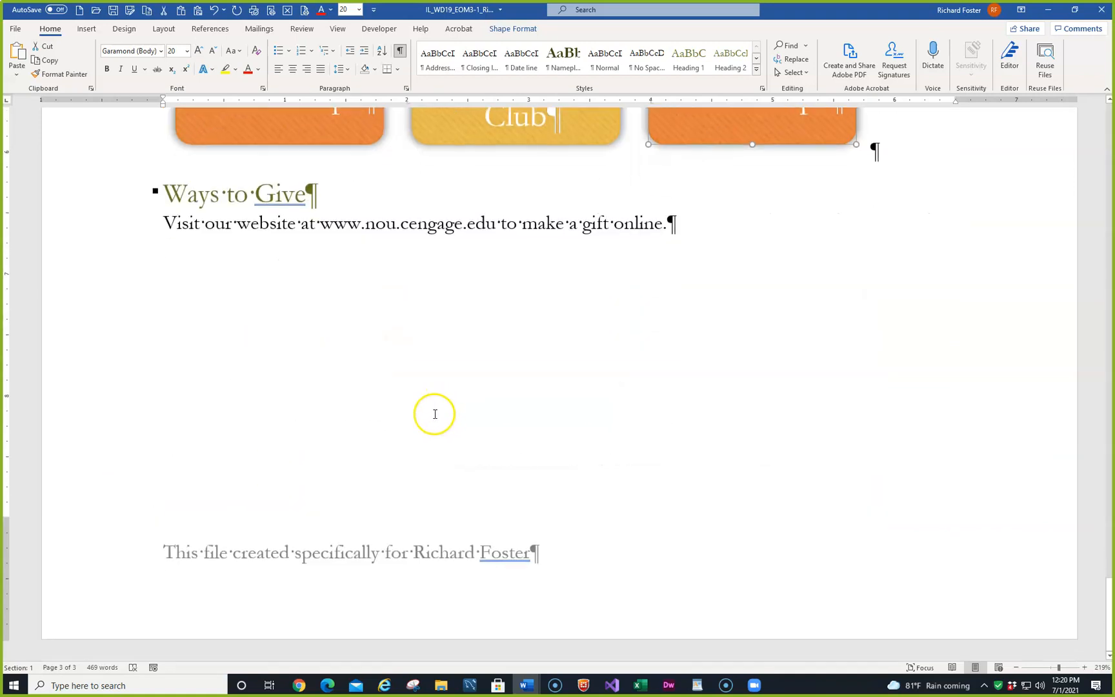
scroll(435, 413, up, 15)
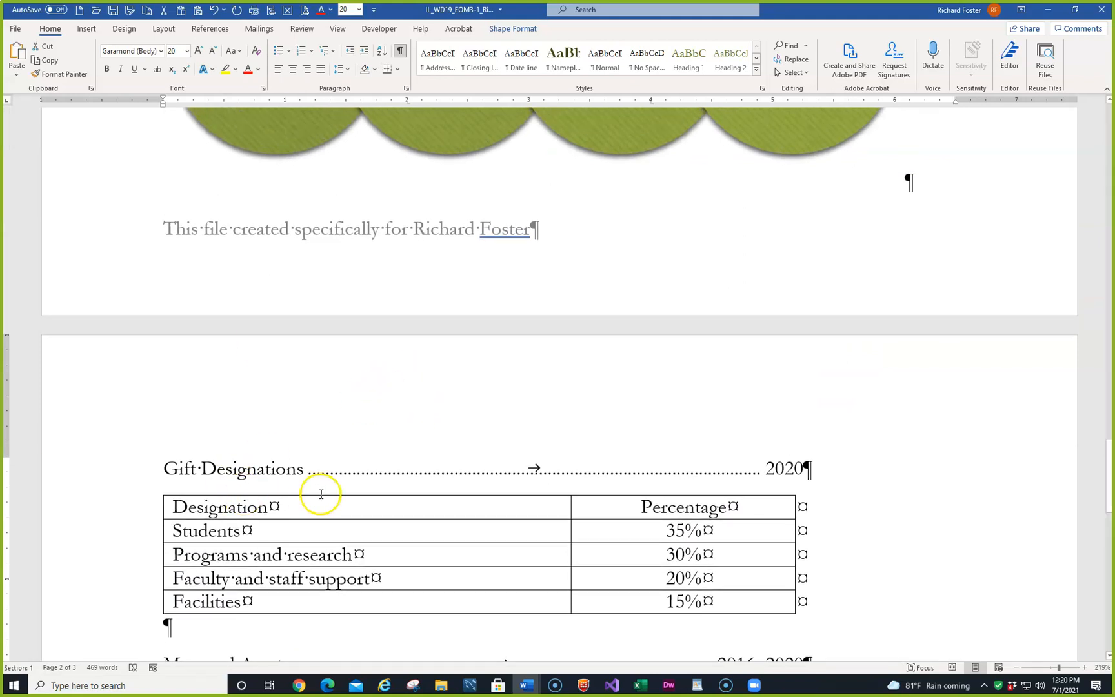
scroll(319, 497, down, 5)
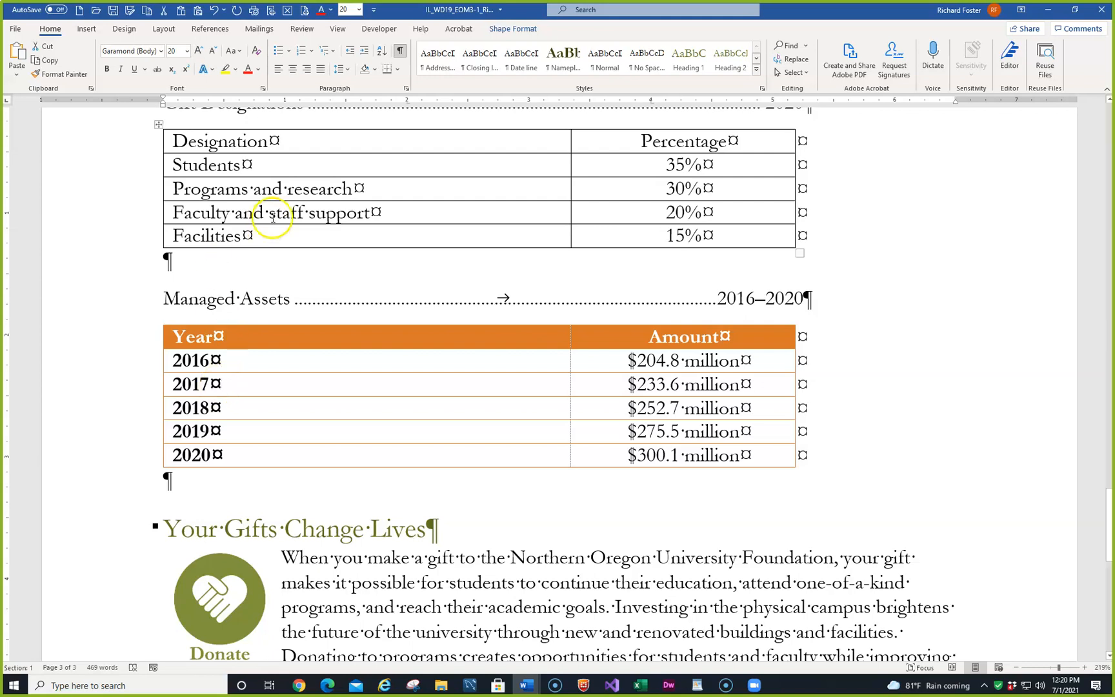
click(320, 156)
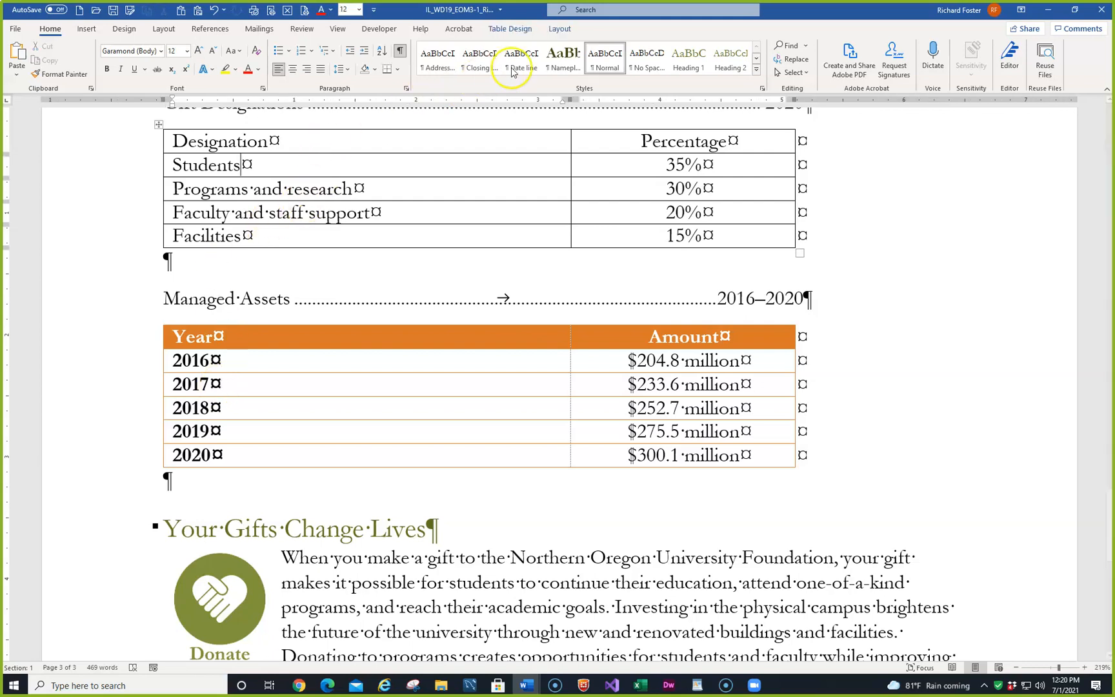
click(527, 31)
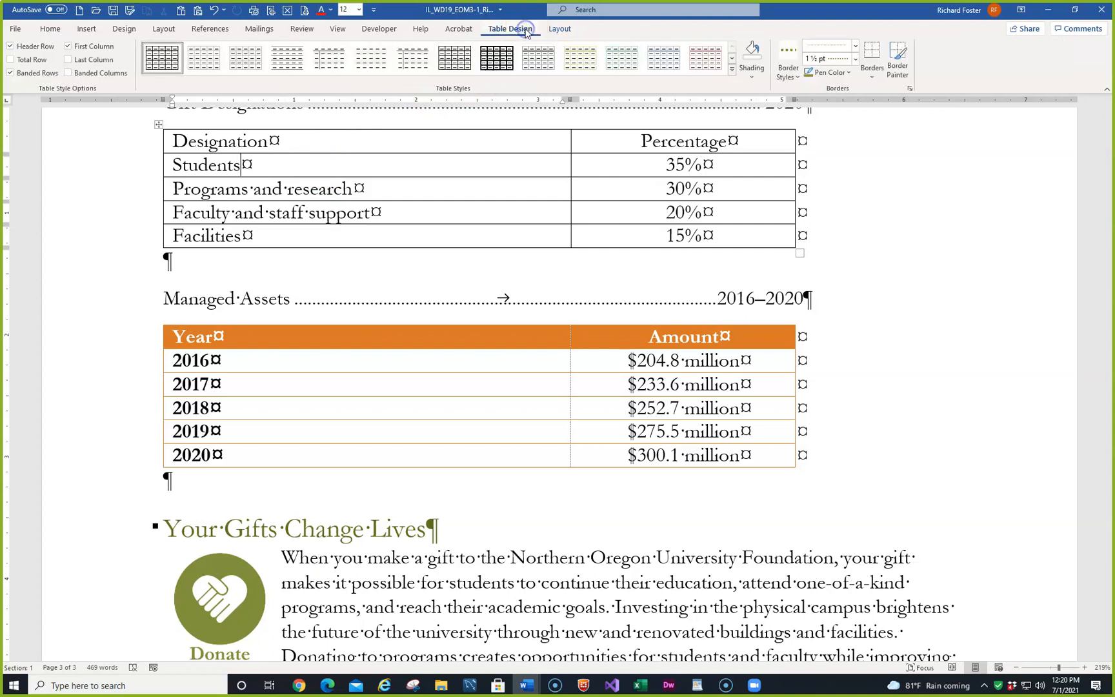
click(733, 69)
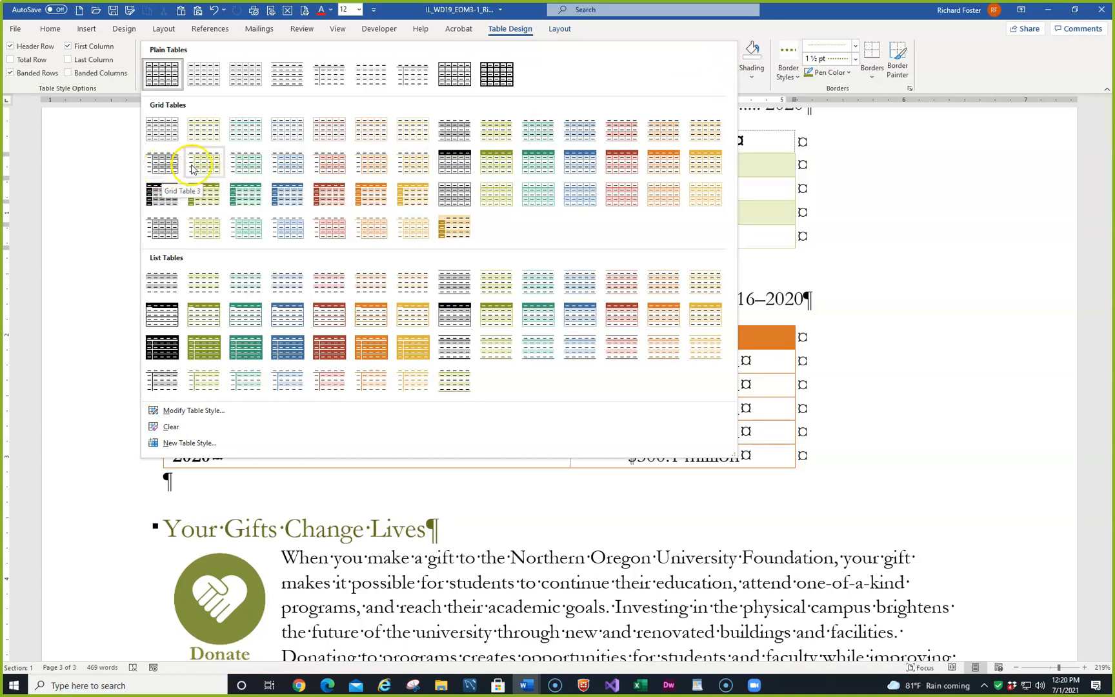
click(410, 169)
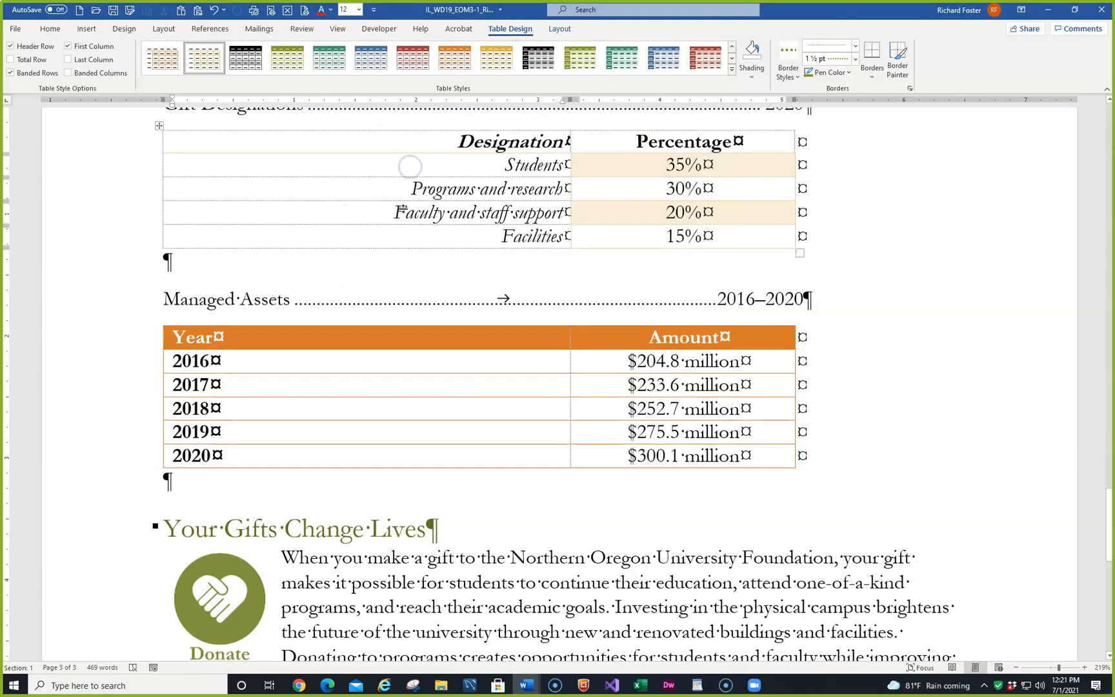
click(213, 10)
- Apply the List Table 3 - Accent 6 style to the whole Gift Designations table
scroll(281, 178, up, 3)
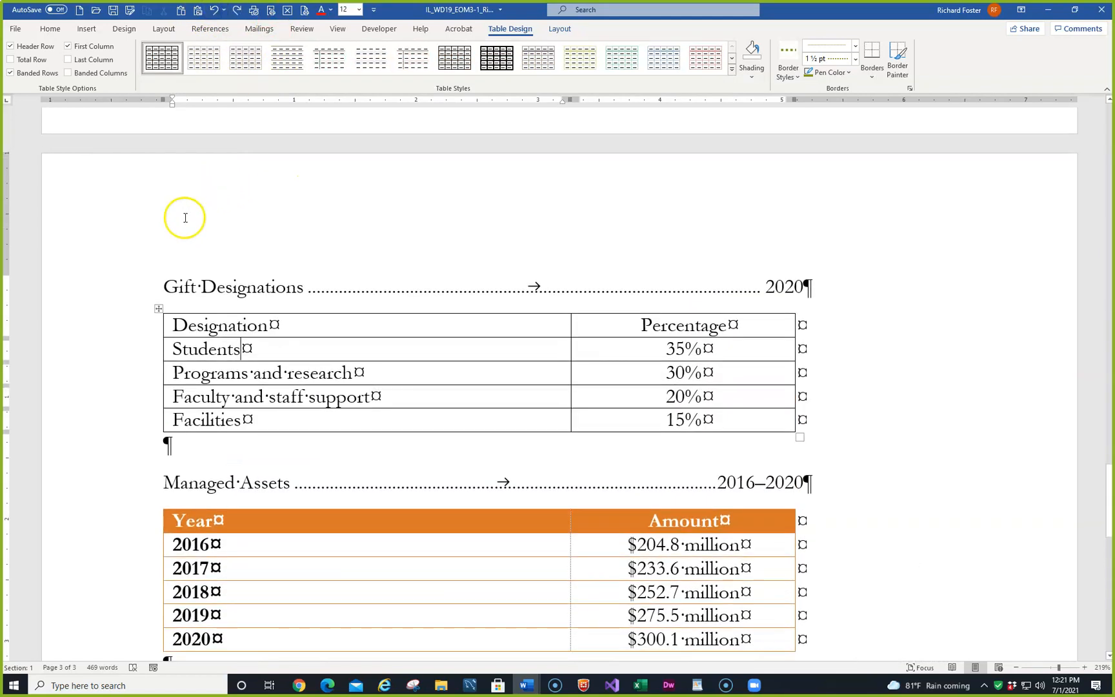
click(159, 309)
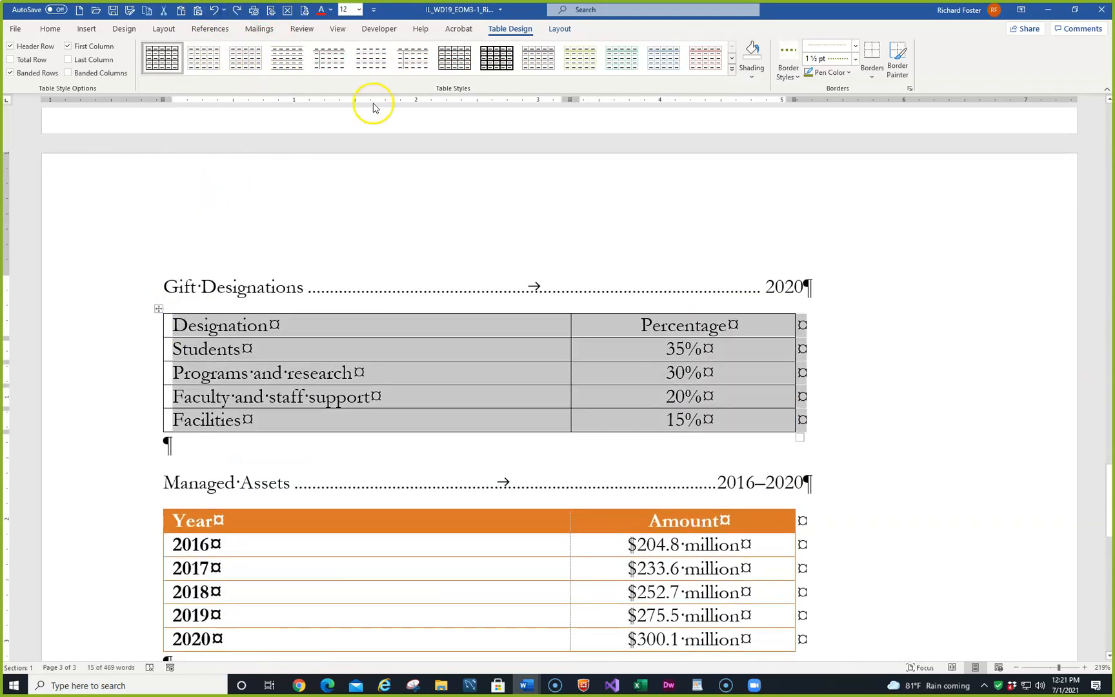
click(732, 69)
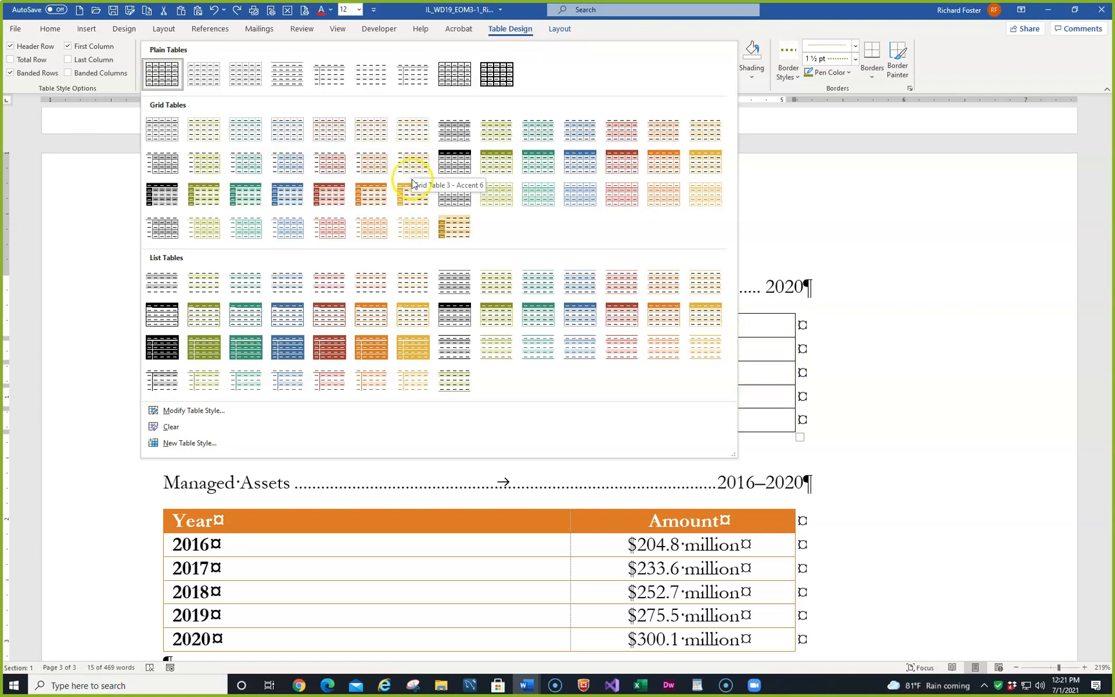
click(410, 314)
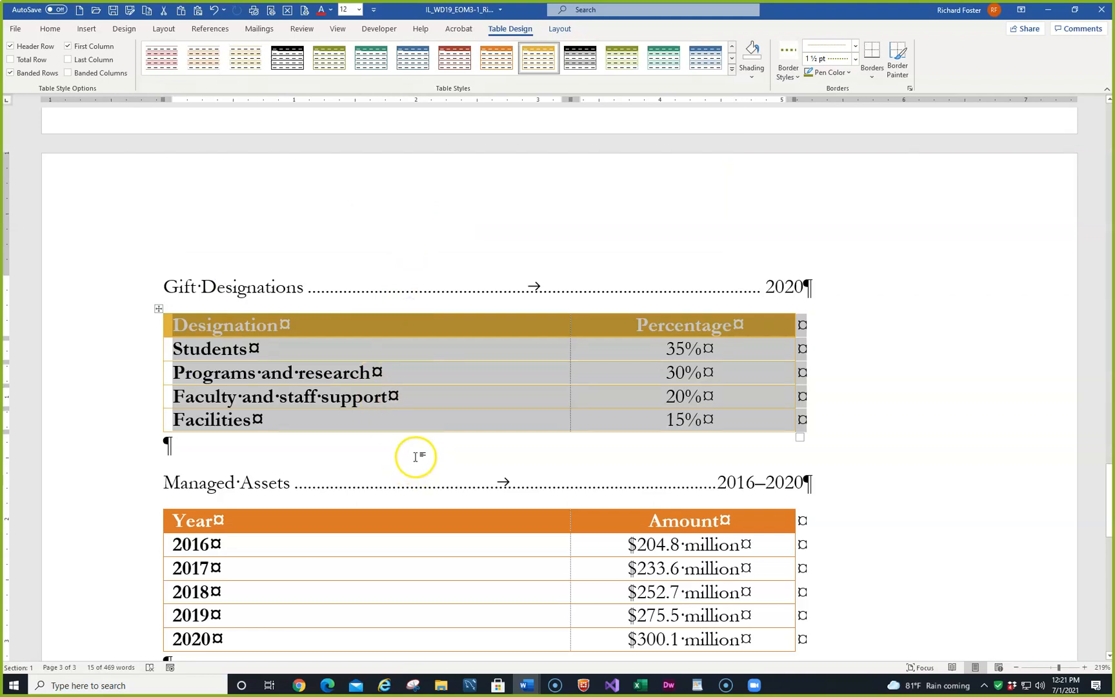
click(442, 406)
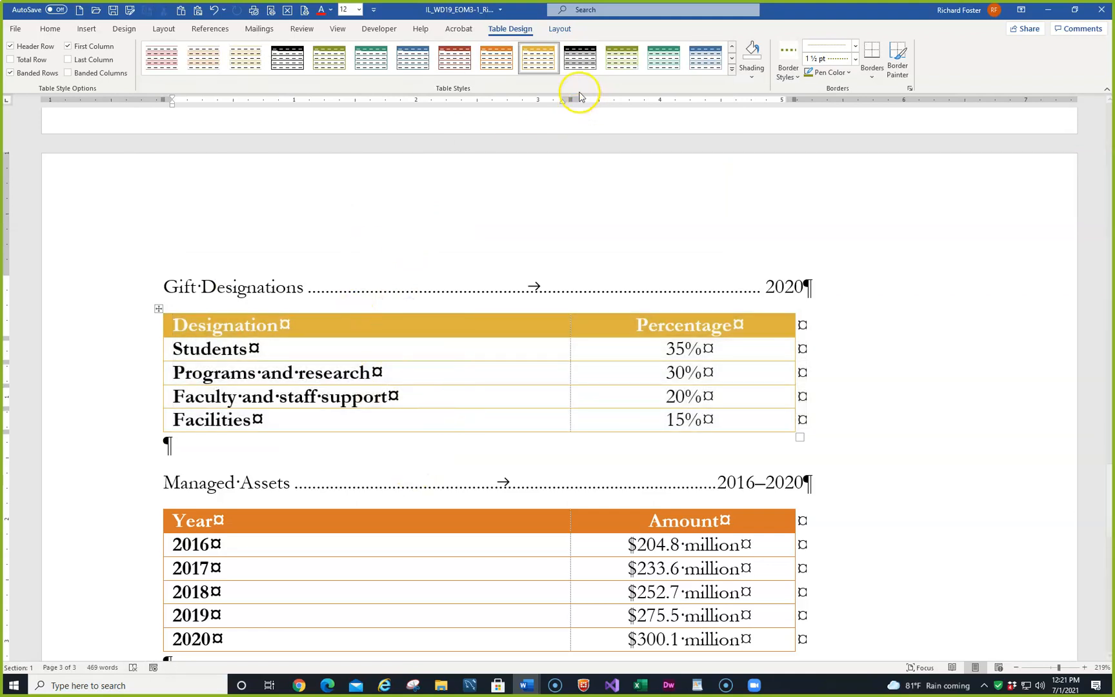
click(731, 69)
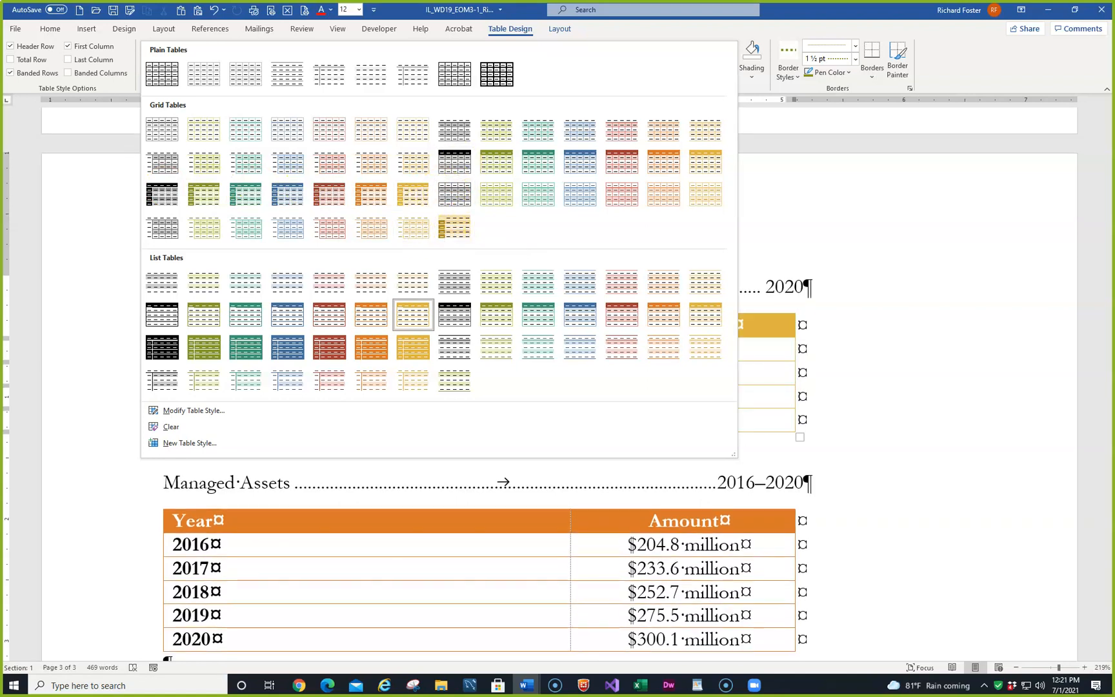
click(935, 217)
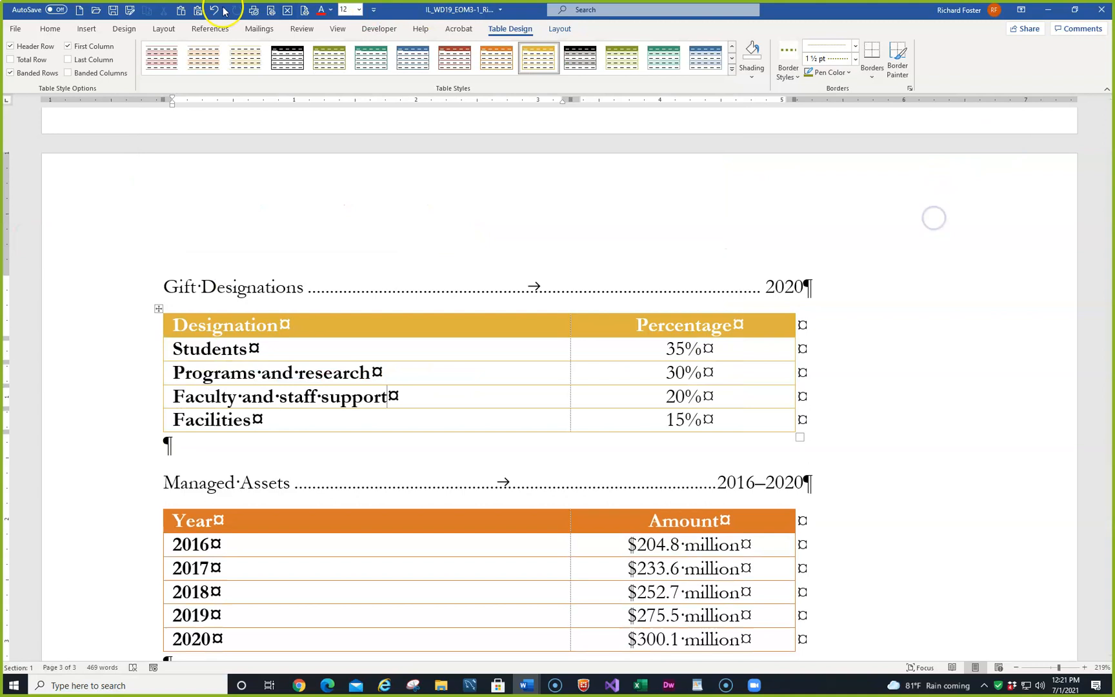
- Save the finished document under its current name and close it
click(112, 10)
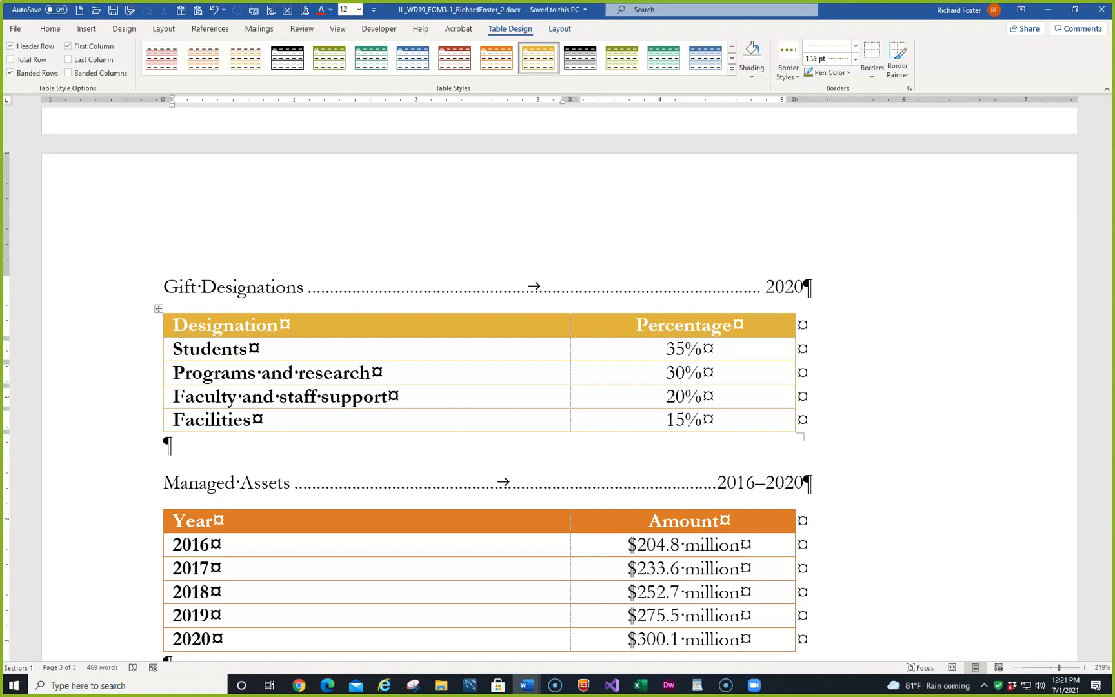
scroll(655, 478, down, 10)
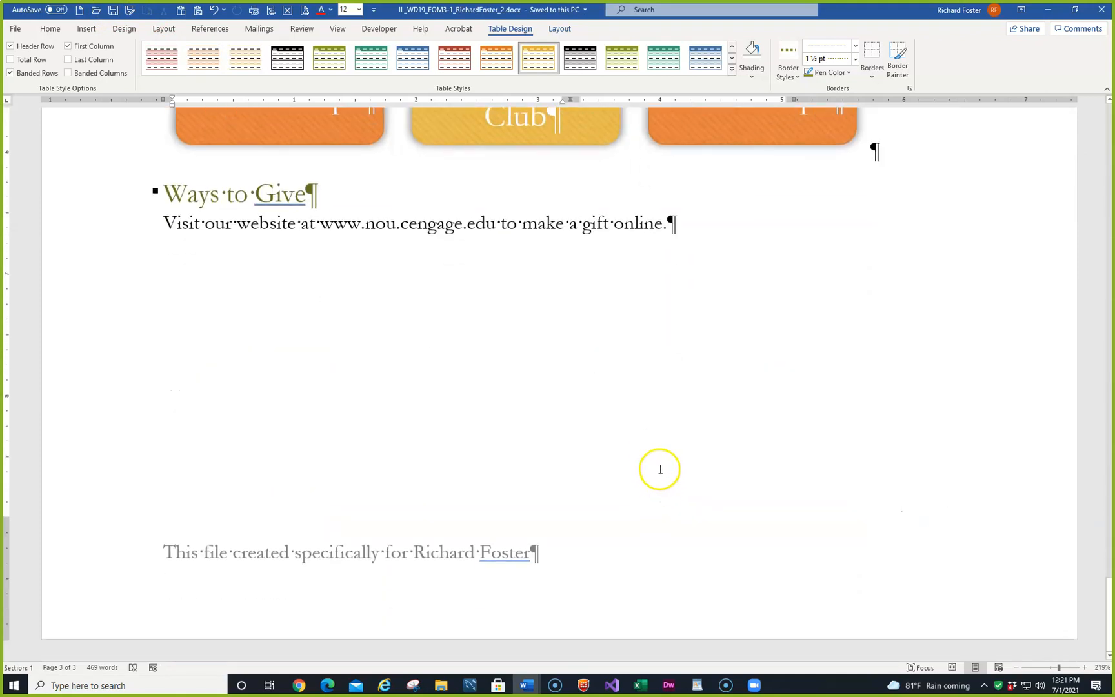
scroll(660, 469, up, 15)
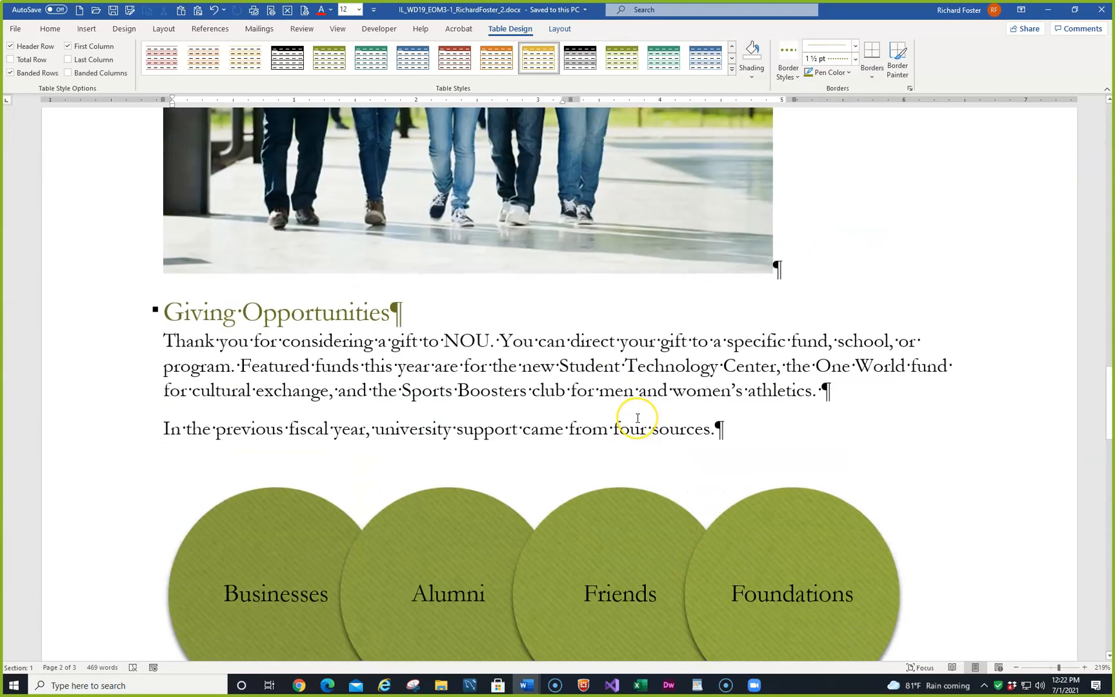
scroll(638, 420, down, 1)
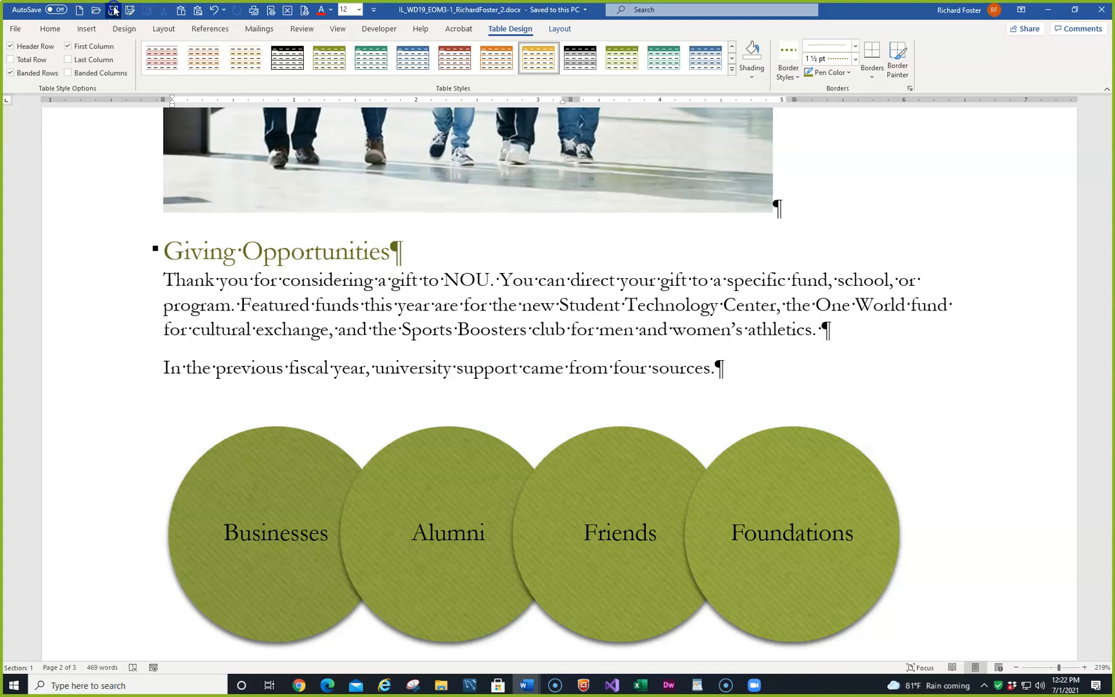
click(1102, 12)
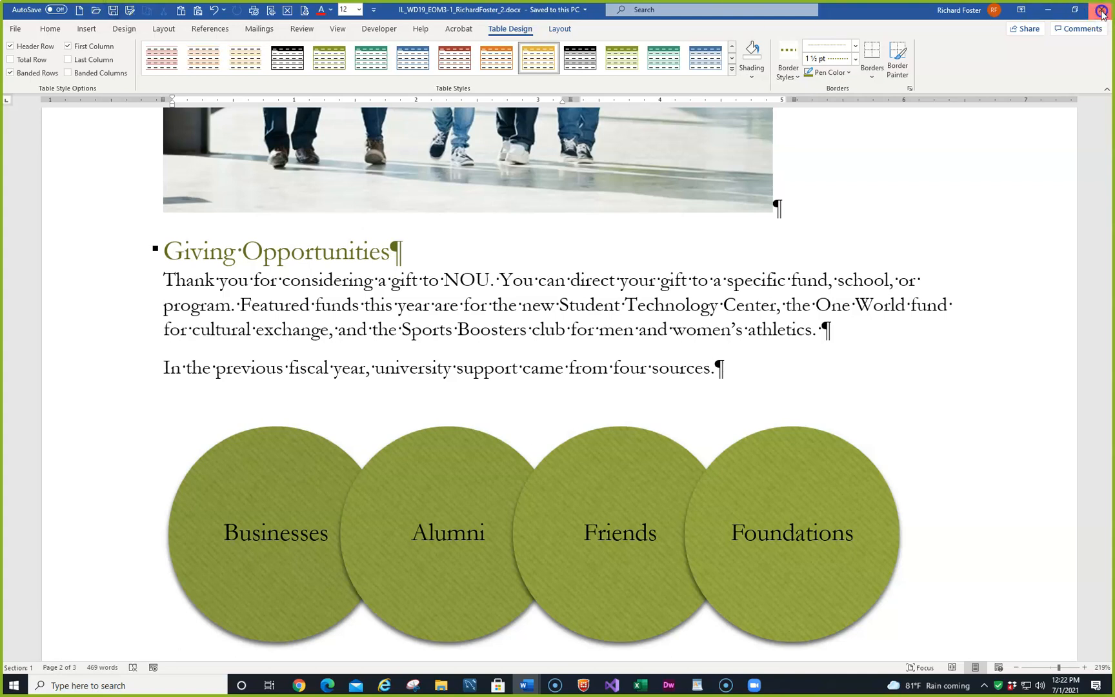